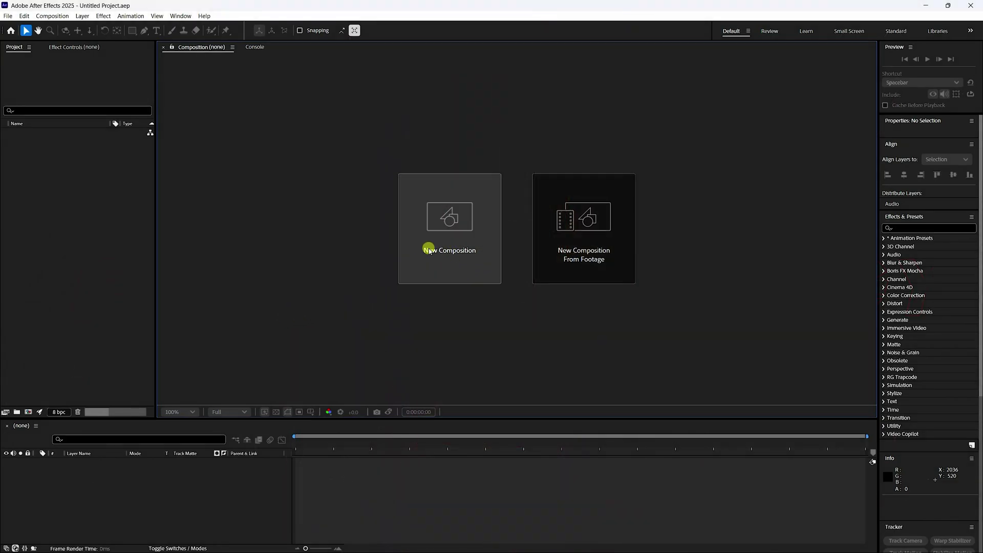
Step: Create a 1920x1080, 29.97 fps composition named MAIN Comp with a duration of 10 seconds
click(445, 249)
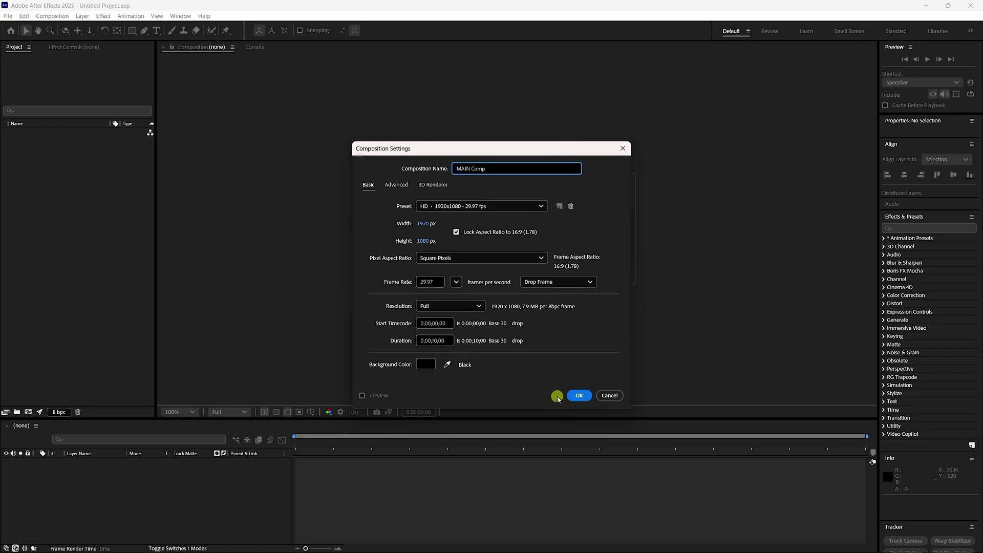
click(576, 396)
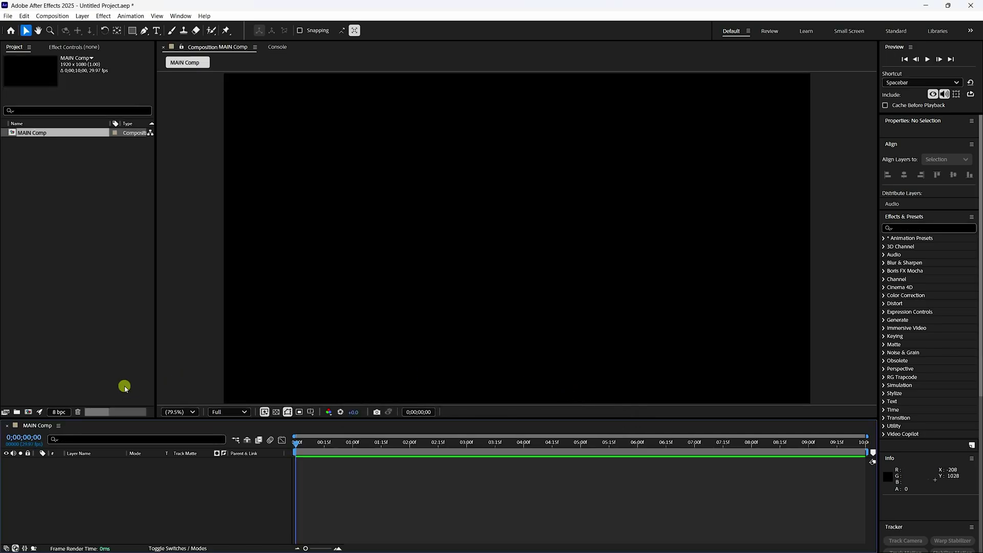
Step: Import the red can image pngwing.com (14).png from the Texture folder into the project
right_click(53, 236)
mouse_move(79, 283)
click(195, 279)
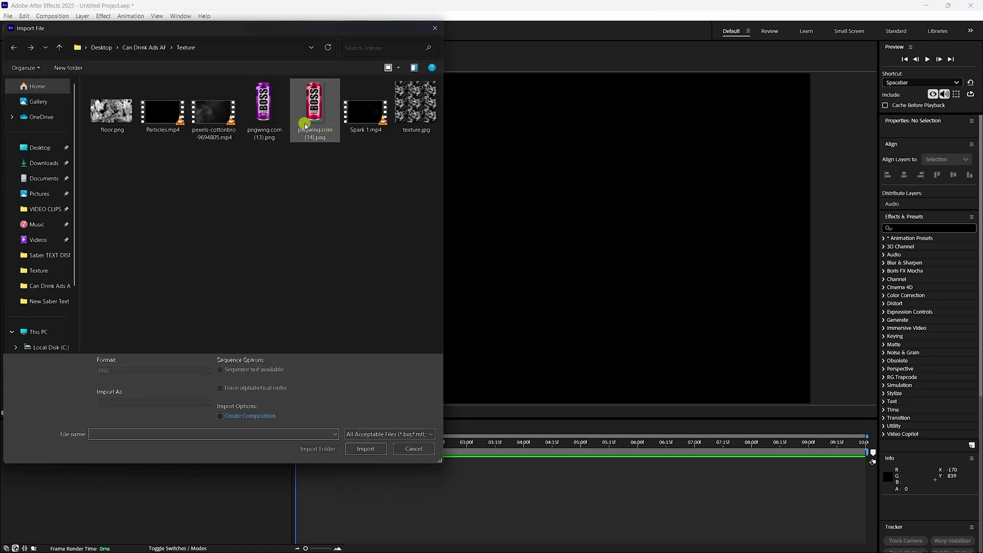
click(305, 124)
click(366, 441)
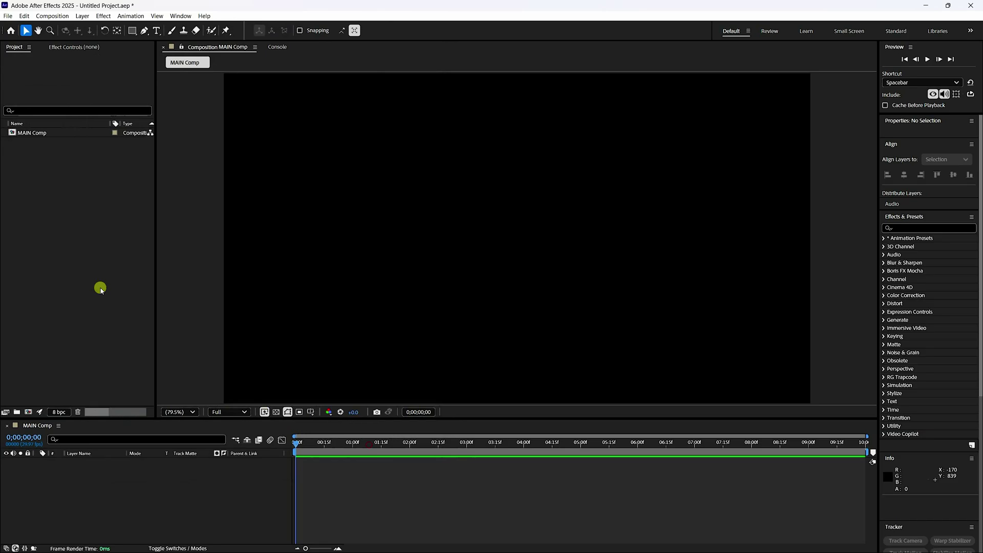
Step: Add the can image to MAIN Comp as a layer and set its scale to 60%
drag(41, 143, 129, 484)
scroll(536, 273, down, 4)
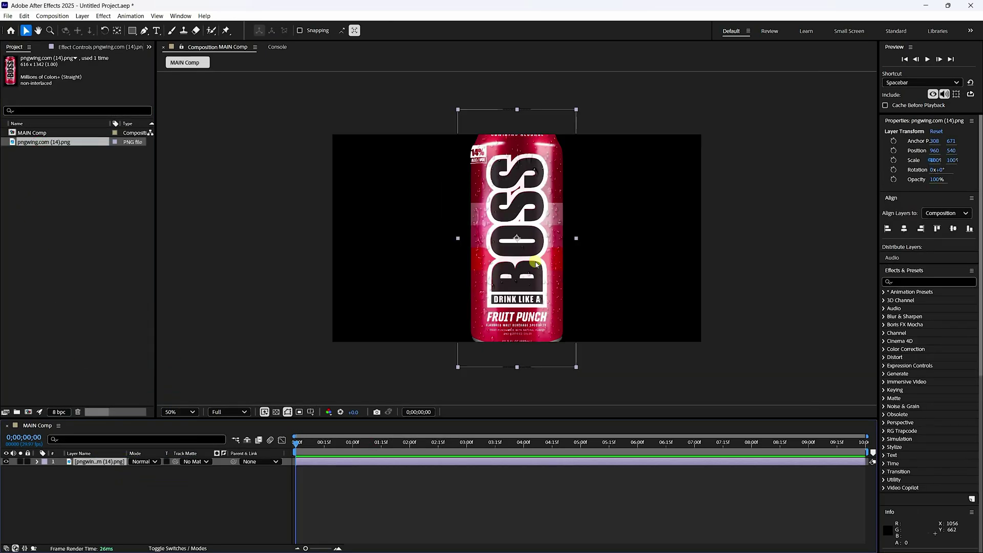
scroll(510, 274, up, 2)
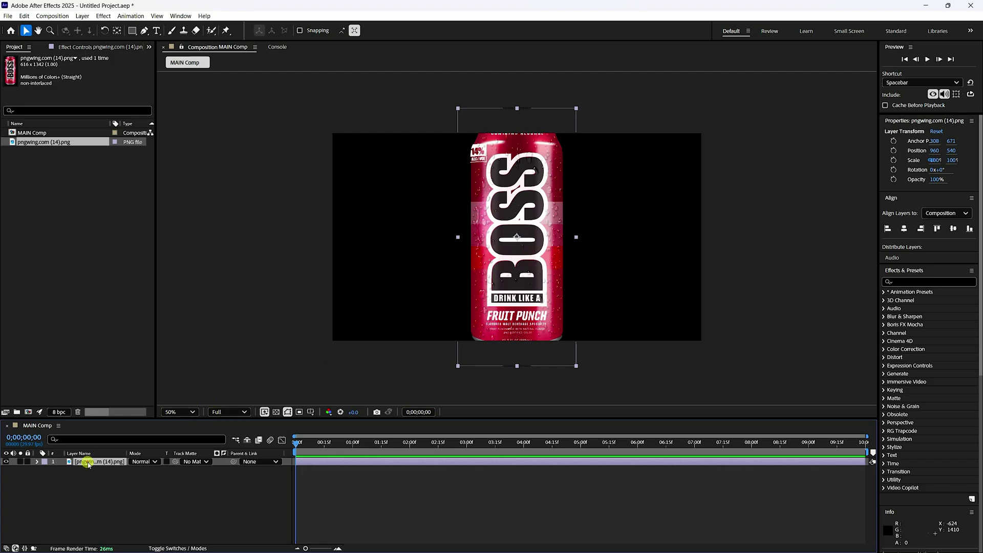
key(s)
click(145, 469)
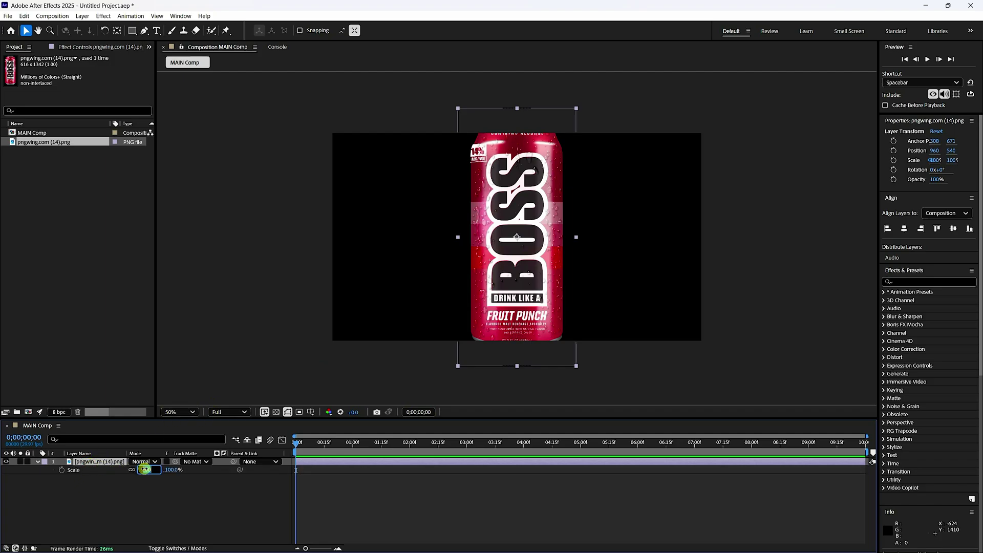
key(Return)
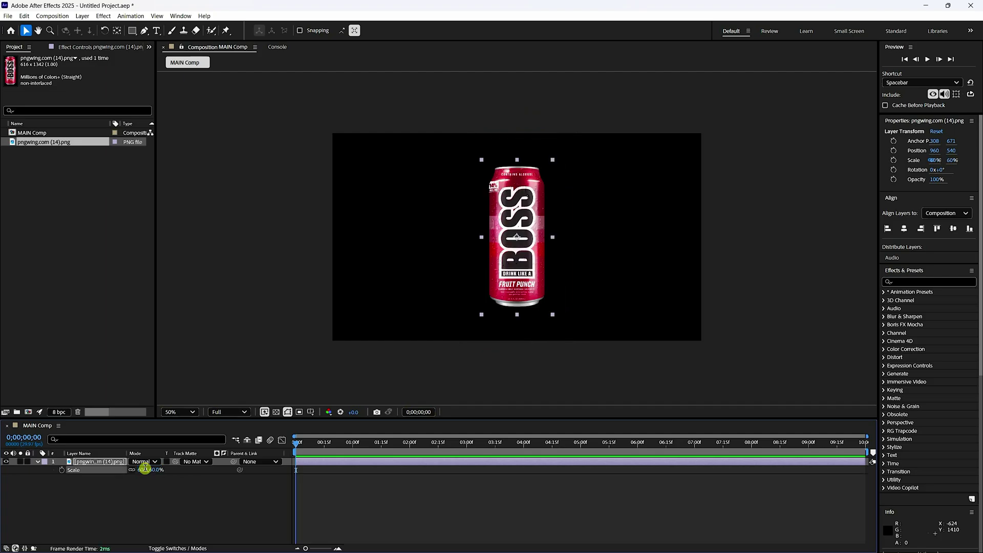
Step: Rename the can image layer as CAN and collapse its properties
right_click(101, 462)
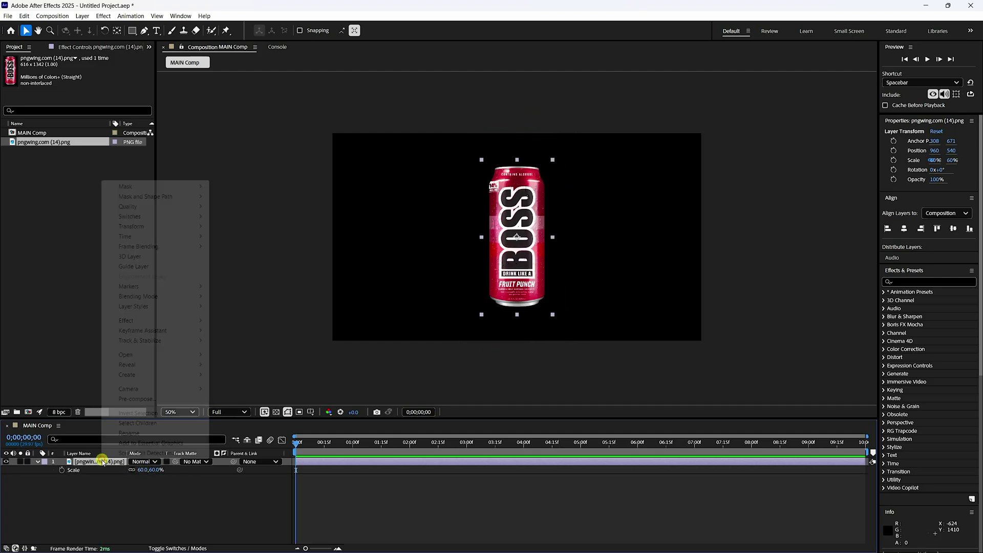
click(128, 434)
text(CAN)
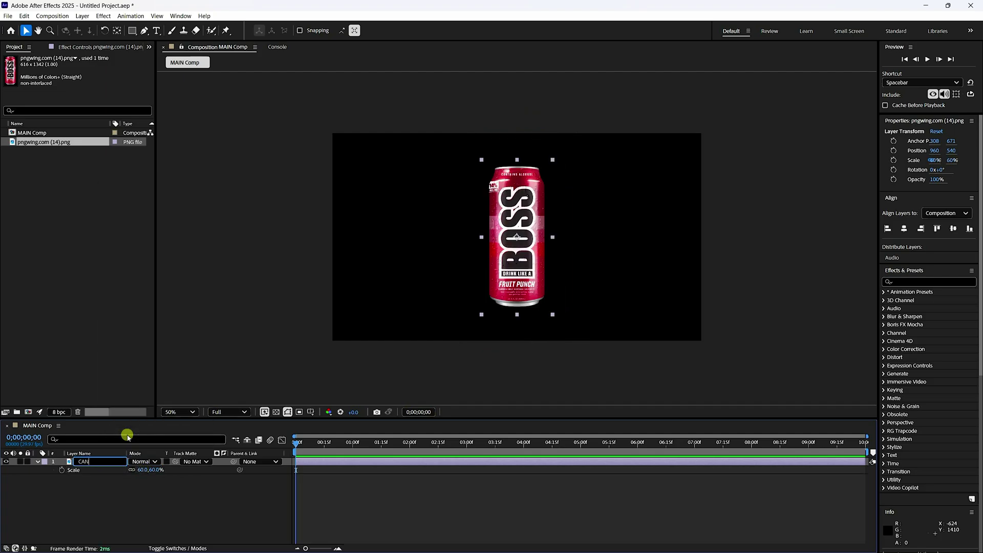
key(Return)
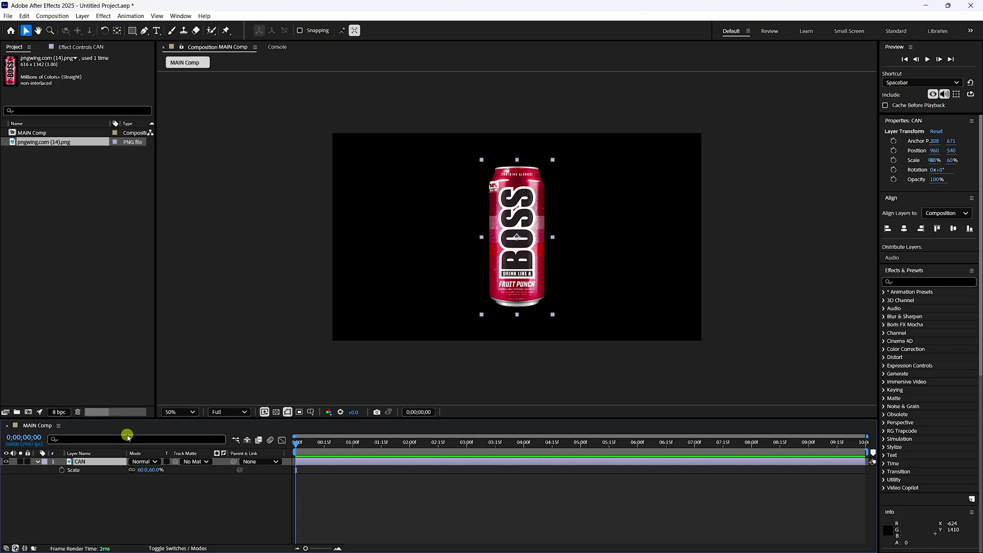
click(37, 461)
Step: Pre-compose the CAN layer into a new composition named CAN, moving all attributes into it
right_click(84, 463)
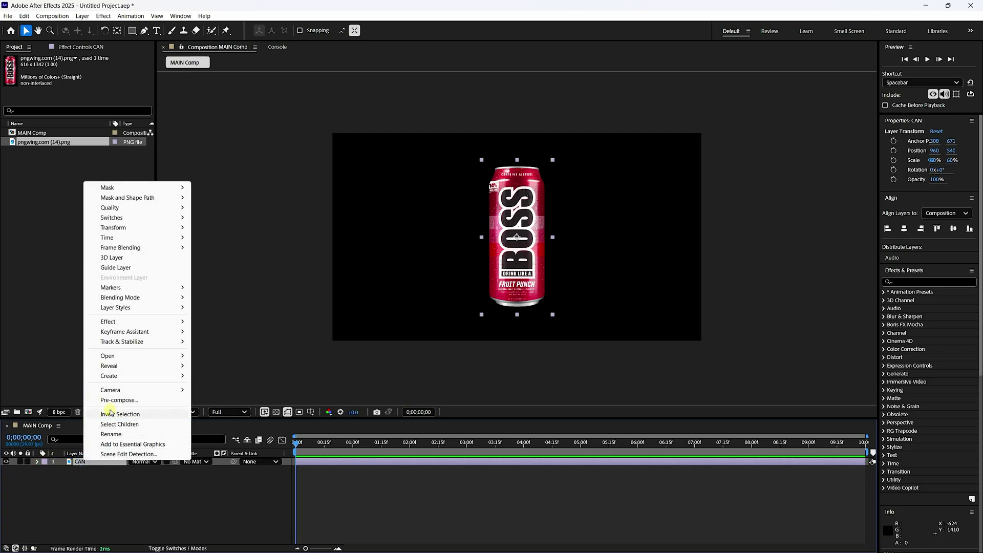
click(114, 400)
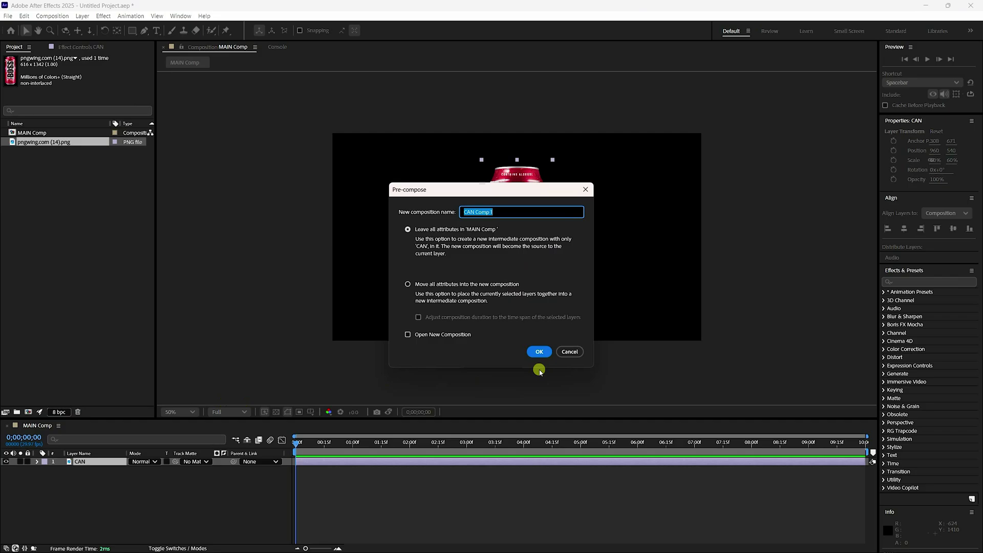
click(408, 284)
click(551, 360)
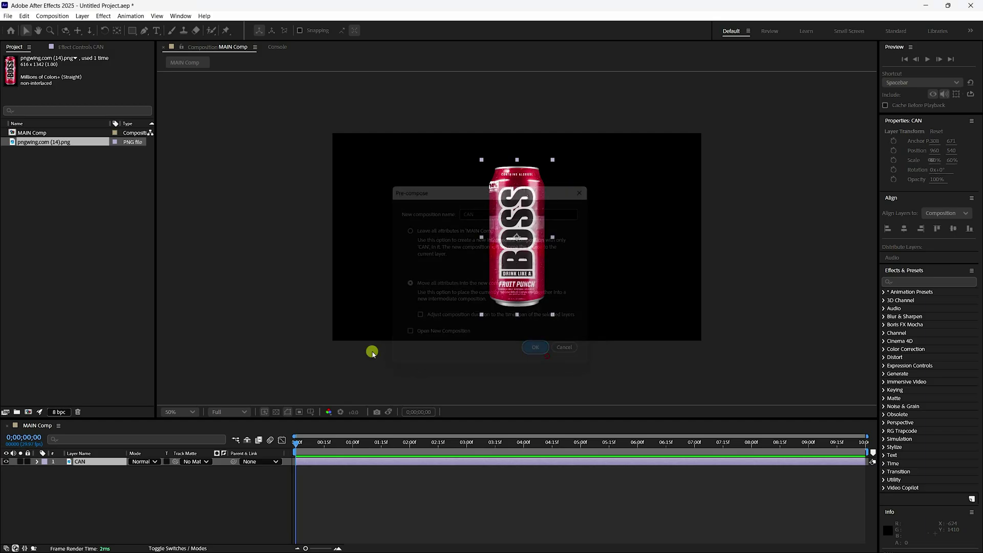
Step: Auto-trace the CAN layer's current frame from its Alpha channel to create an outline mask around the can
click(170, 411)
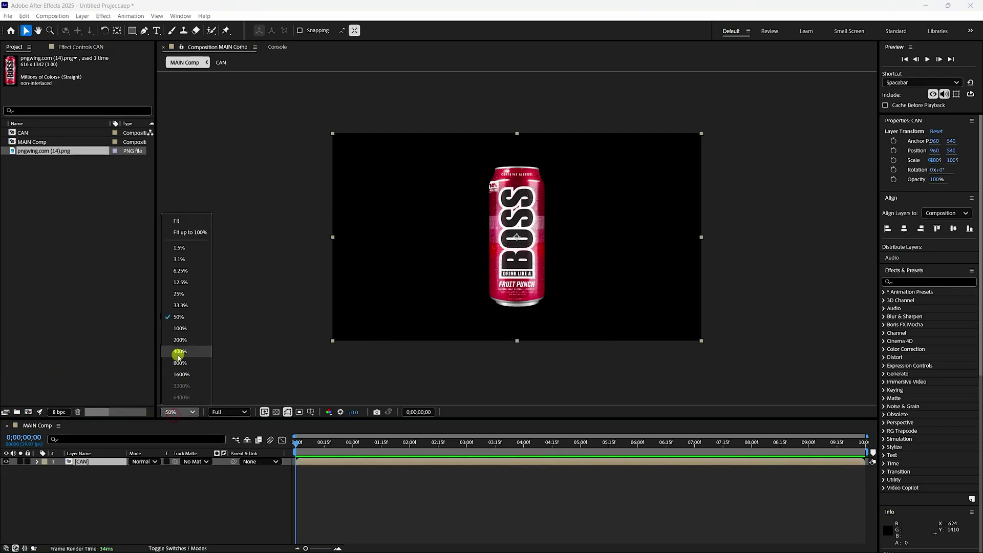
click(185, 232)
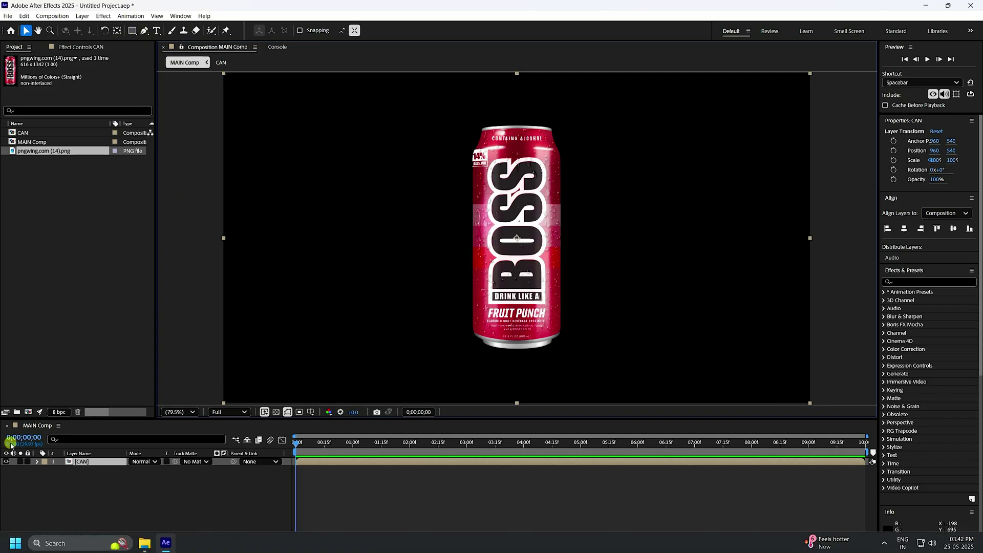
click(82, 16)
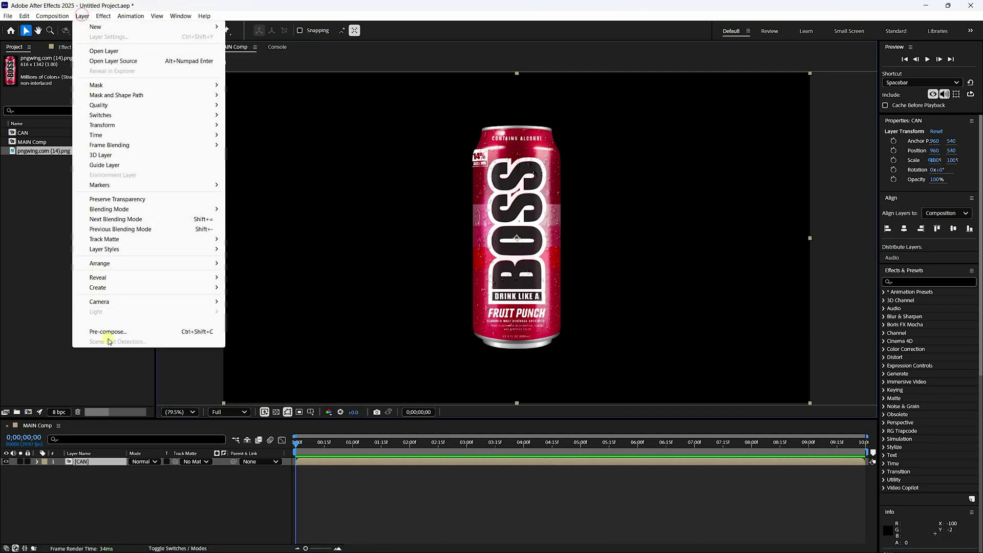
click(101, 322)
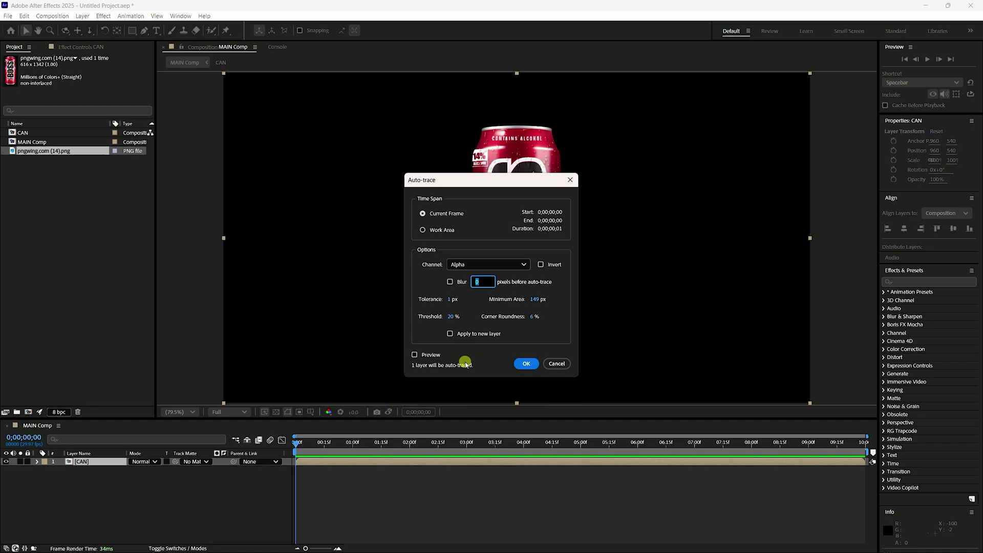
click(523, 363)
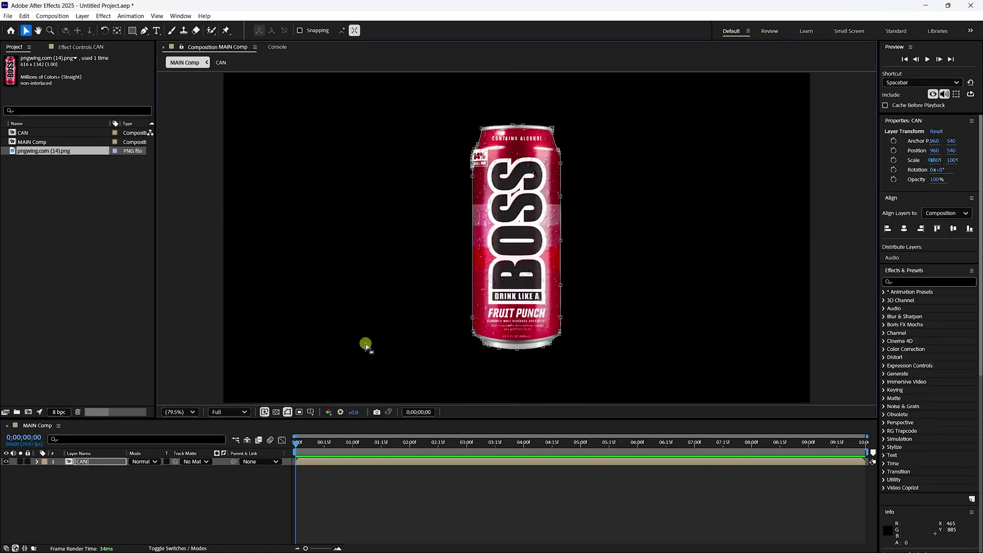
Step: Apply the Video Copilot Saber effect to the masked CAN layer
key(period)
key(period)
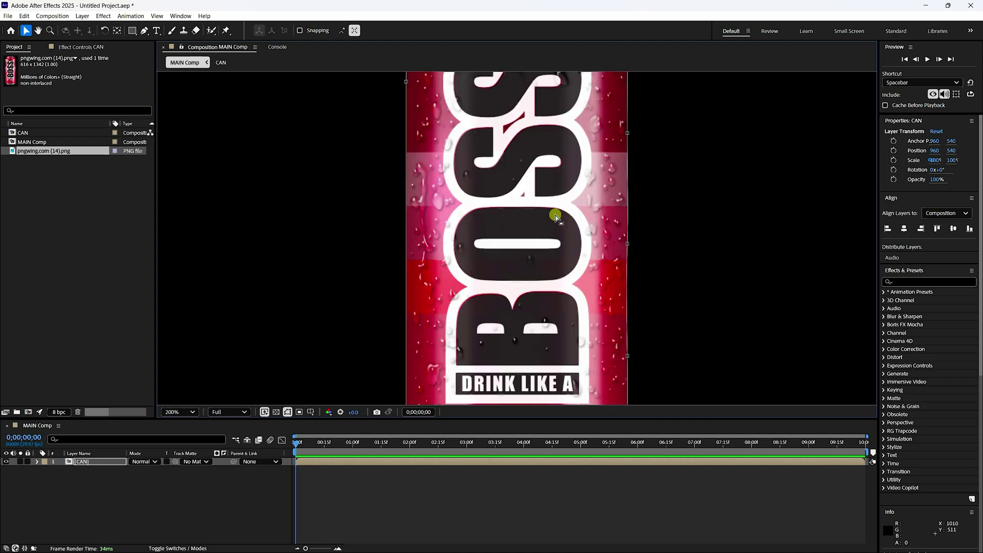
key(comma)
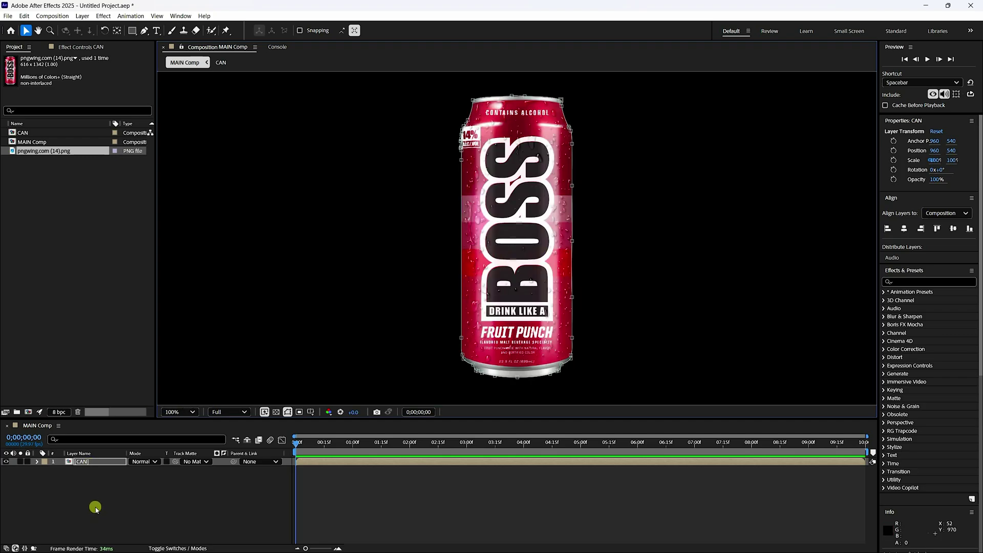
click(89, 462)
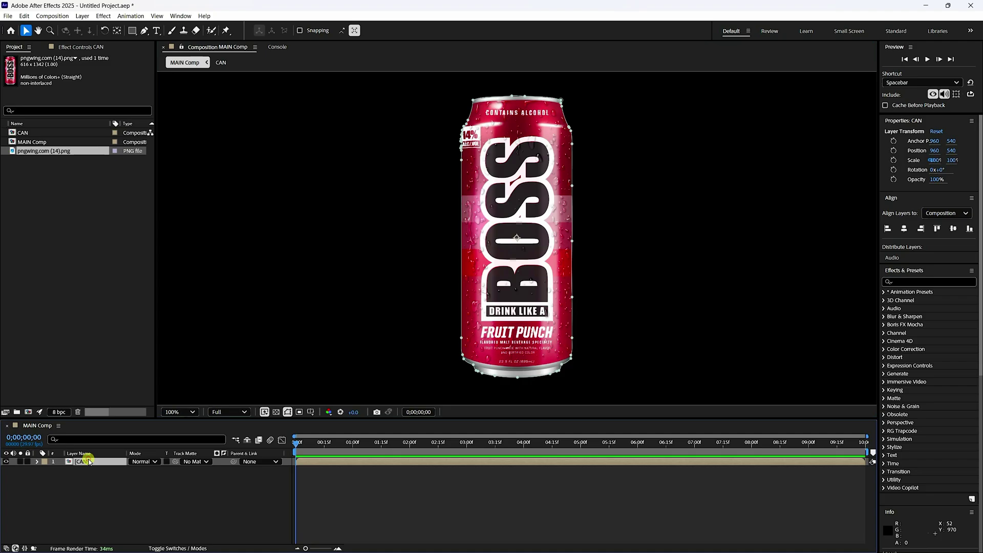
click(114, 16)
mouse_move(138, 305)
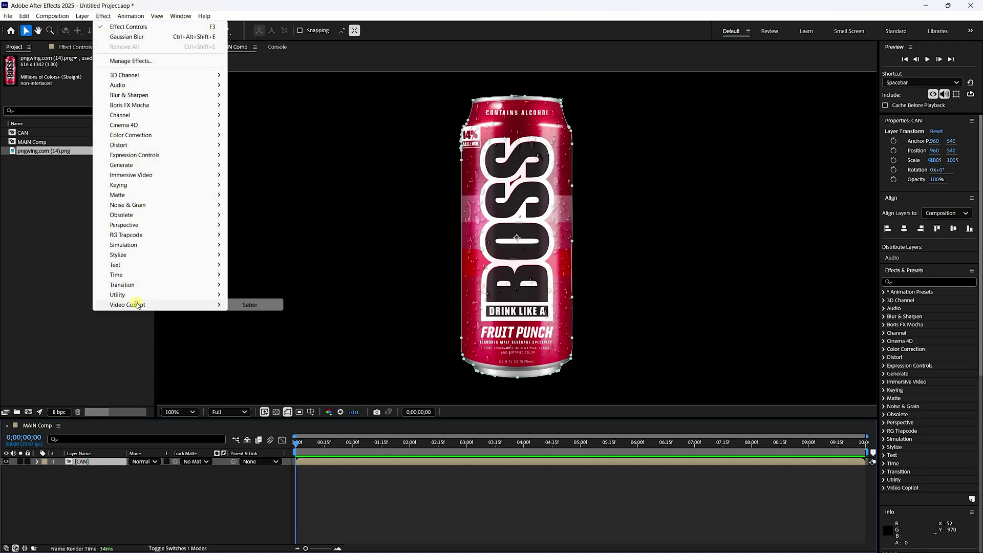
click(257, 305)
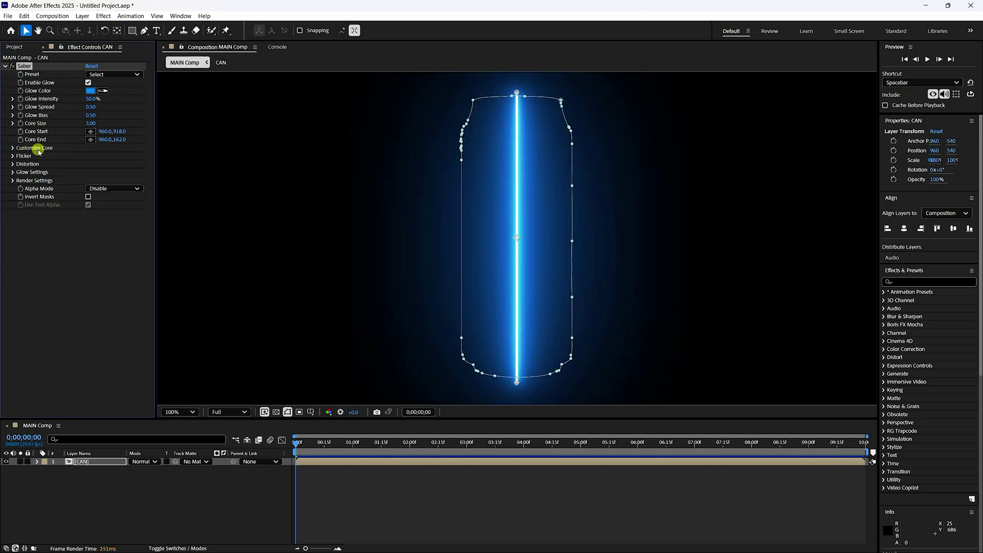
Step: Set Saber's core type to Layer Masks and its preset to Arc Reactor
click(13, 148)
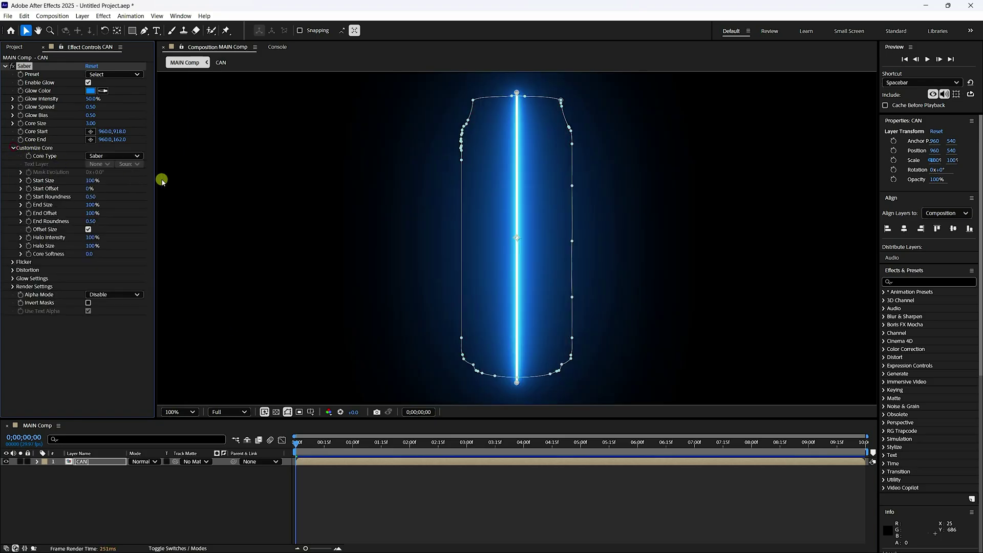
click(117, 155)
click(124, 178)
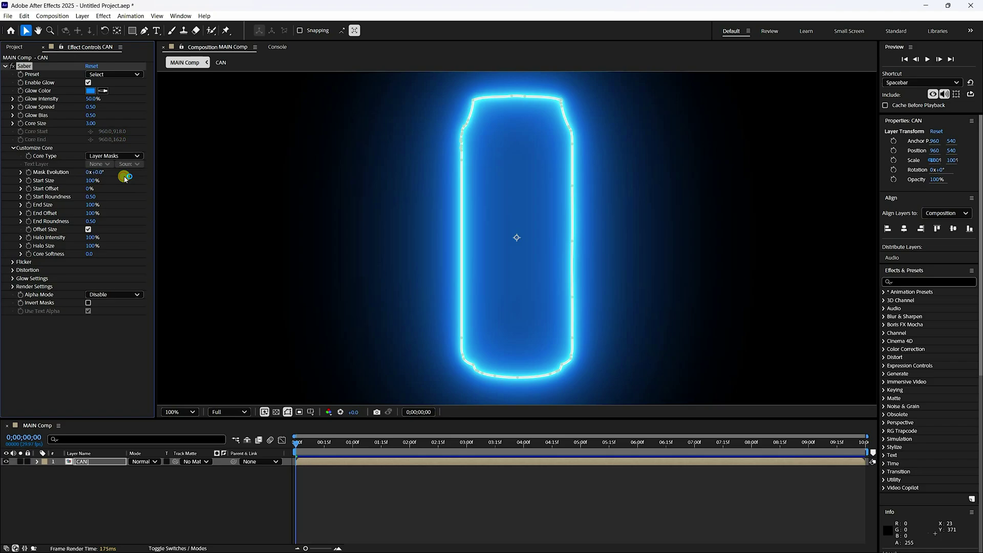
key(comma)
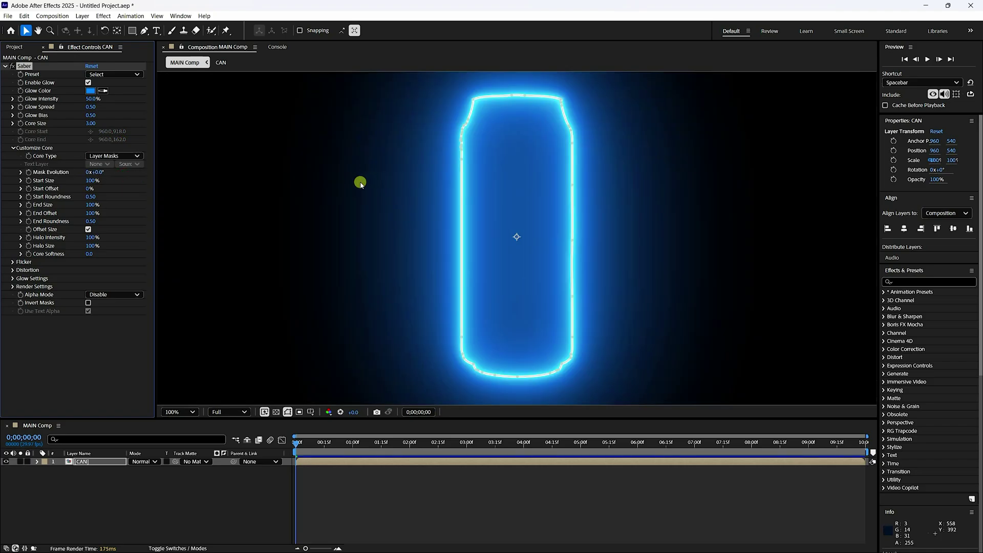
click(135, 74)
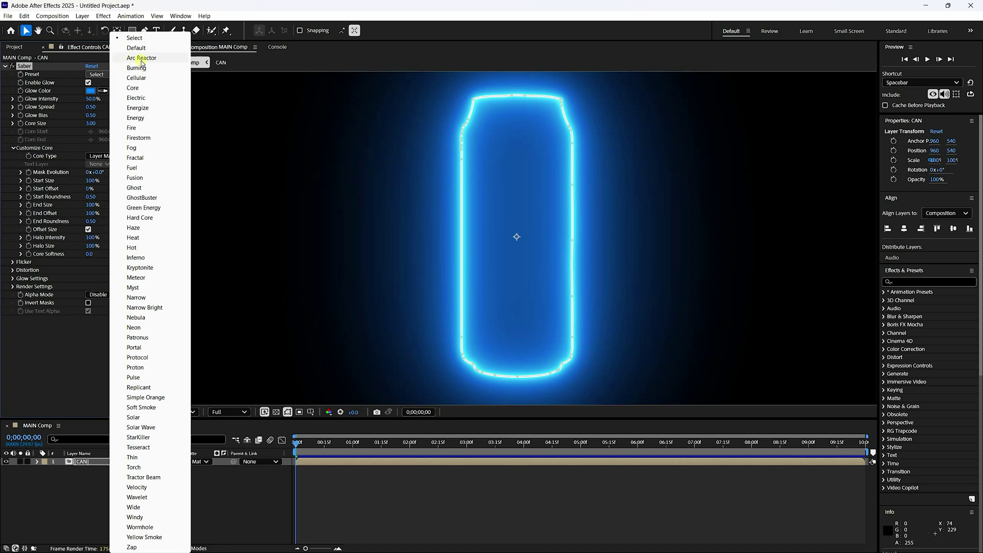
click(140, 58)
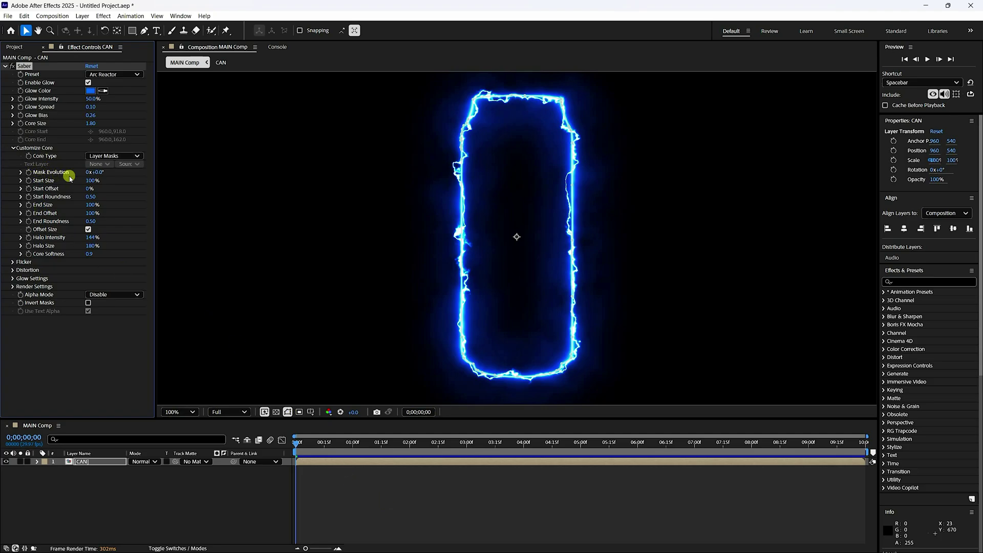
Step: Keyframe Saber's Mask Evolution from 0x at the start to -10x at 0;00;09;29
click(28, 172)
drag(300, 447, 904, 459)
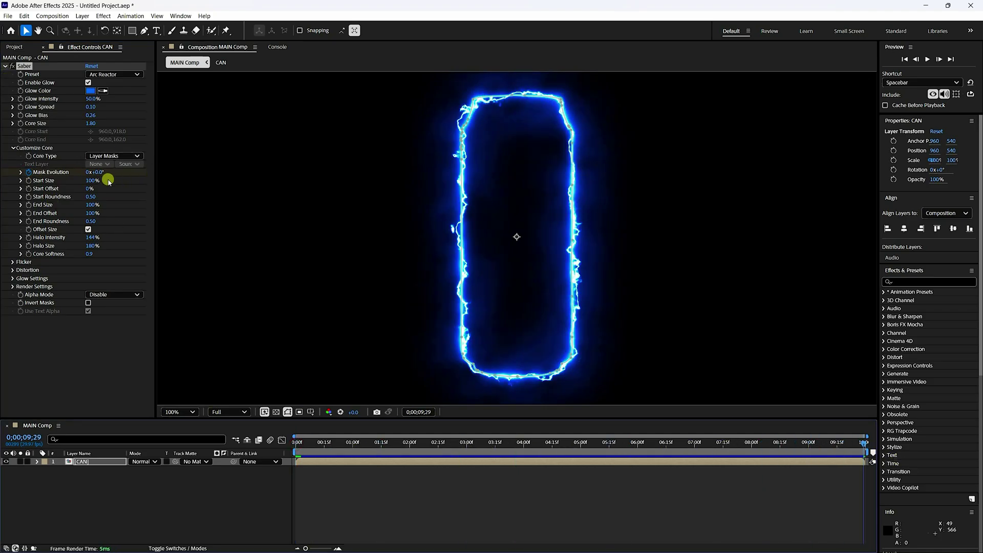
click(87, 173)
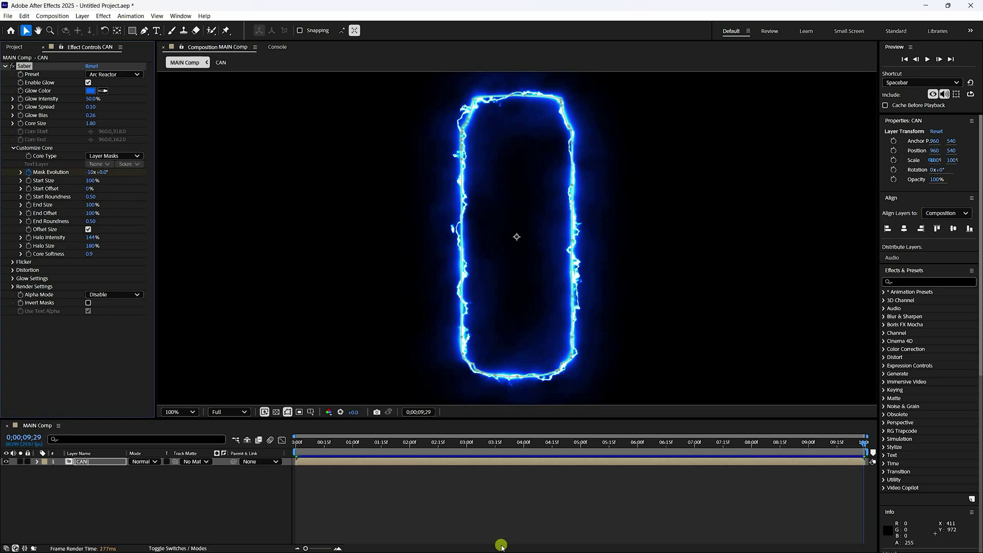
Step: Play back the electric outline animation from the start of the composition
click(302, 443)
key(space)
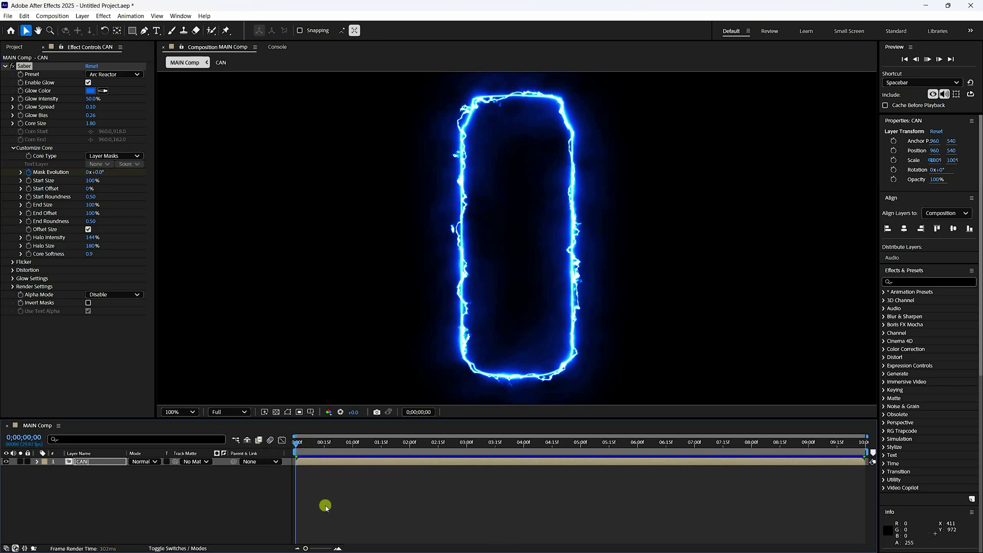
click(322, 468)
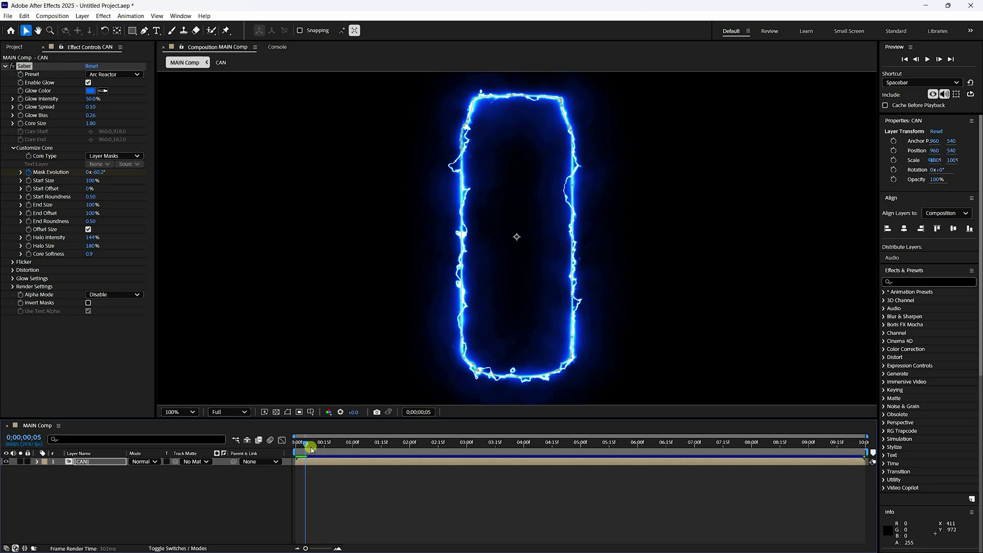
Step: Keyframe Saber's Start Offset on the CAN layer from 100% at the composition start to 0% at 0;00;09;29
drag(304, 444, 280, 447)
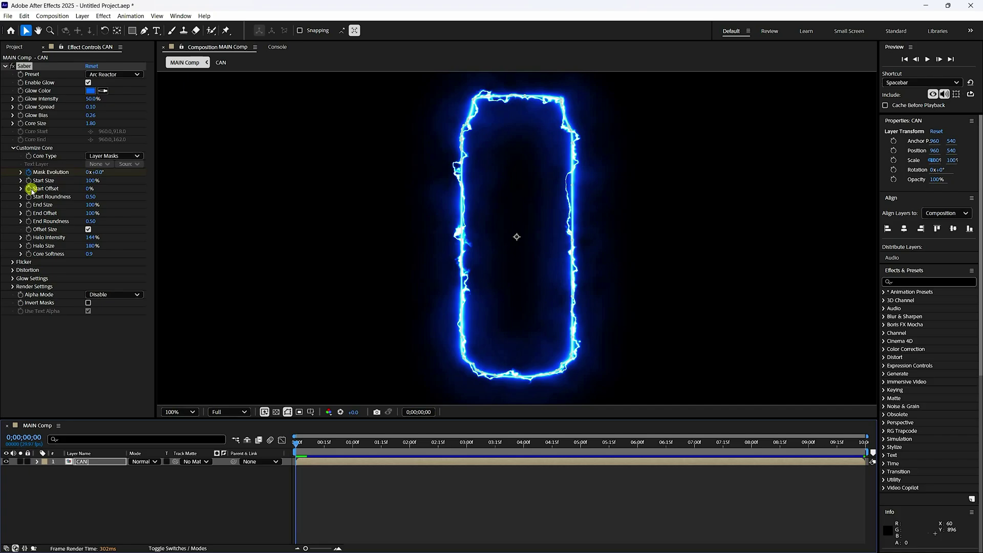
click(29, 188)
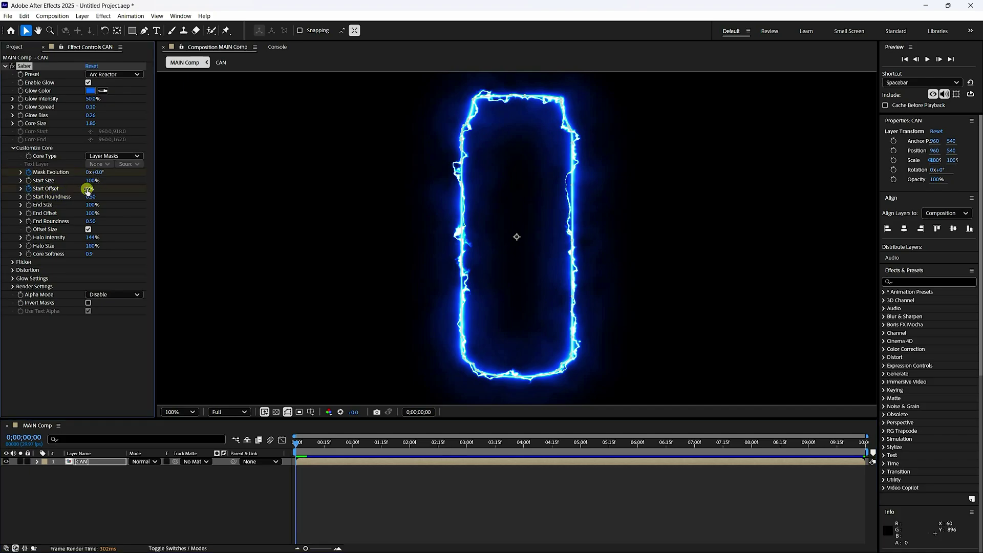
drag(87, 189, 197, 198)
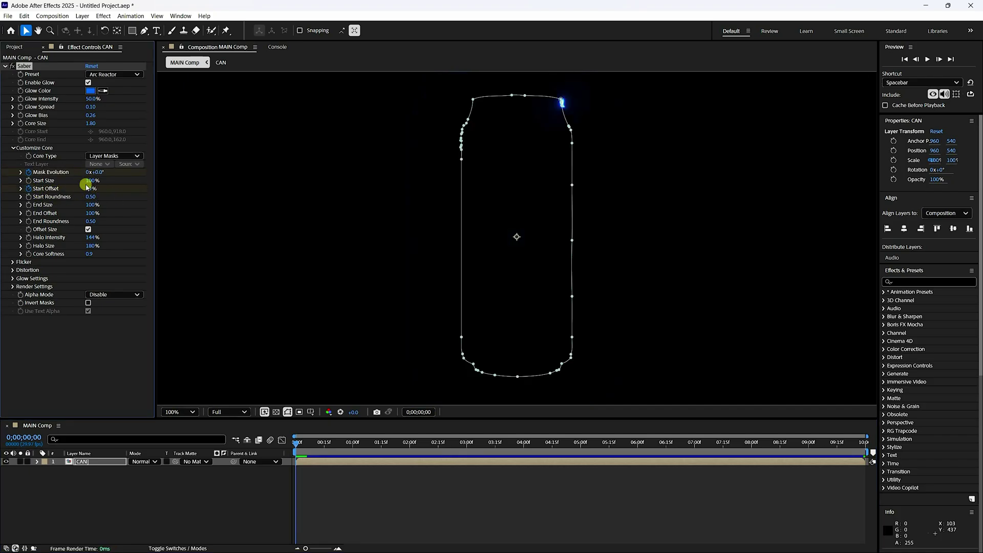
key(Return)
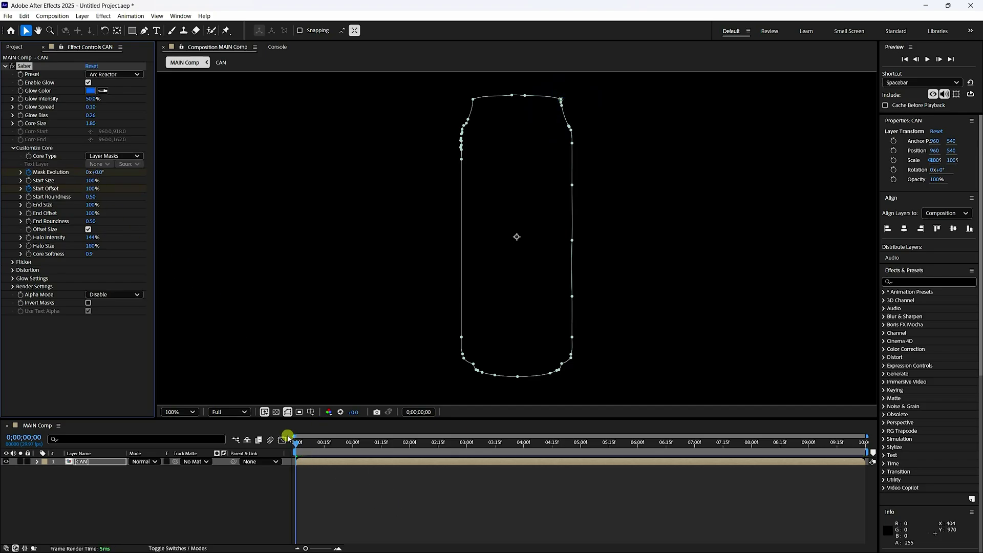
drag(301, 446, 889, 468)
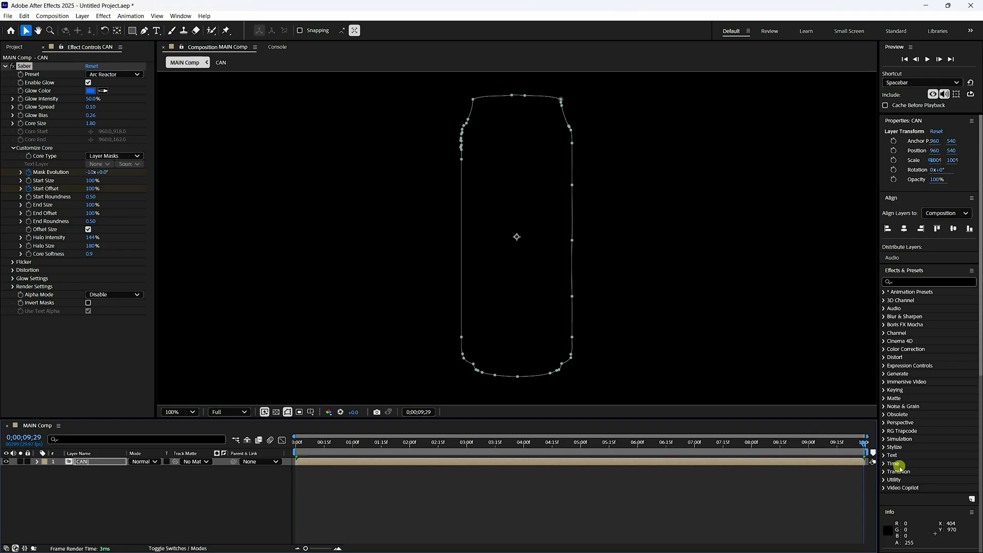
click(90, 188)
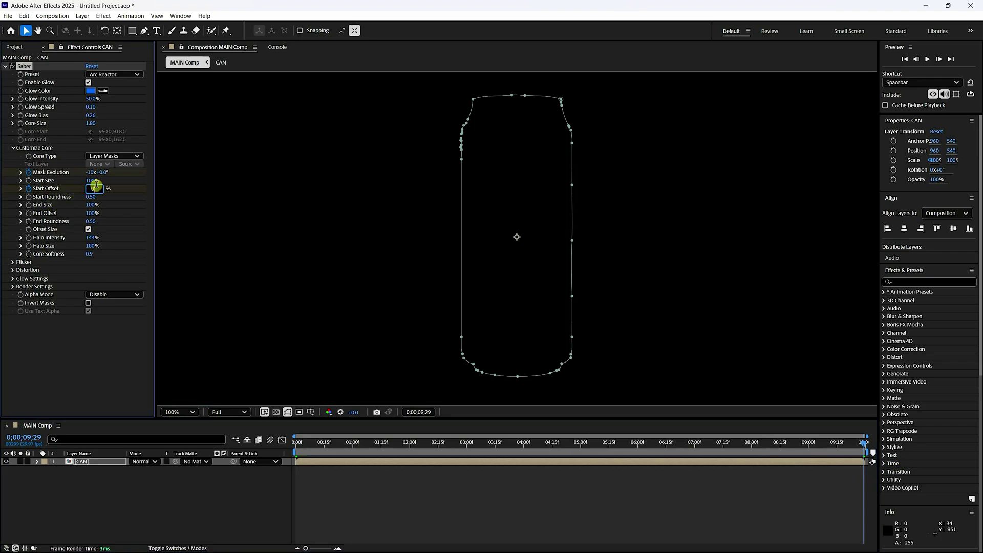
text(0)
key(Return)
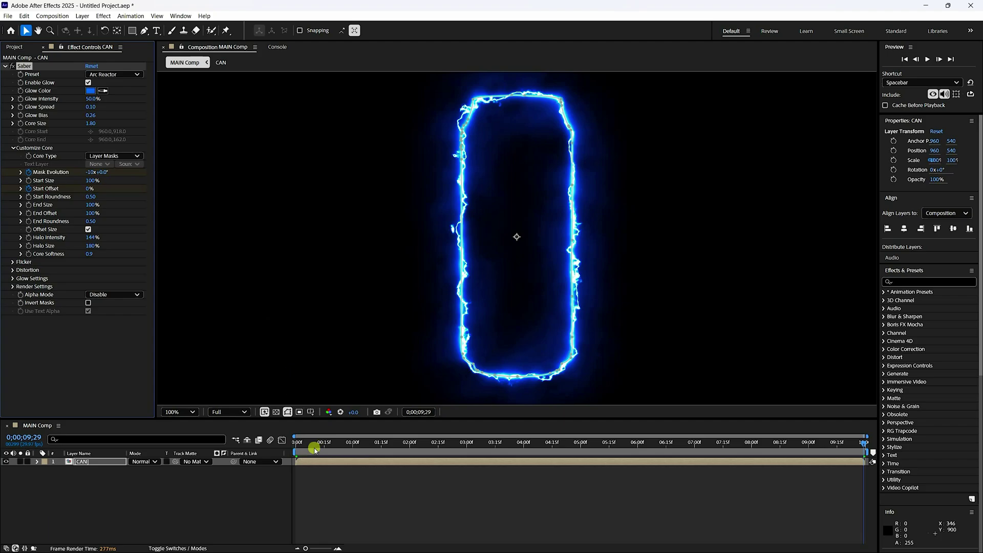
Step: Set Saber's End Size to 0% and preview the tapered outline from the start of the composition
click(301, 442)
drag(286, 444, 262, 447)
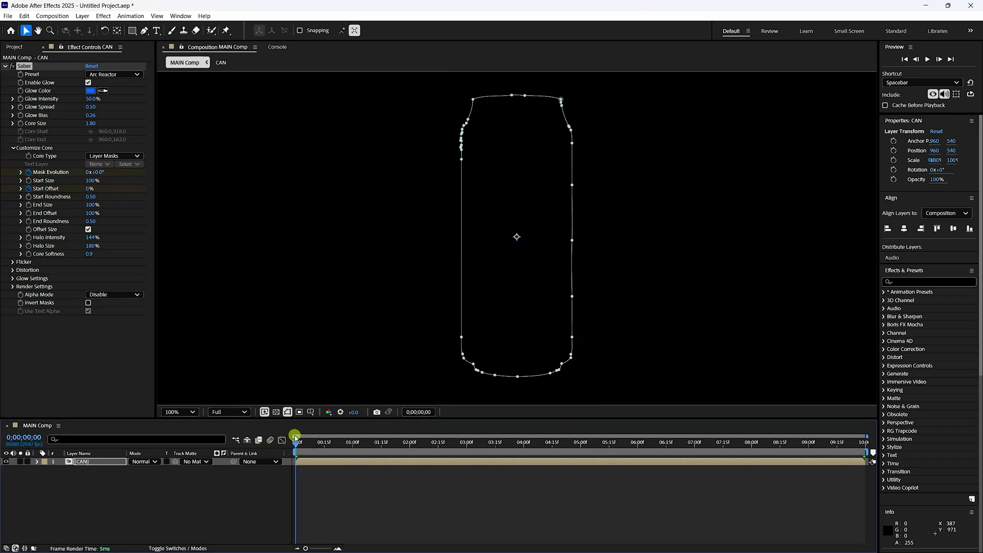
click(92, 206)
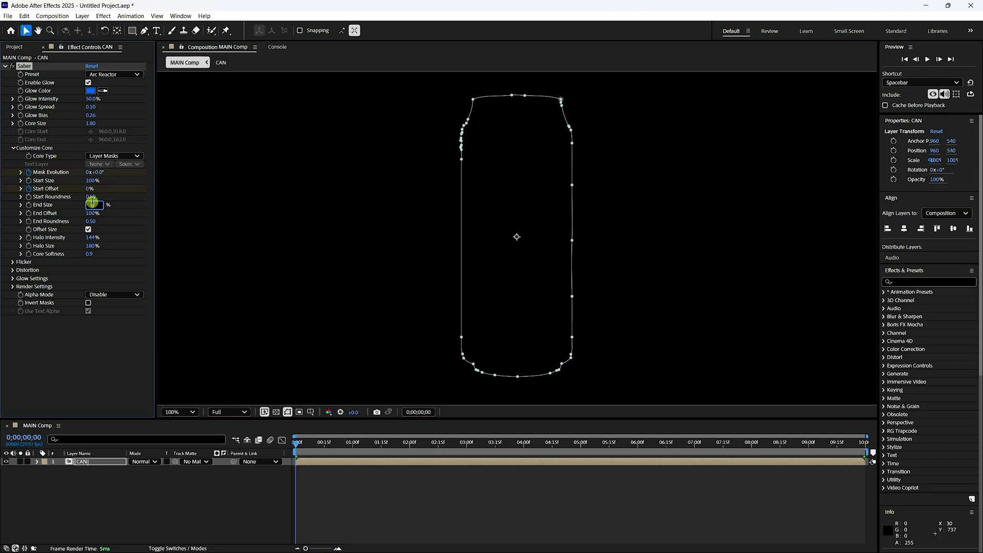
key(space)
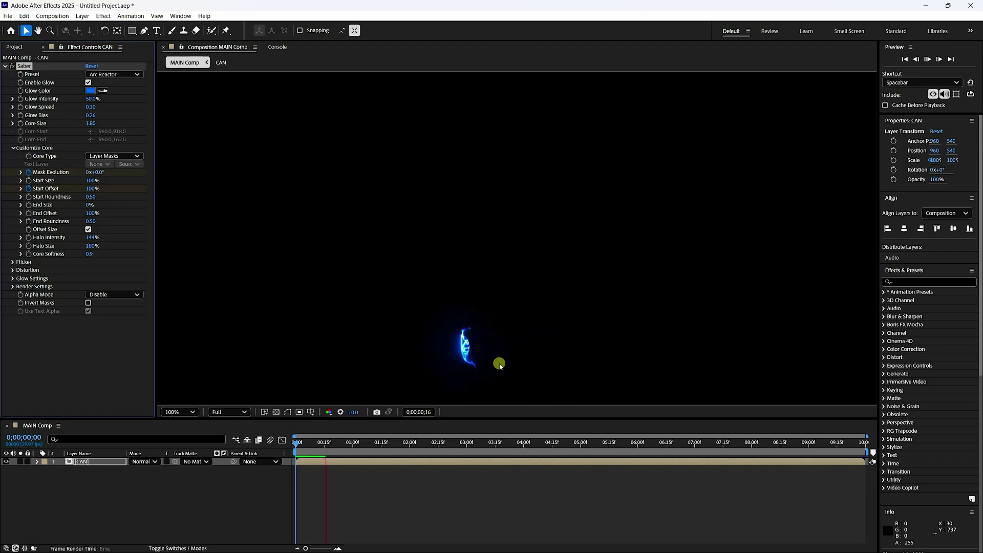
key(space)
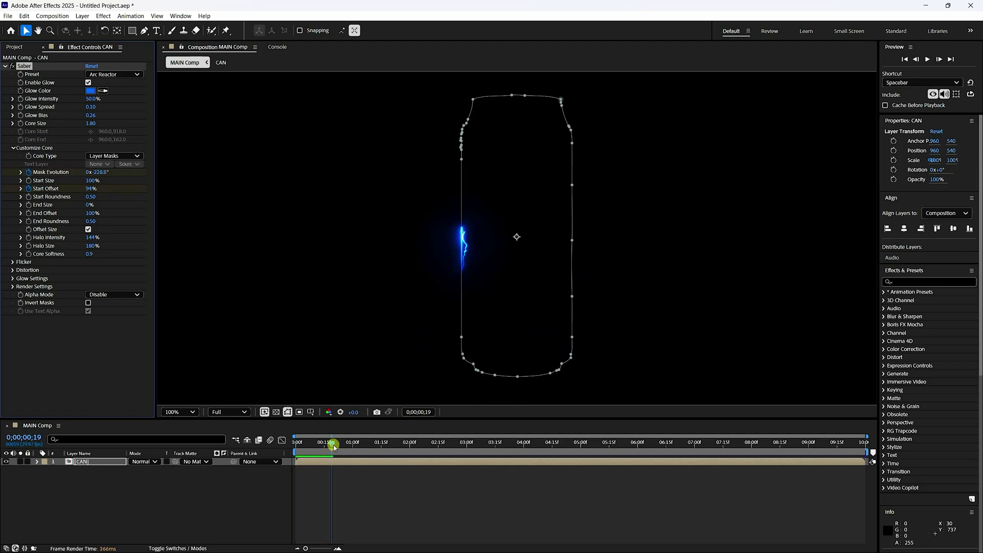
drag(334, 446, 244, 439)
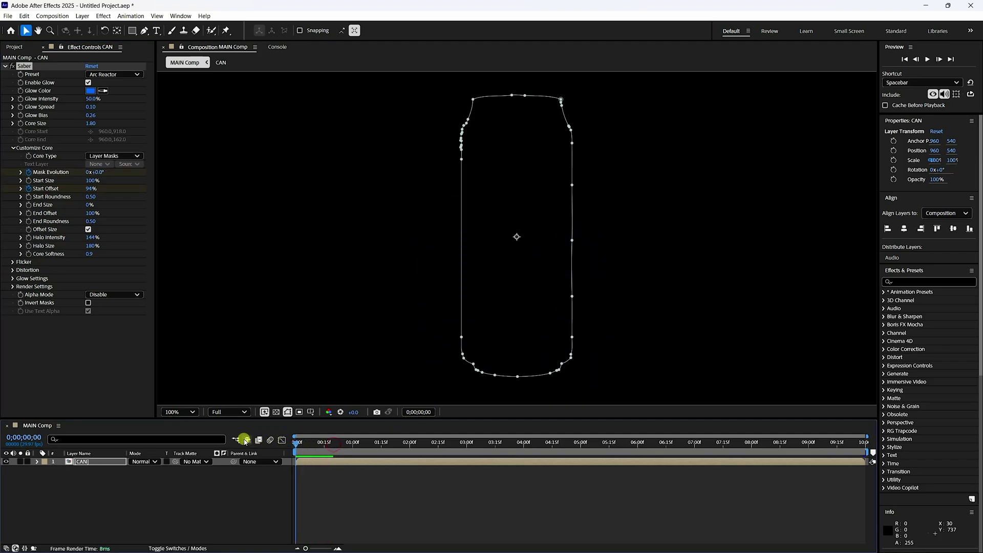
Step: Set Saber's Flicker Intensity to 65% and Flicker Speed to 25, enable Mask Randomization, and preview the flickering outline
click(13, 262)
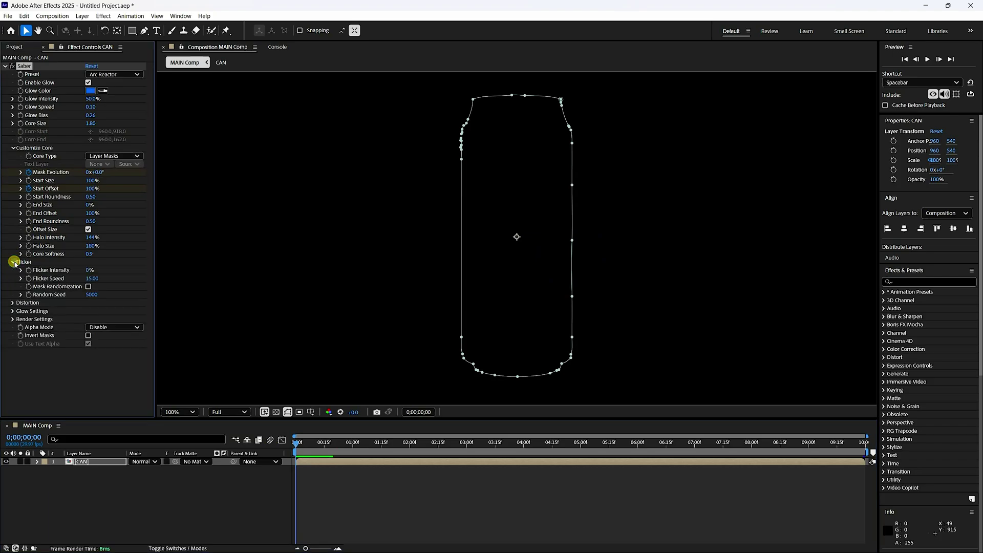
click(89, 270)
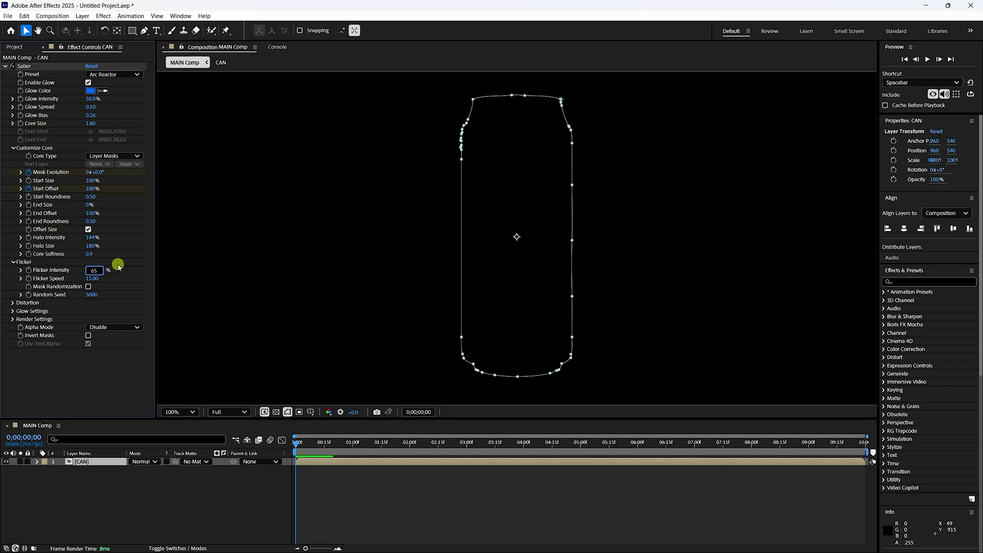
key(Tab)
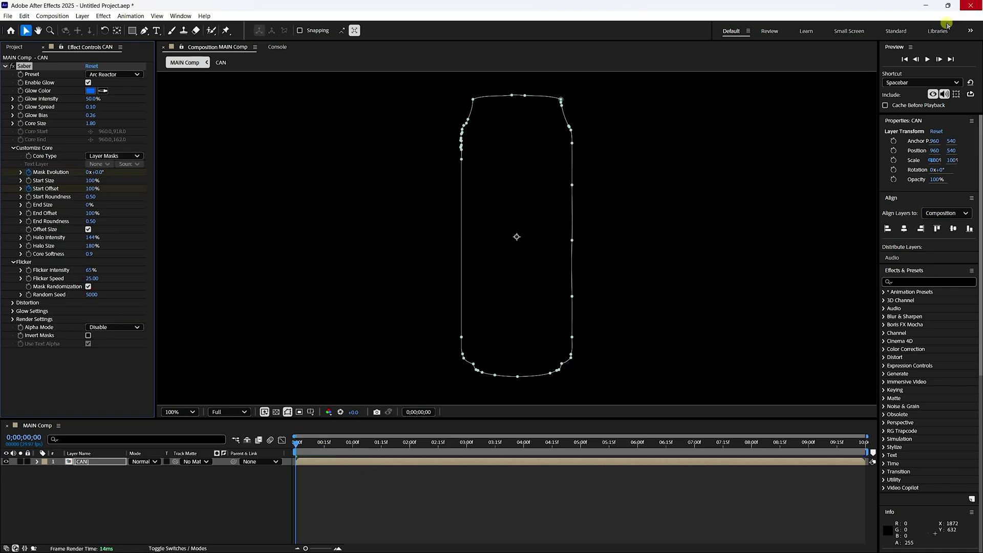
click(928, 59)
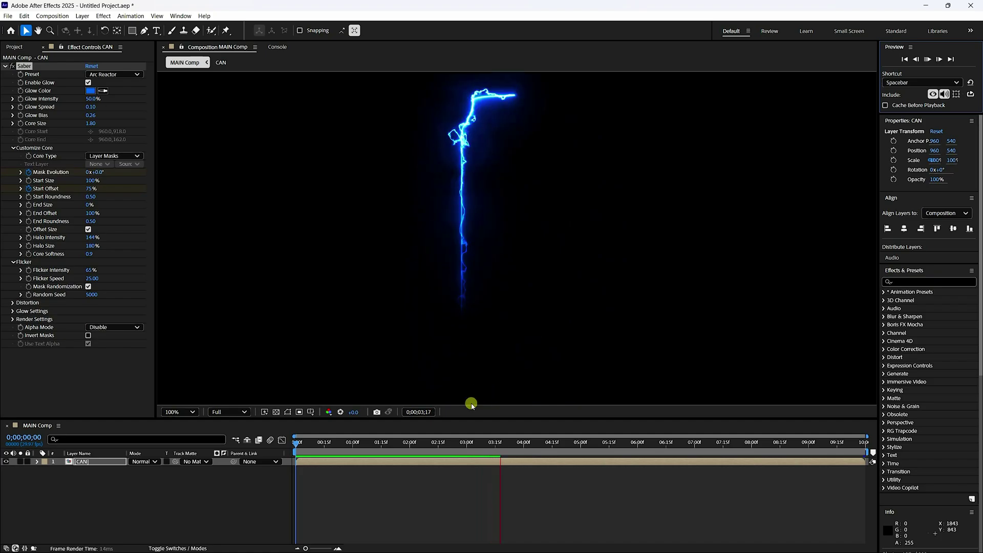
key(space)
Step: Duplicate the CAN layer and shift the upper copy to start at 0;00;00;15
click(78, 462)
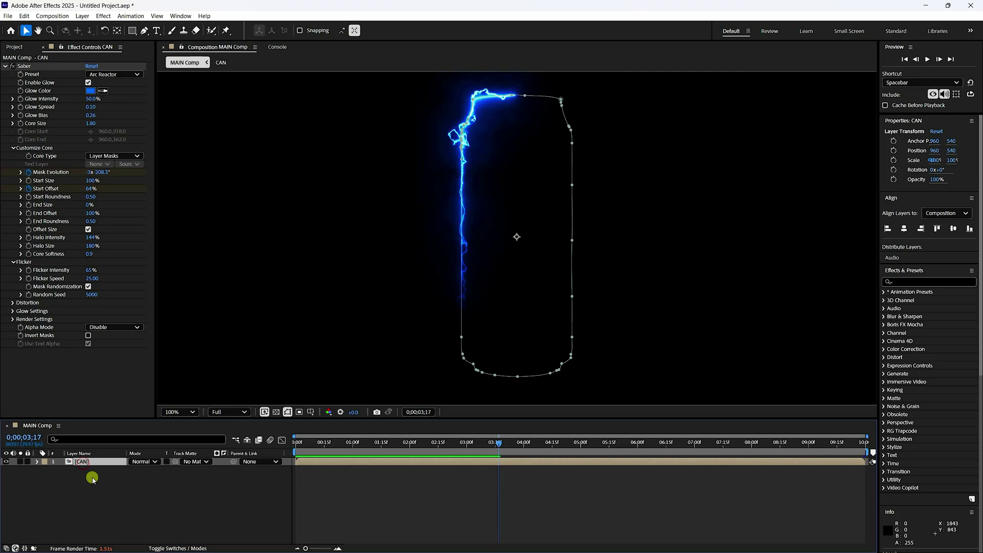
key(ctrl+d)
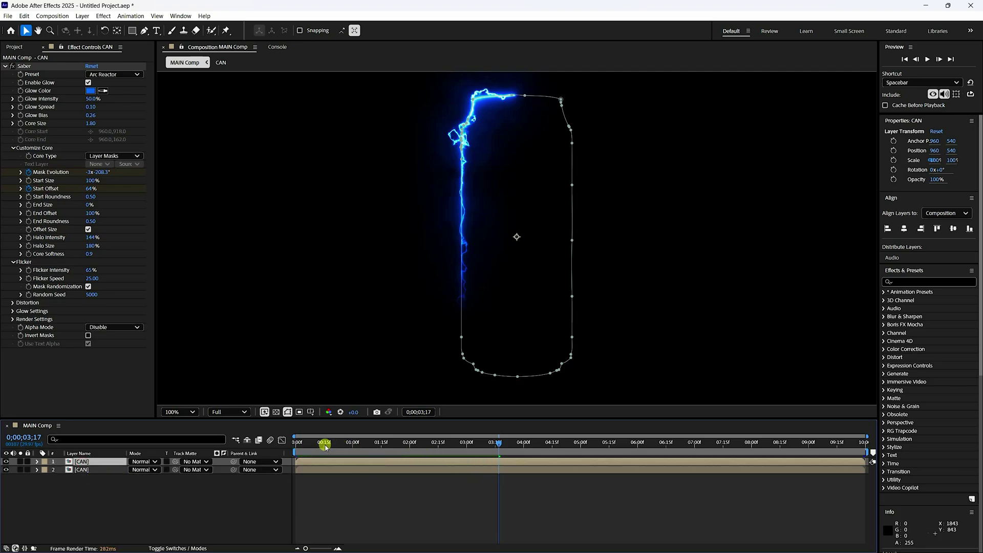
click(325, 445)
drag(312, 459, 337, 450)
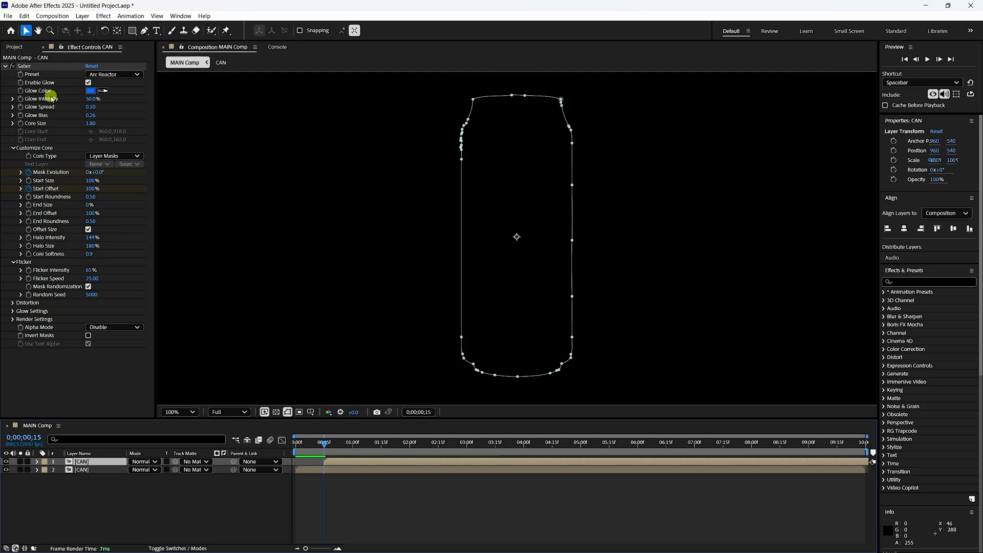
Step: Change the upper CAN copy's Saber glow color to orange with hue 24° and check it at 0;00;01;18
click(87, 91)
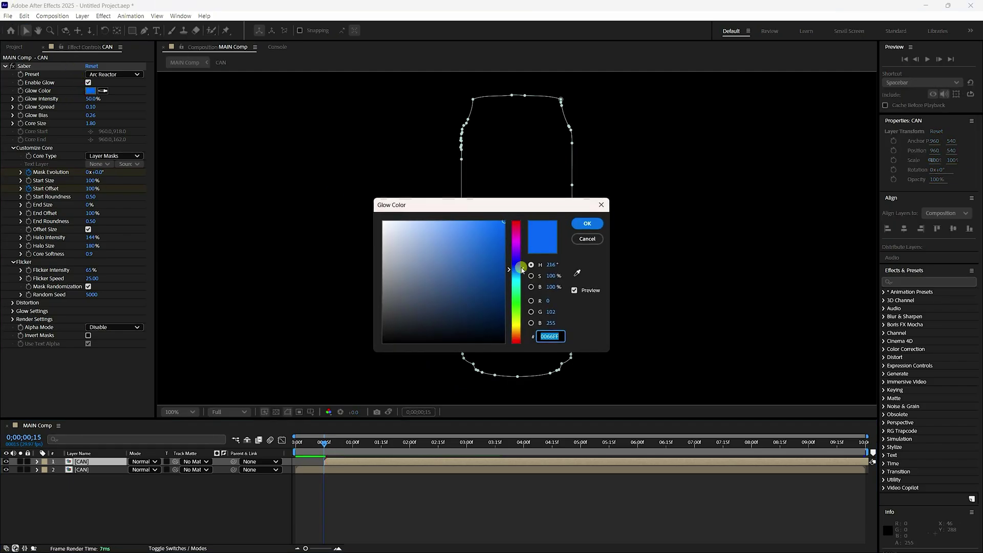
click(553, 266)
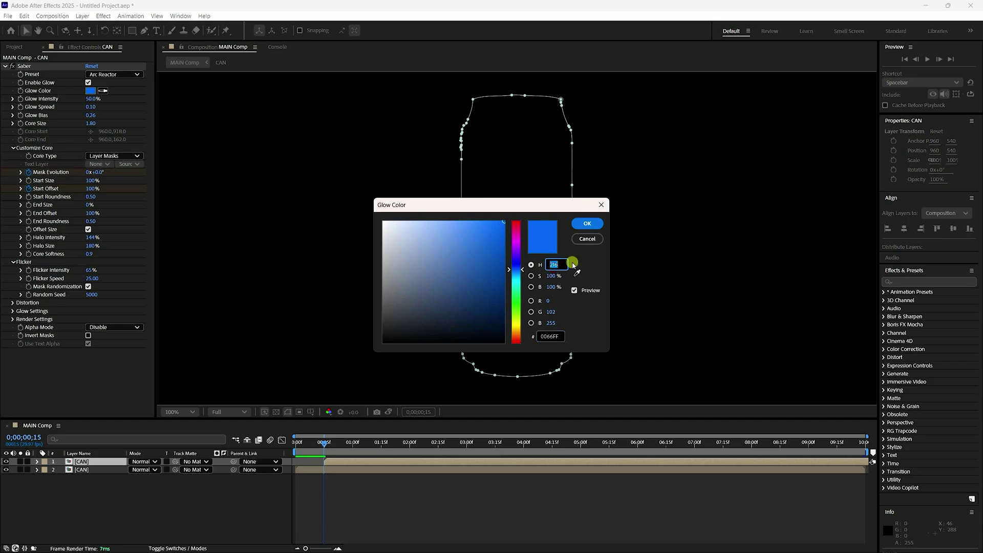
text(24)
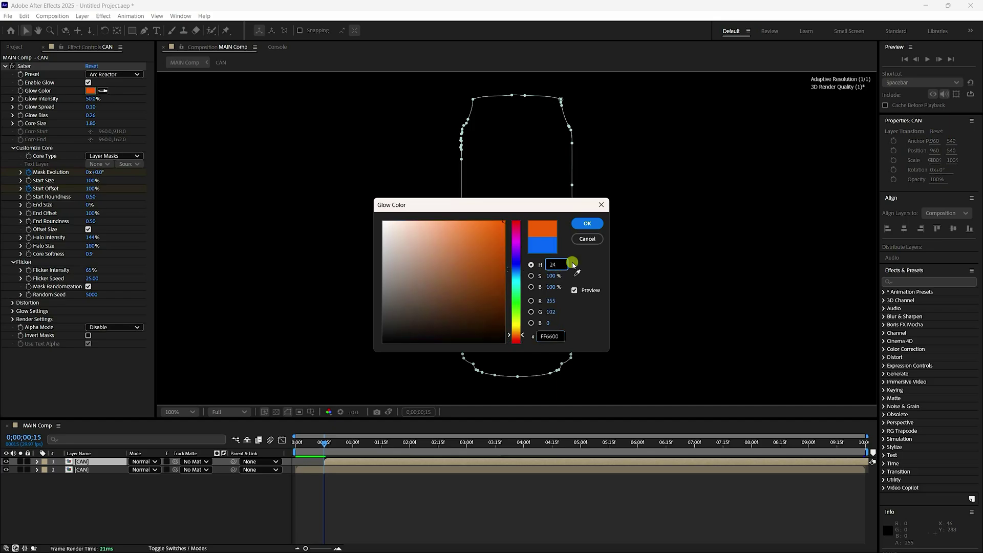
click(587, 223)
drag(325, 444, 388, 447)
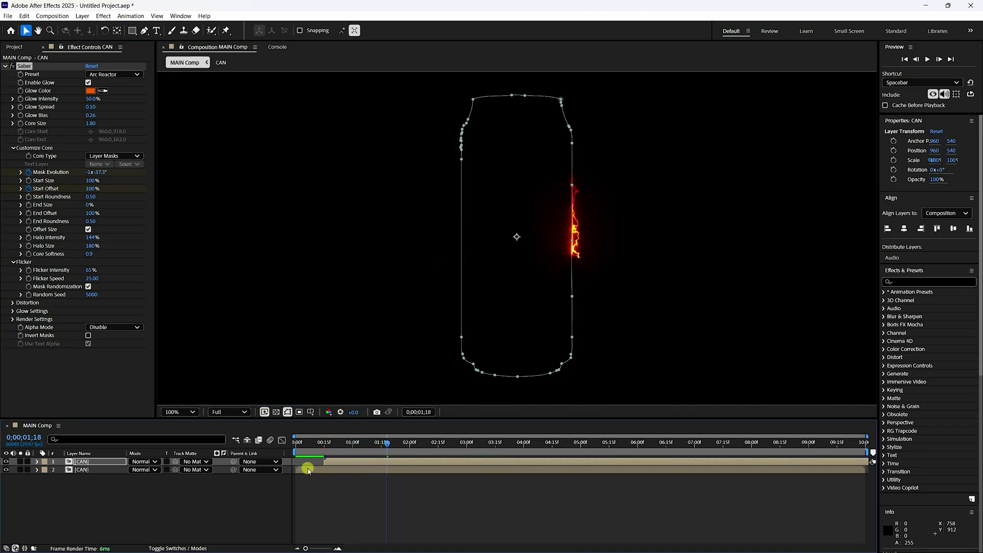
Step: Set Saber's Composite Settings to Transparent in the render settings of both CAN layers
click(85, 468)
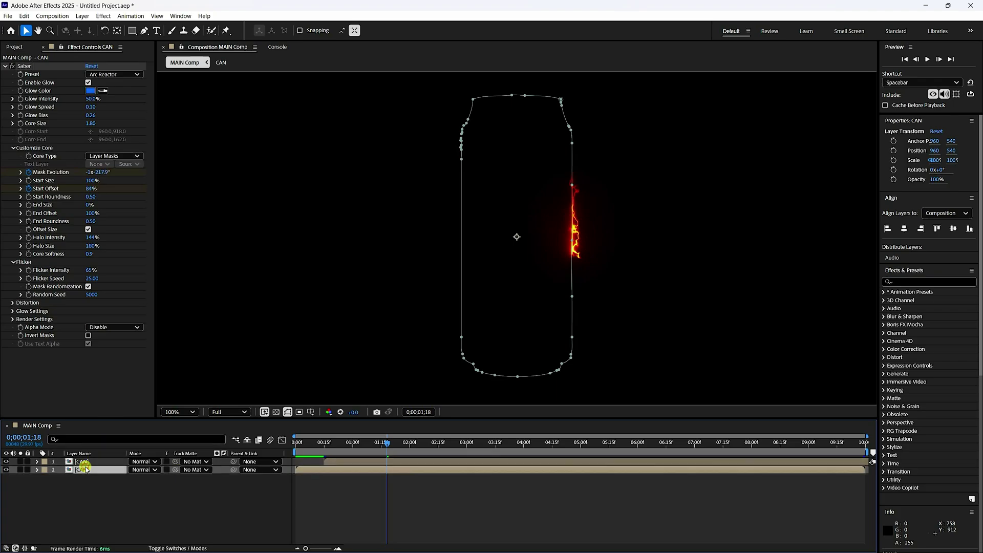
click(13, 319)
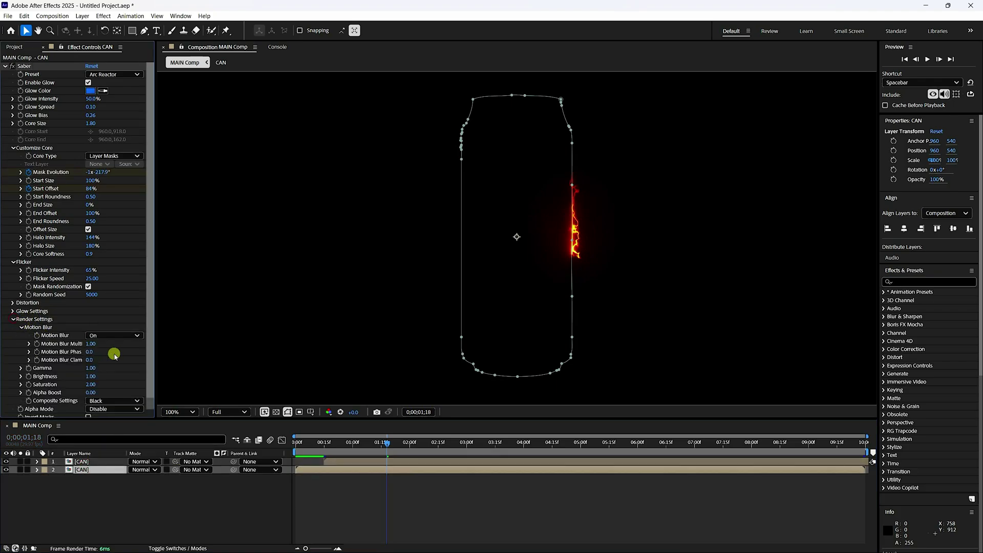
scroll(124, 394, down, 1)
click(123, 389)
click(118, 398)
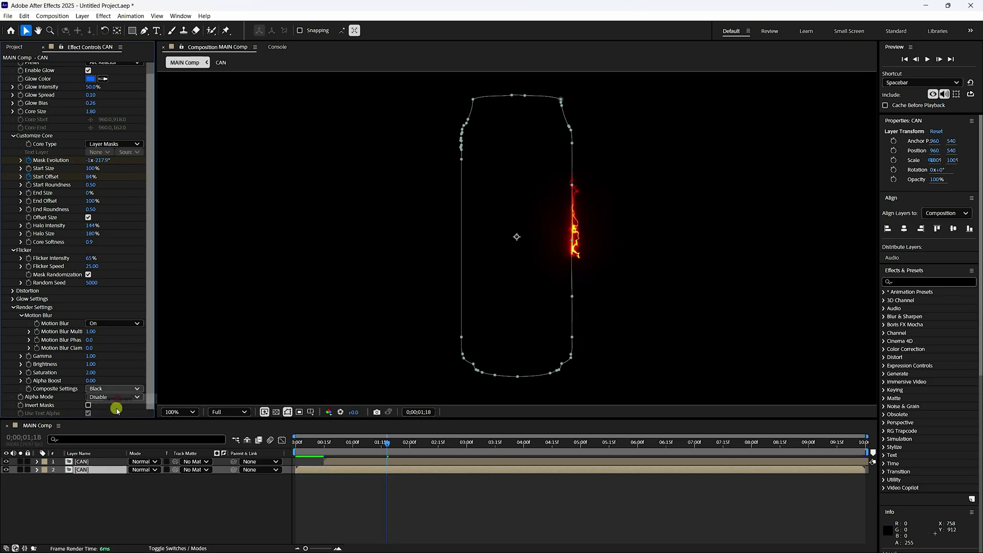
click(92, 462)
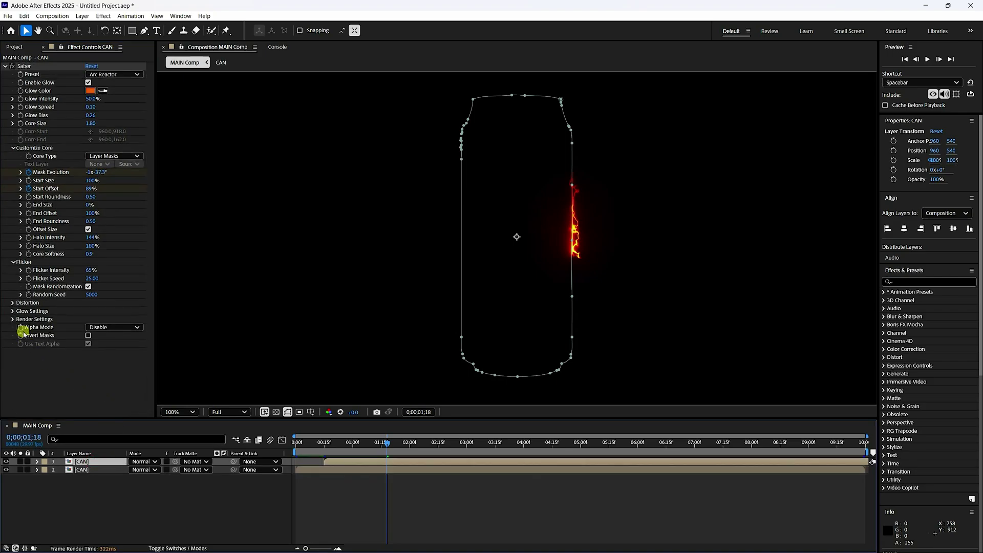
click(16, 323)
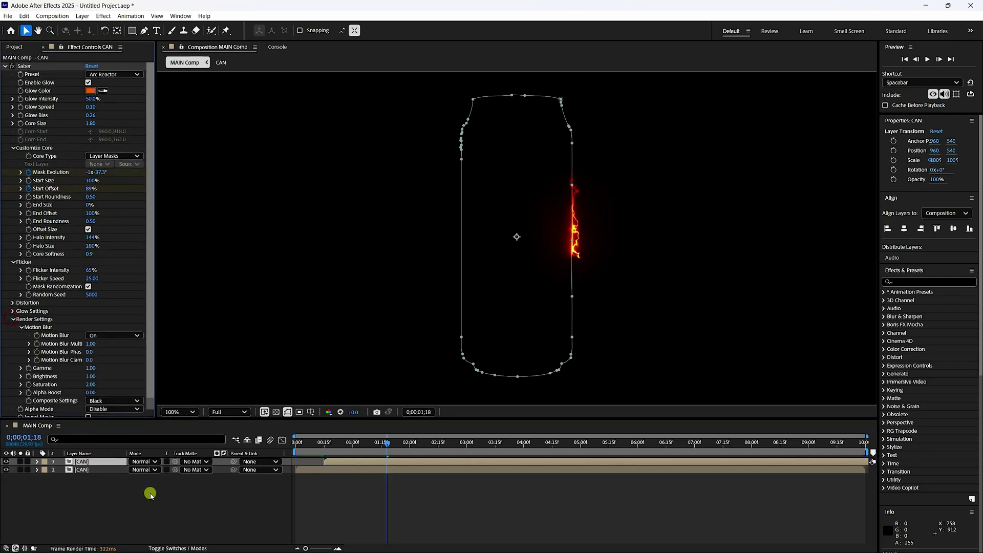
click(115, 401)
click(121, 412)
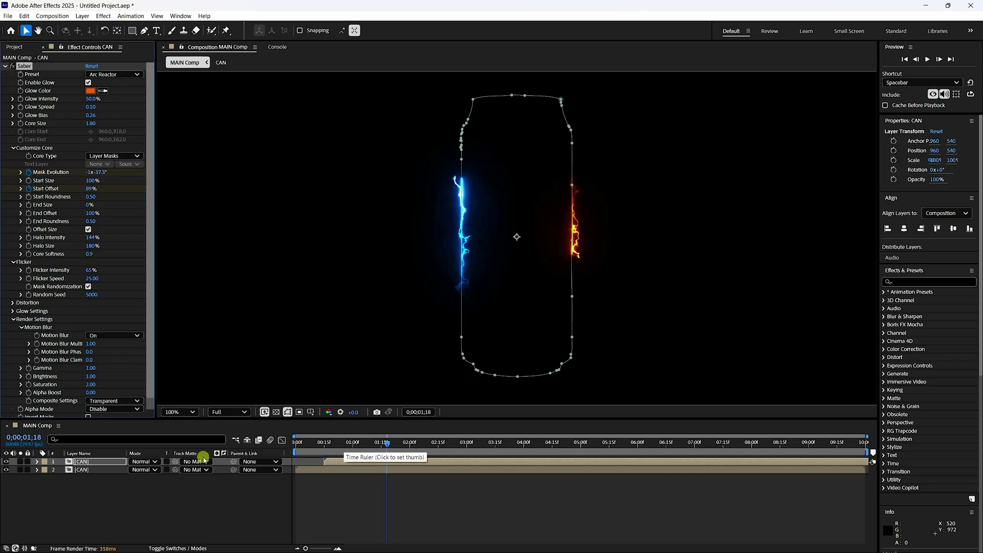
Step: Duplicate the orange CAN layer and shift the new copy to start at about 0;00;00;22
click(87, 462)
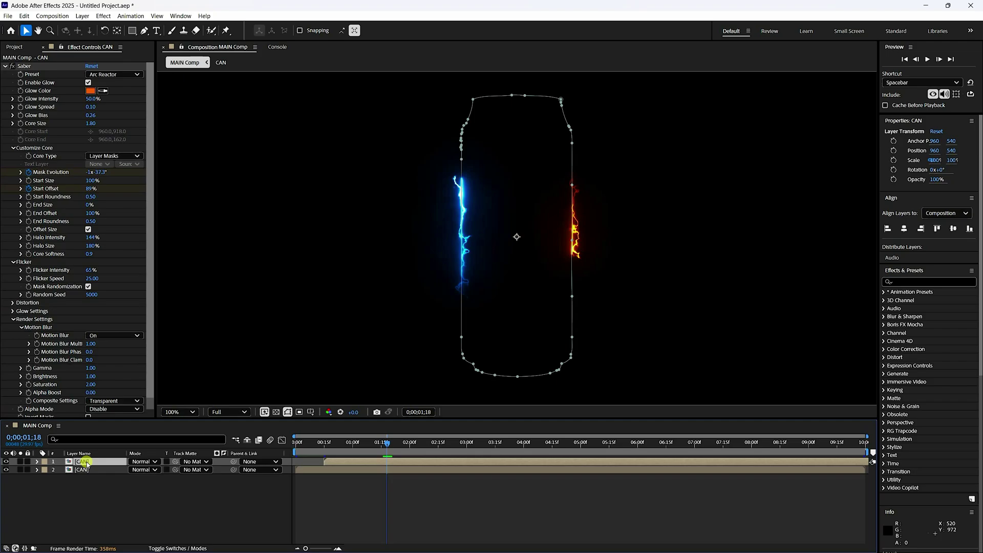
key(ctrl+d)
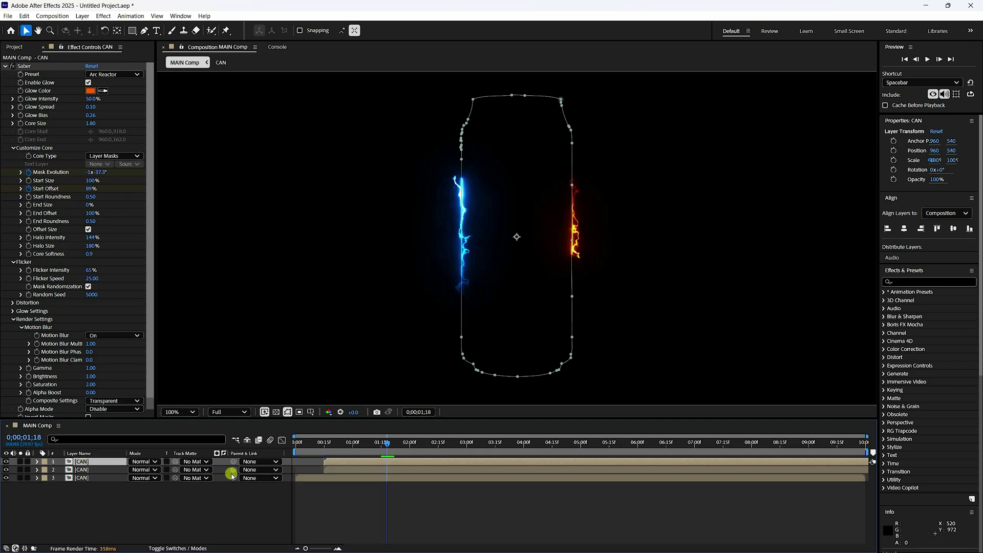
click(352, 444)
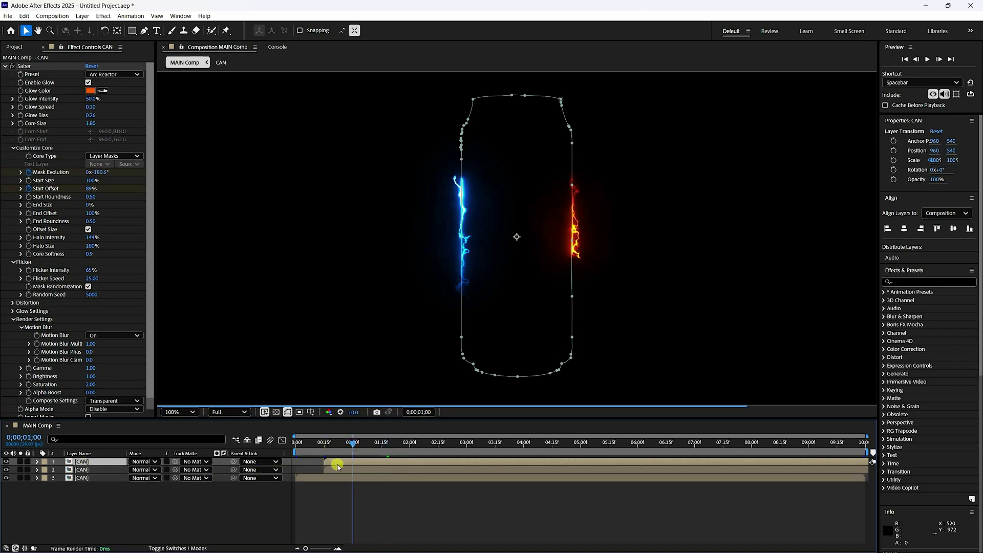
drag(336, 464, 363, 446)
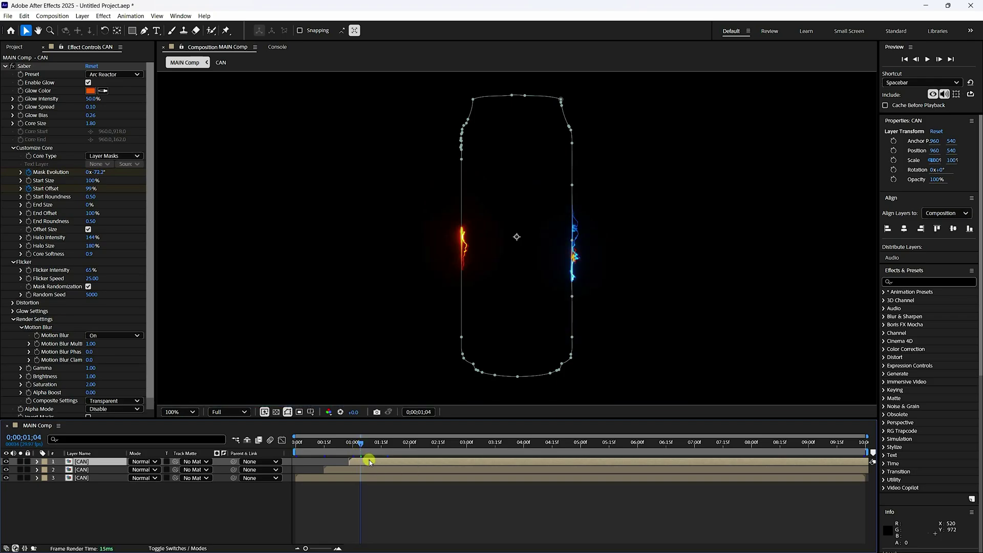
mouse_move(370, 461)
mouse_down()
mouse_move(380, 460)
mouse_move(359, 457)
mouse_up()
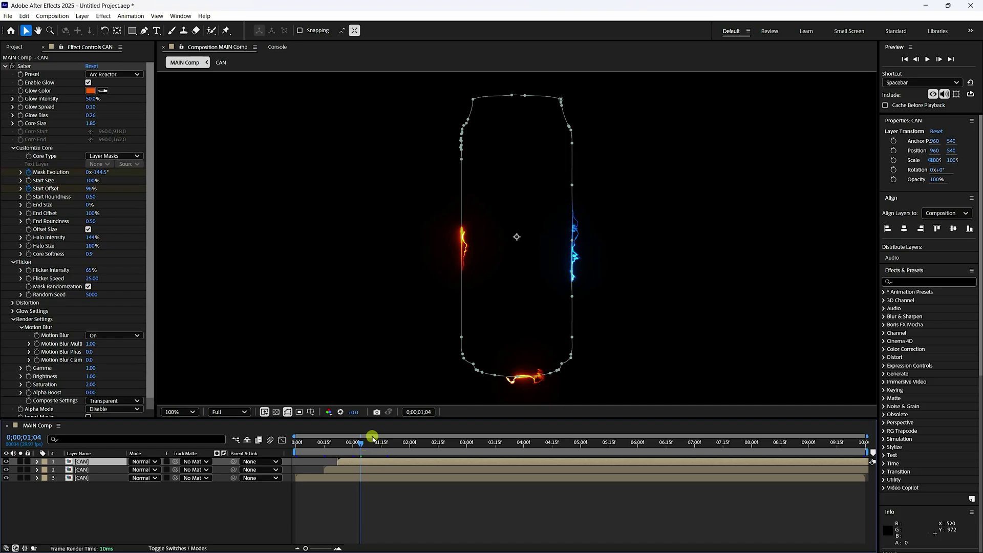
Step: Change the Saber glow color of the uppermost CAN copy to pure red, FF0000
click(91, 91)
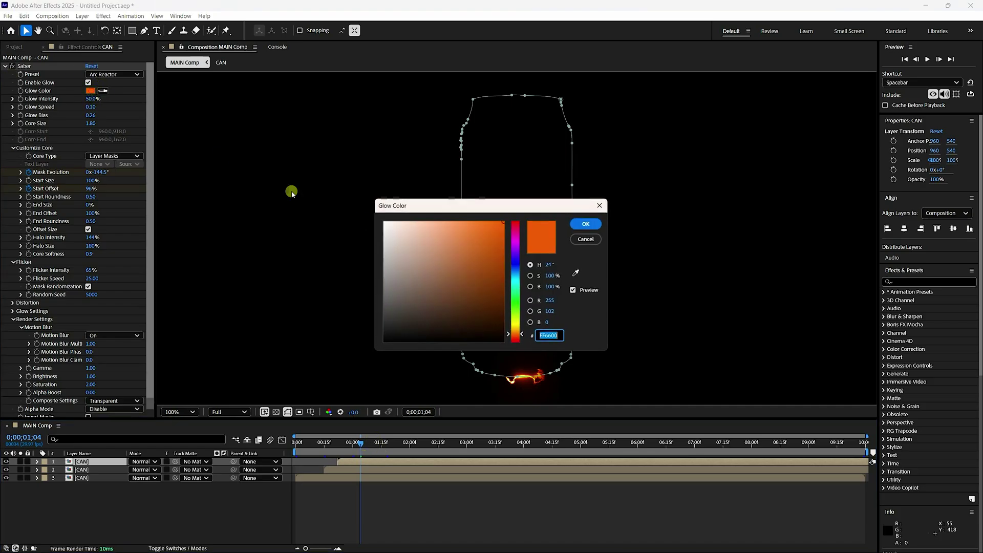
drag(522, 242, 523, 199)
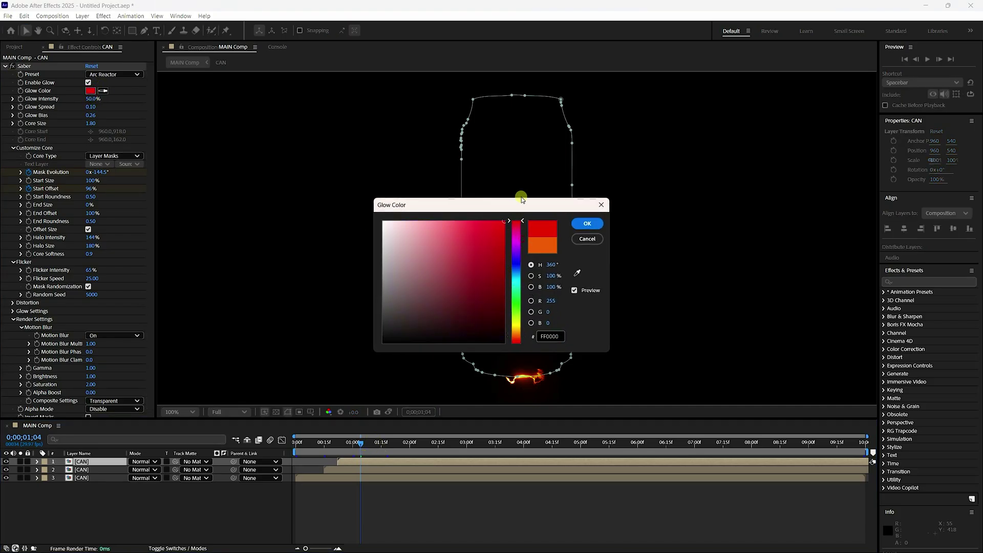
click(585, 224)
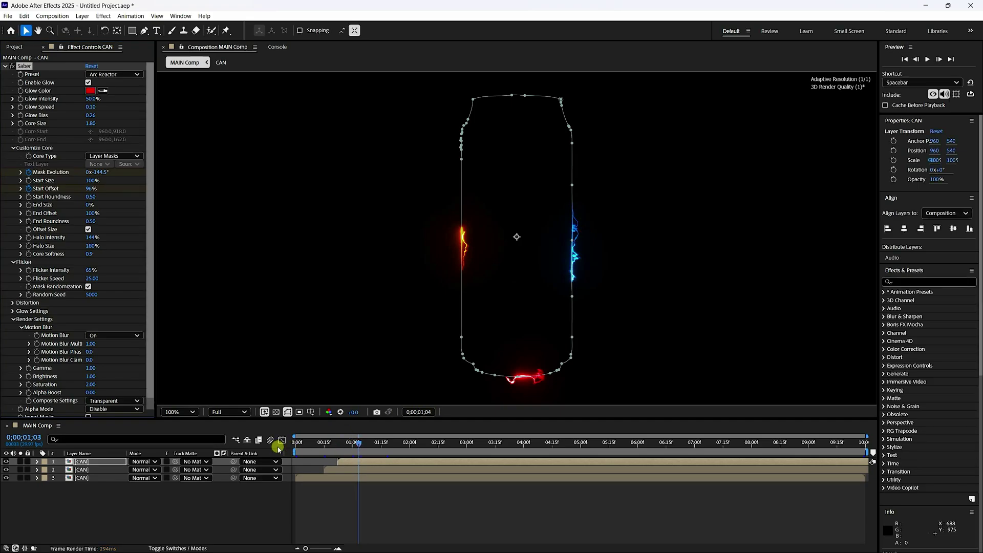
Step: Save the project and preview the three colored Saber strokes from the start of MAIN Comp
drag(361, 442, 287, 445)
key(space)
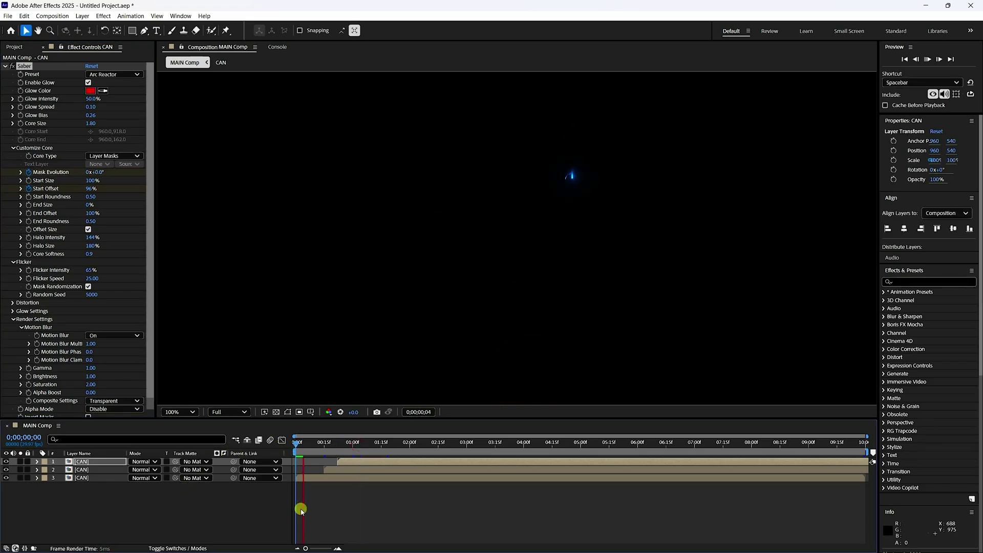
key(ctrl+s)
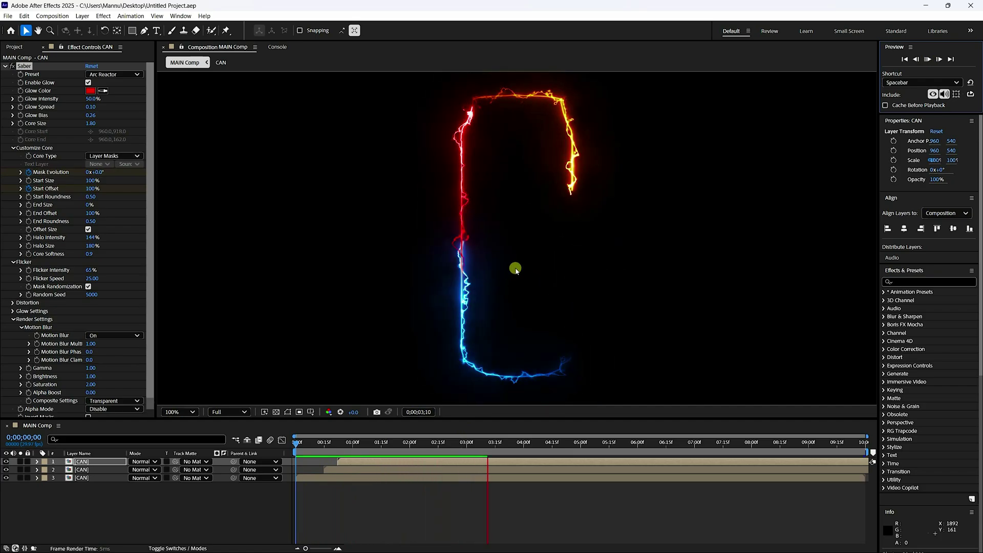
click(528, 300)
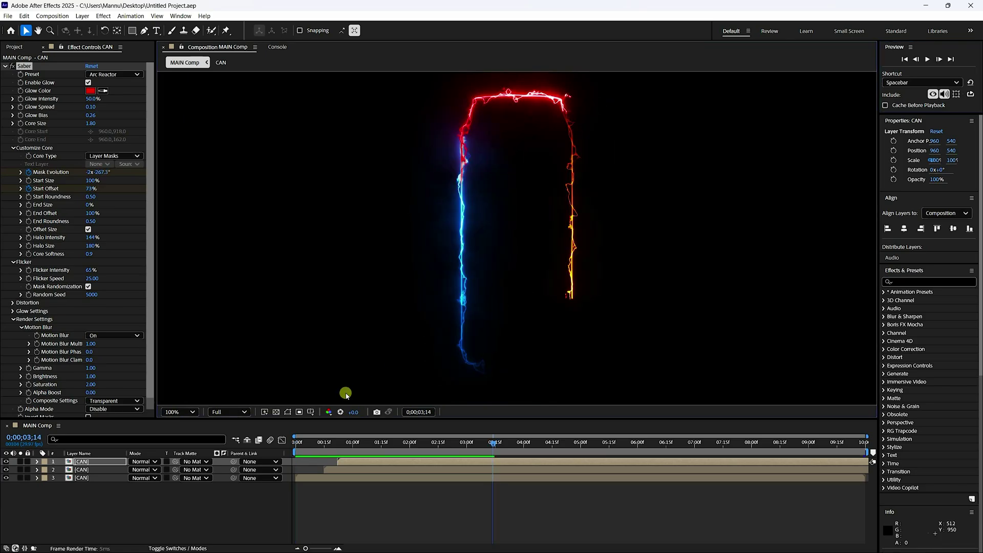
Step: Duplicate the CAN composition in the project and place the CAN 2 copy above all layers in MAIN Comp
click(14, 47)
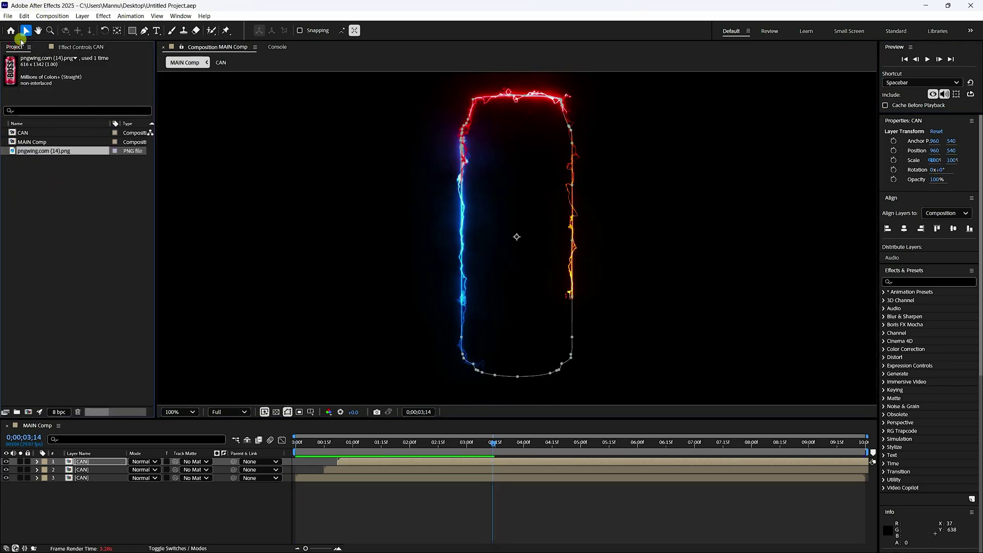
click(22, 133)
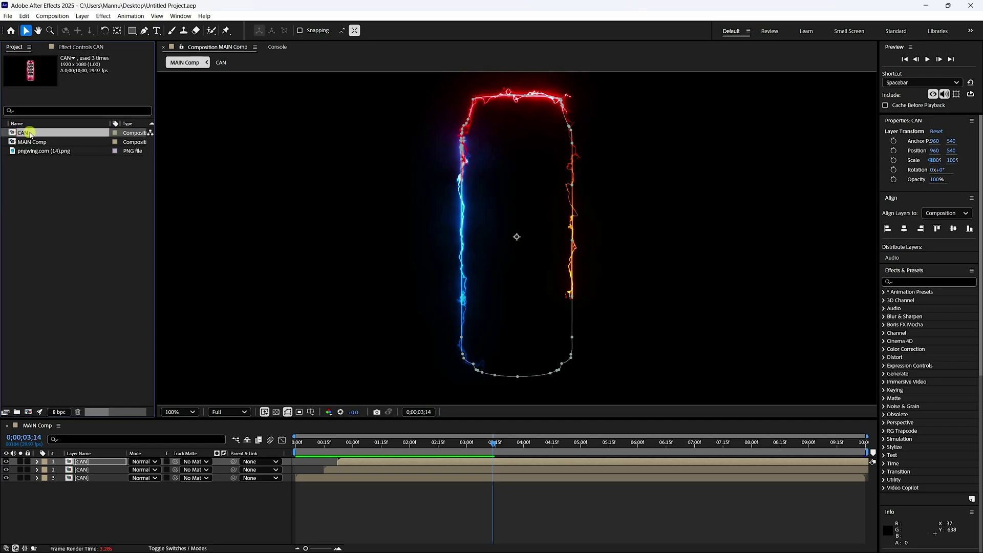
key(ctrl+d)
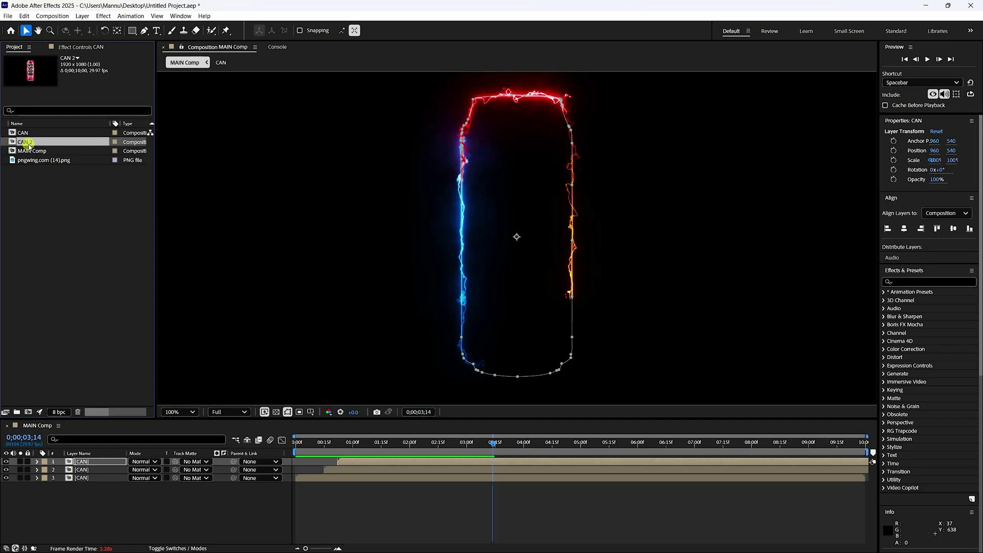
drag(29, 146, 80, 462)
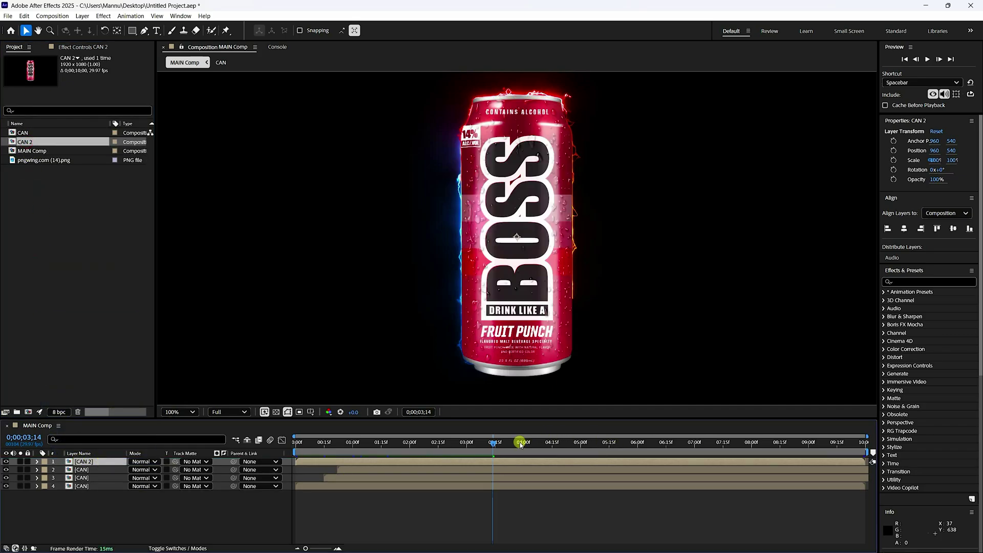
Step: Keyframe the CAN 2 layer's Opacity at 100% at 0;00;04;00 and 0% at 0;00;03;00
click(496, 444)
drag(521, 448, 524, 450)
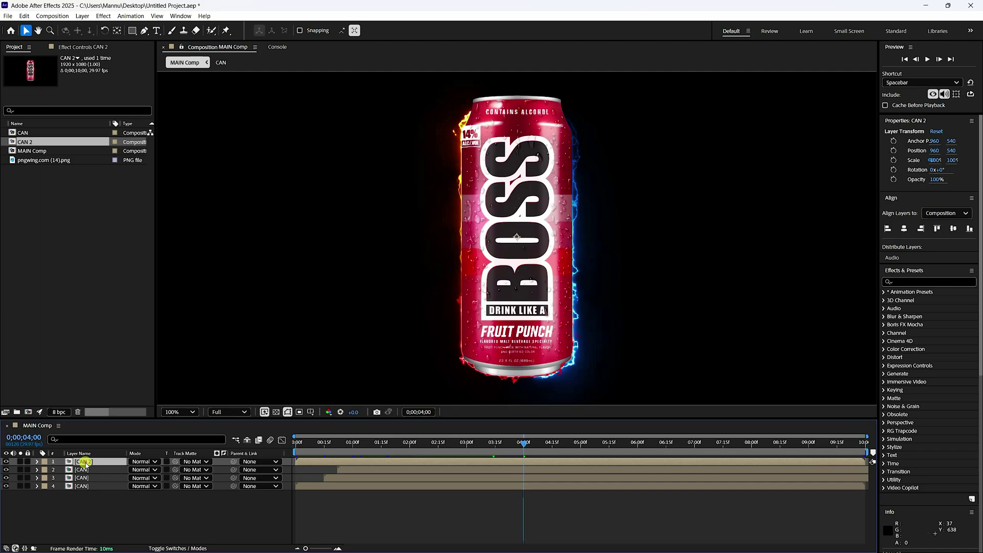
key(t)
click(62, 470)
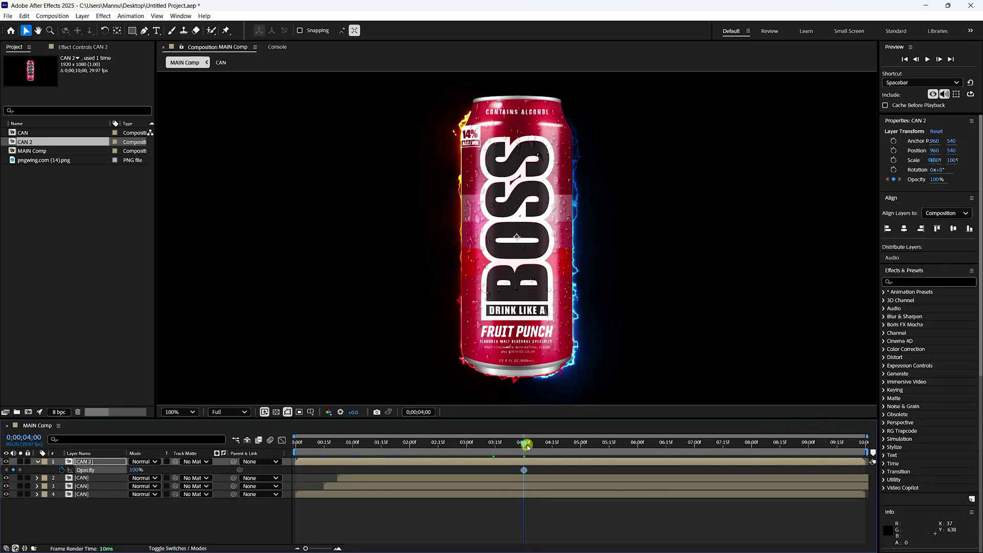
drag(528, 445, 466, 470)
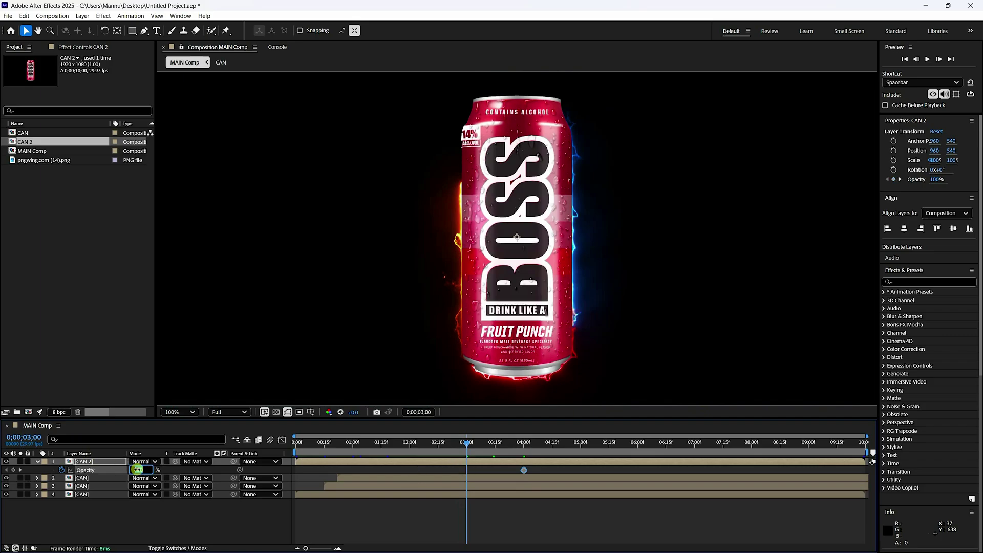
key(Return)
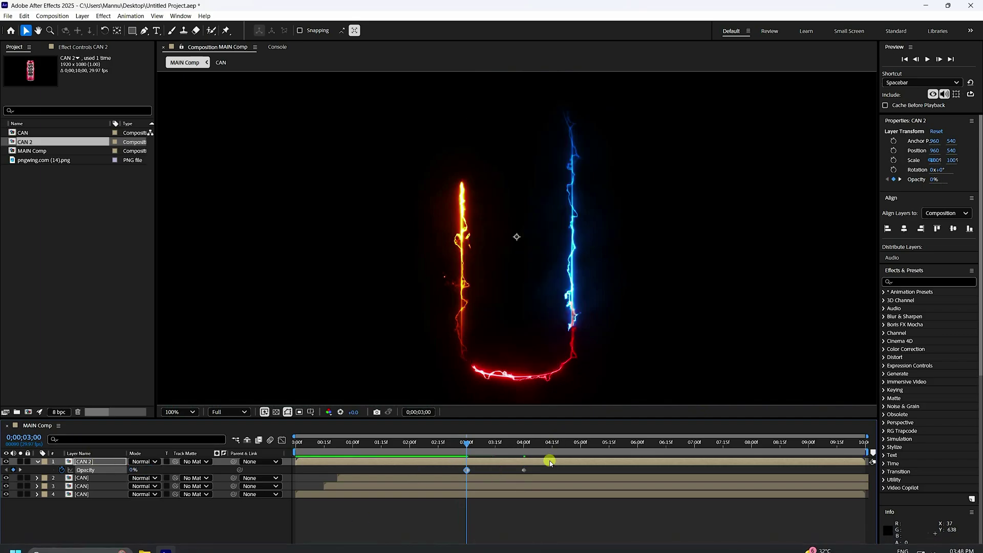
Step: Apply Easy Ease to both CAN 2 opacity keyframes and play the fade-in from the start
drag(548, 514, 297, 445)
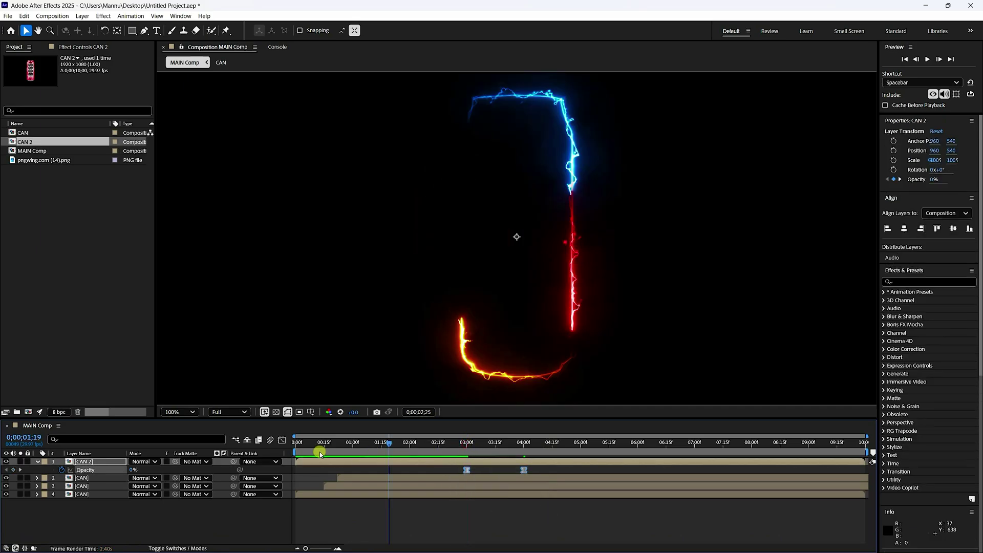
key(space)
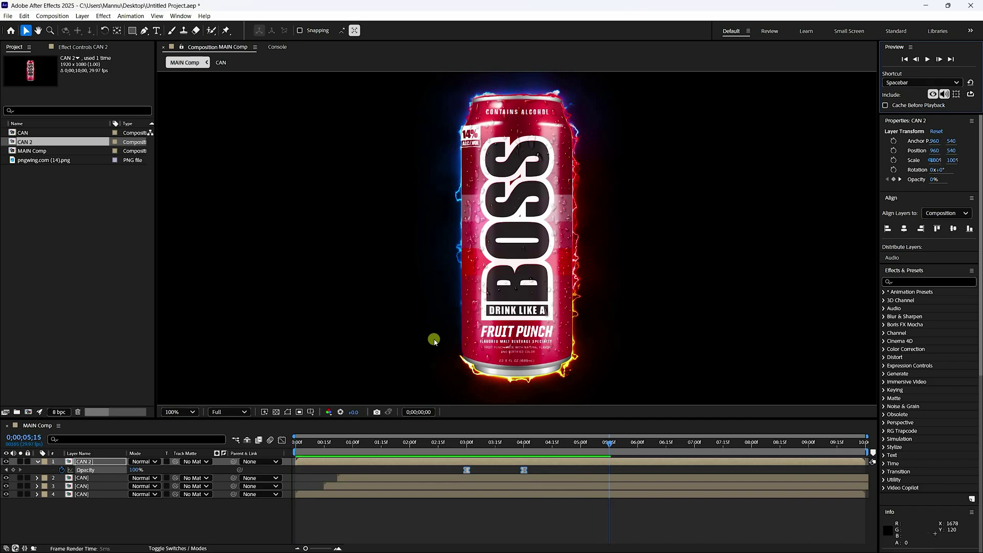
key(space)
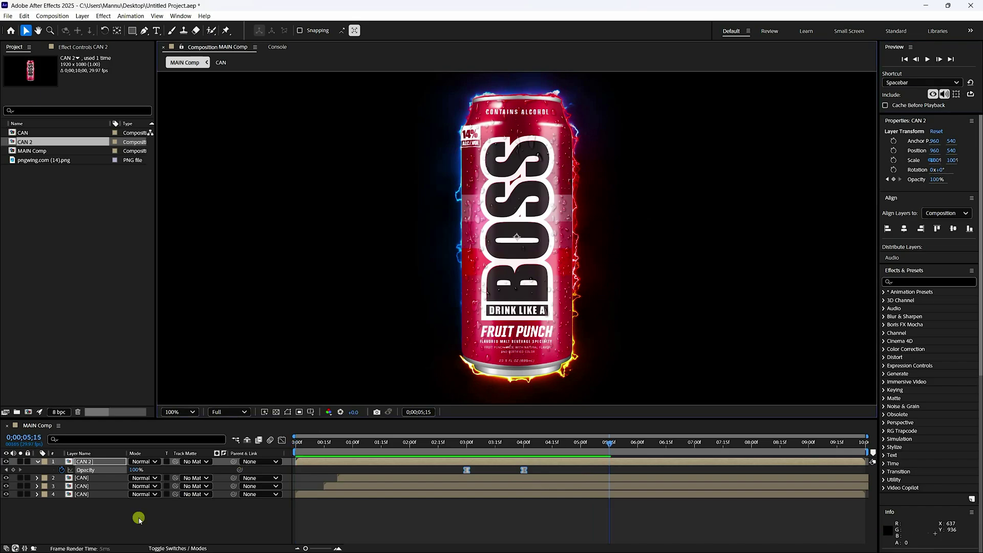
Step: Pre-compose all four layers of MAIN Comp into a new composition named CAN SABER
click(37, 461)
drag(50, 514, 126, 436)
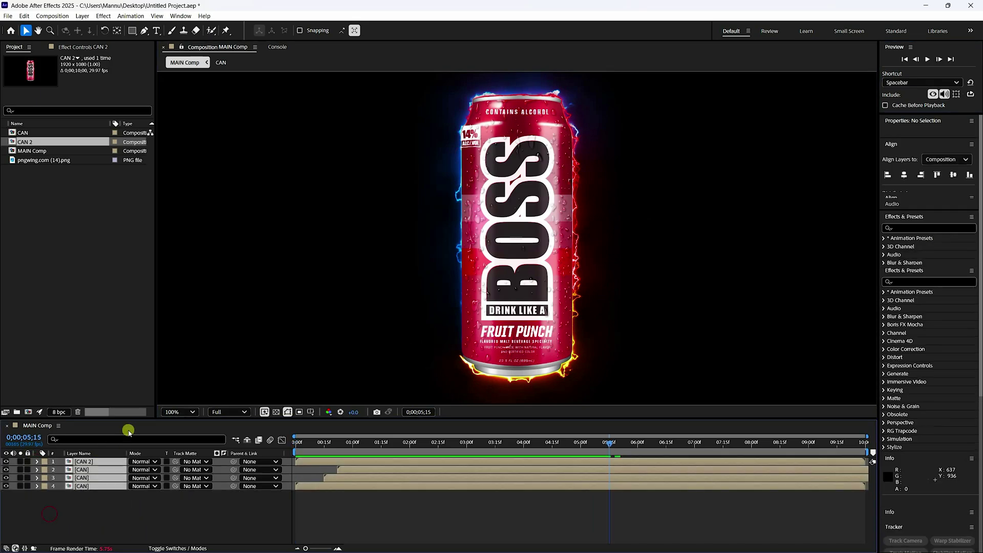
right_click(101, 472)
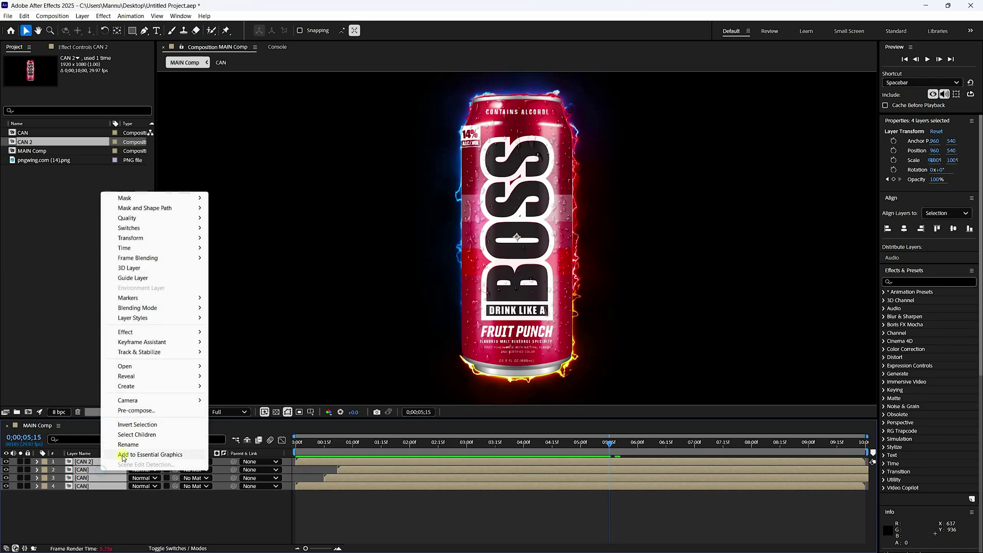
click(124, 411)
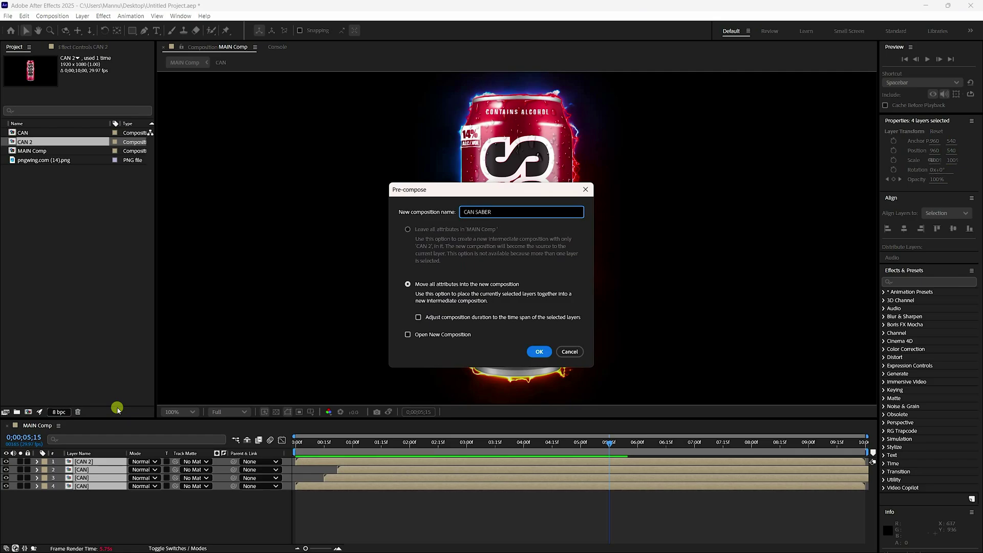
click(539, 352)
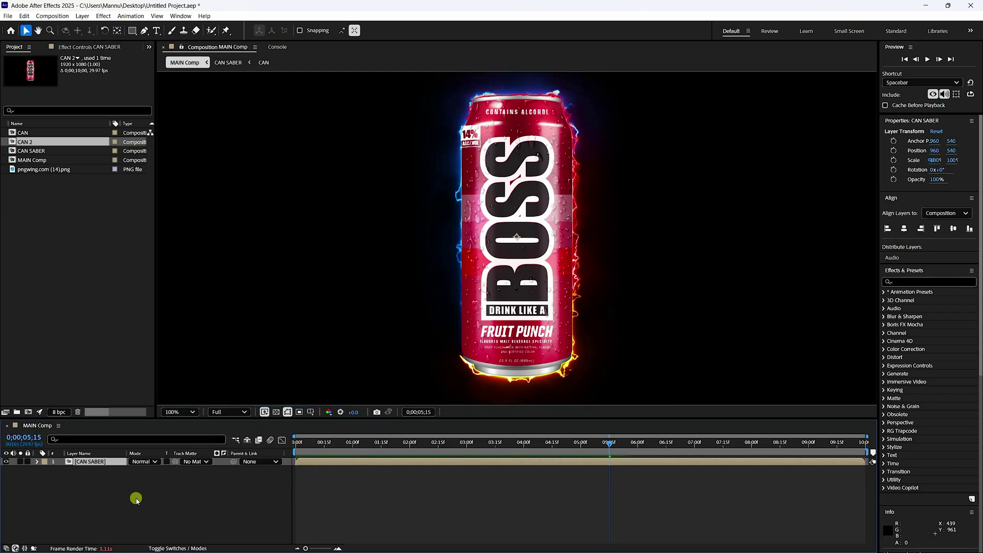
Step: Add a two-line "fruit punch" text layer in the empty area beside the can's left edge
click(159, 32)
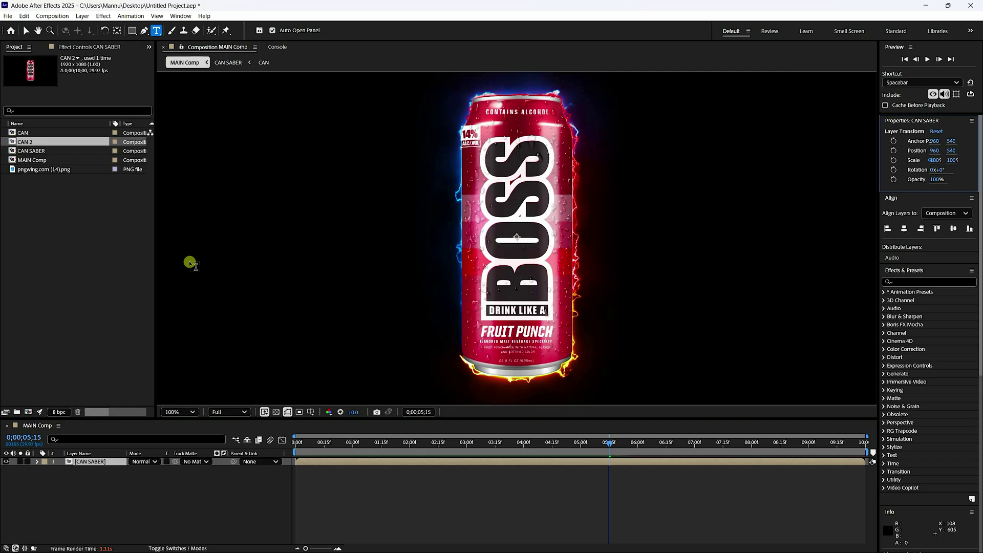
click(193, 262)
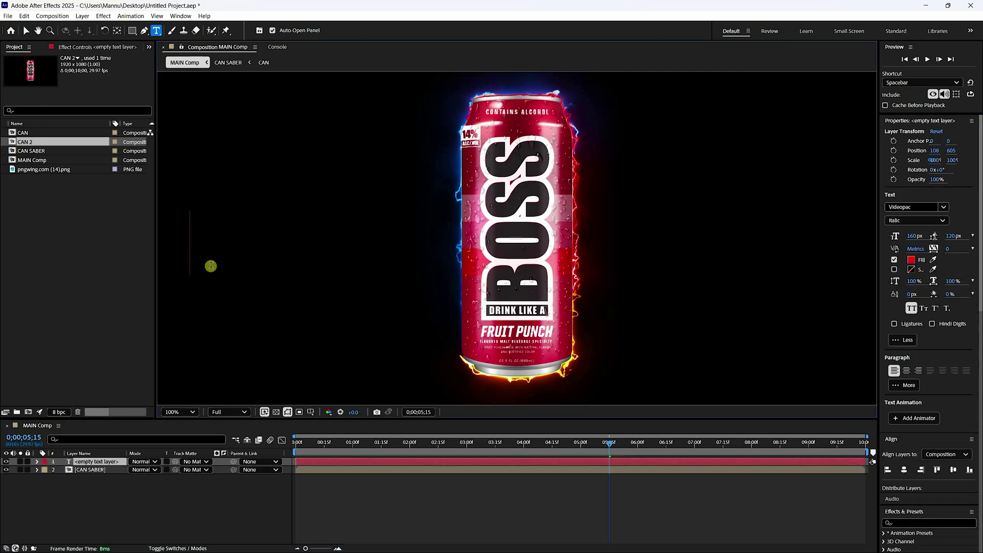
text(f)
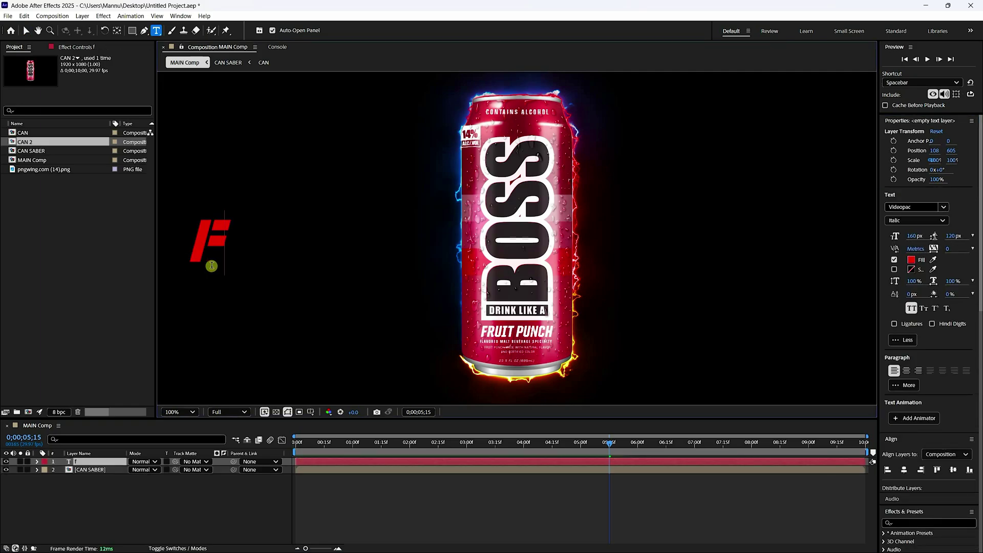
text(ruit )
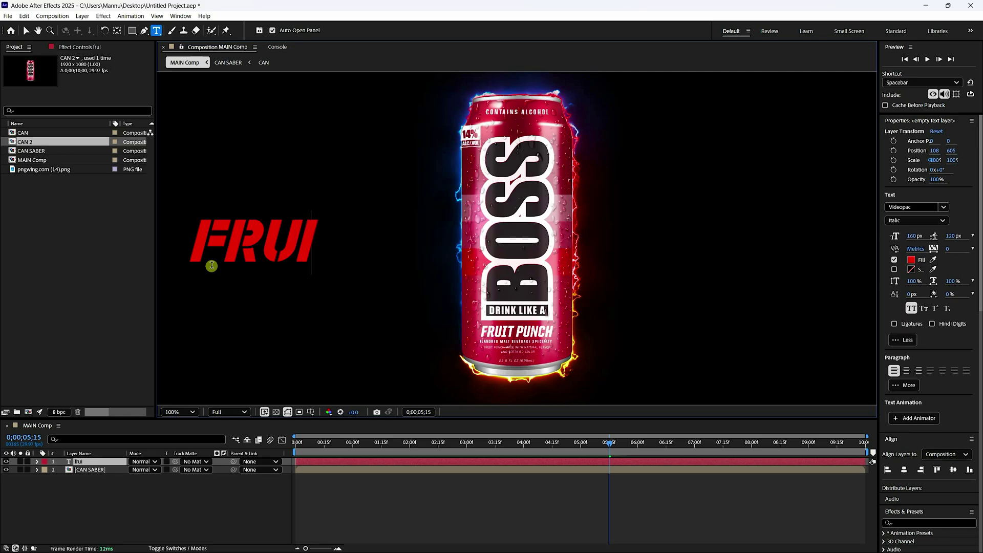
text(punch)
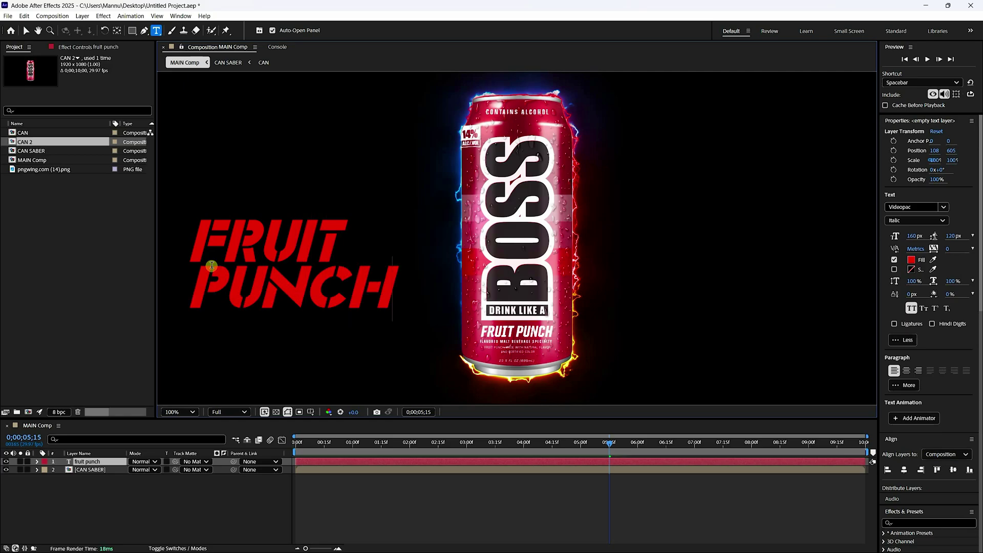
key(Escape)
key(v)
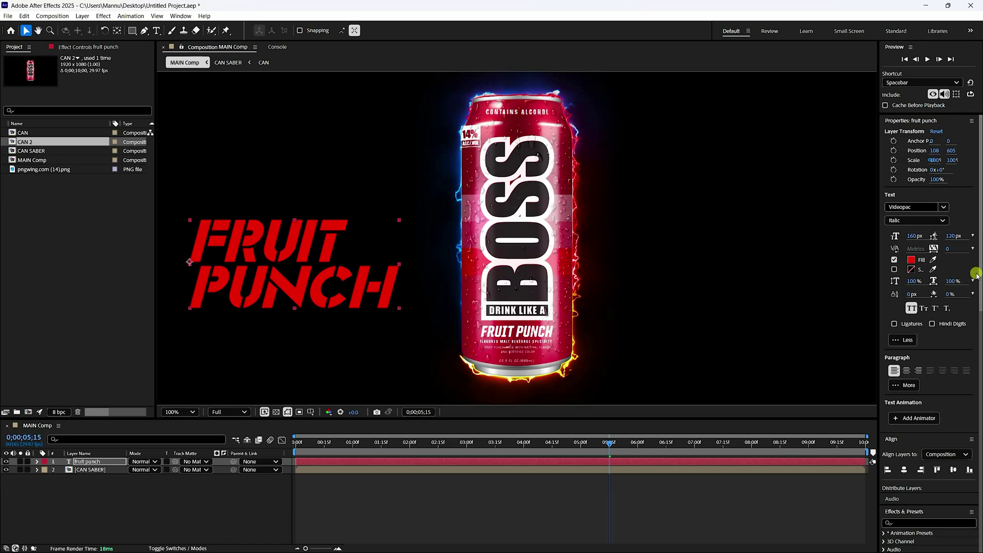
Step: Swap the fruit punch text's fill for a red 3 px outline and center the layer's anchor point
scroll(974, 362, down, 10)
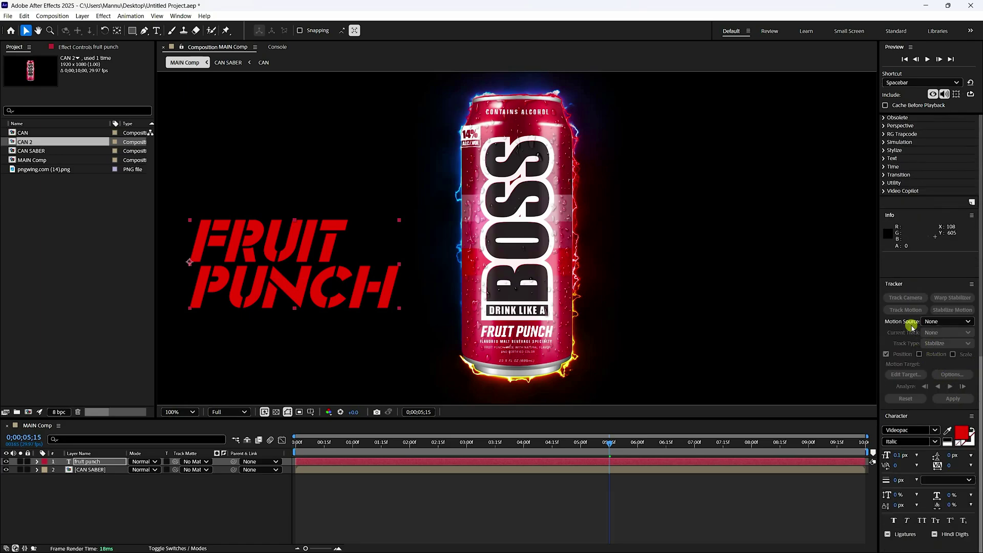
click(971, 429)
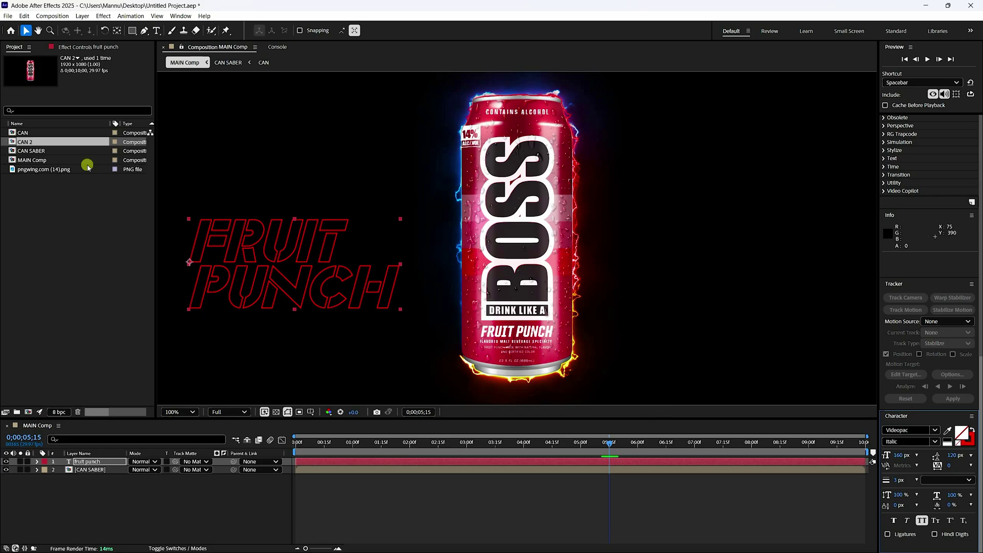
click(102, 499)
click(95, 463)
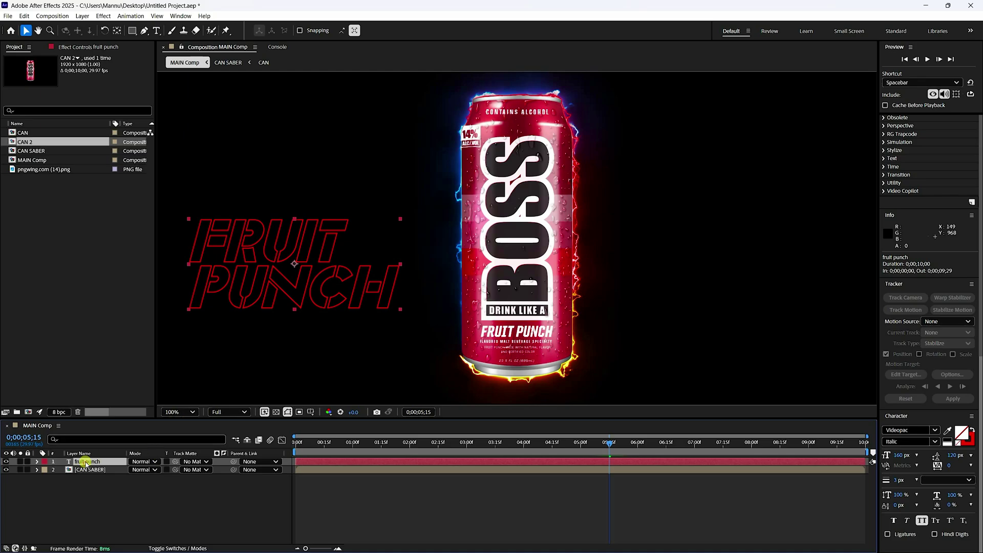
Step: Duplicate the fruit punch text layer and move the copy horizontally to the can's right side, at about 1516, 610
key(ctrl+d)
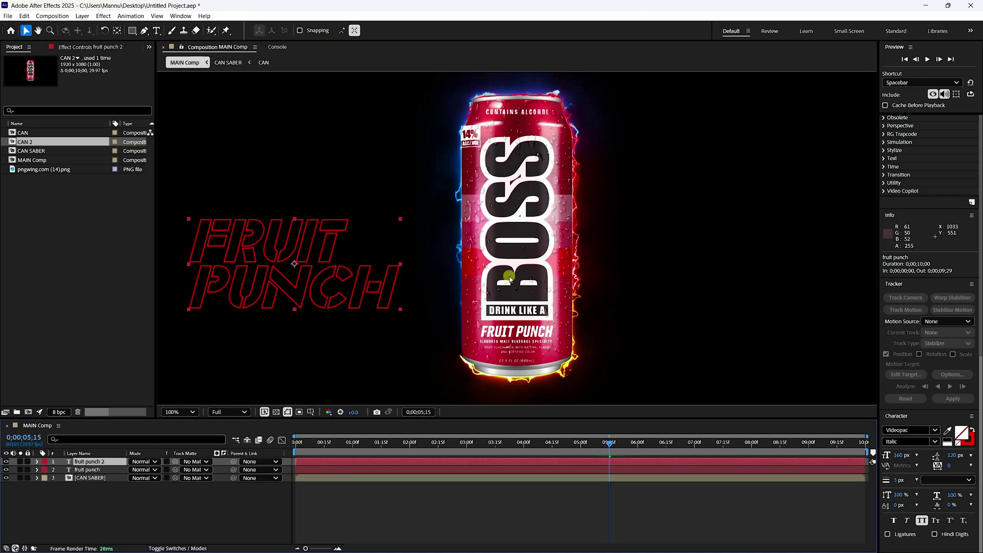
key(comma)
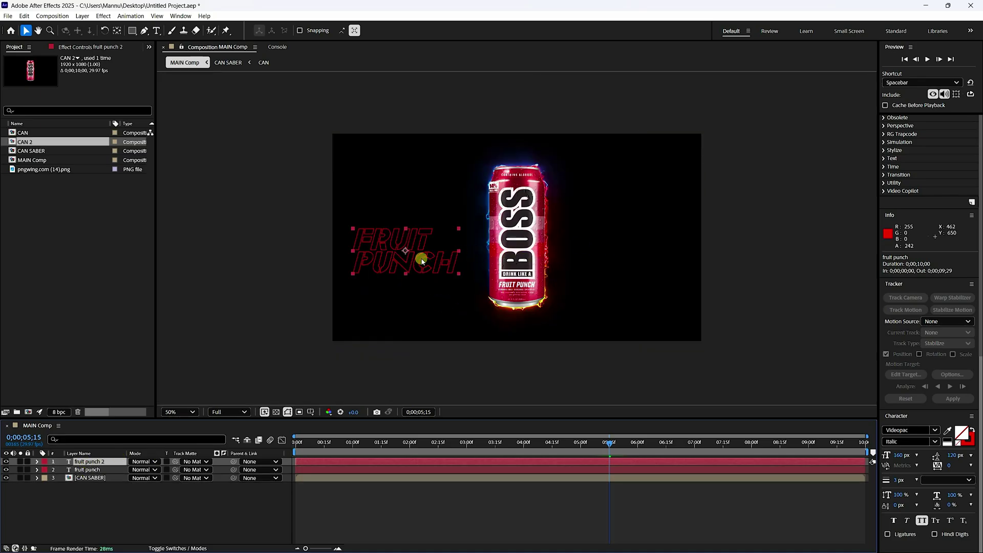
drag(415, 259, 638, 260)
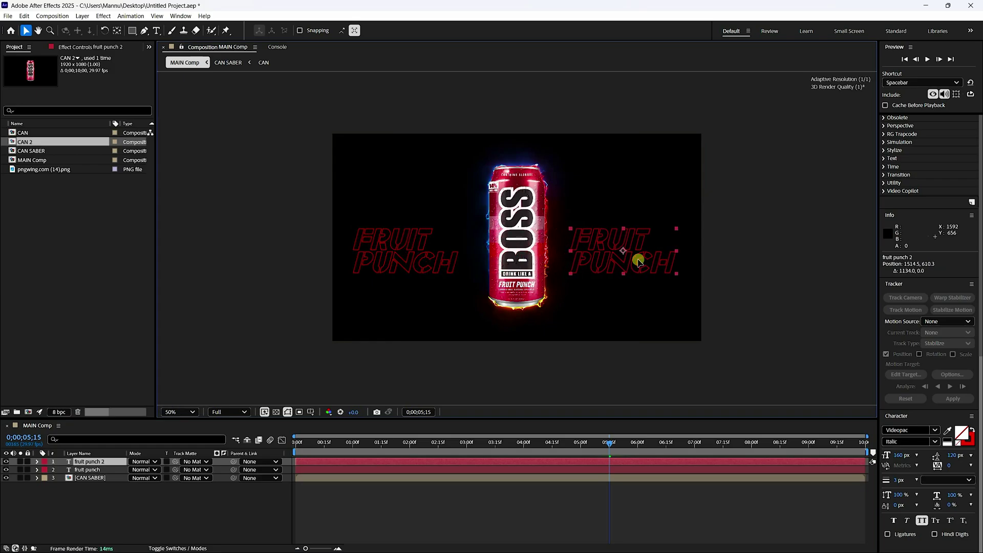
key(slash)
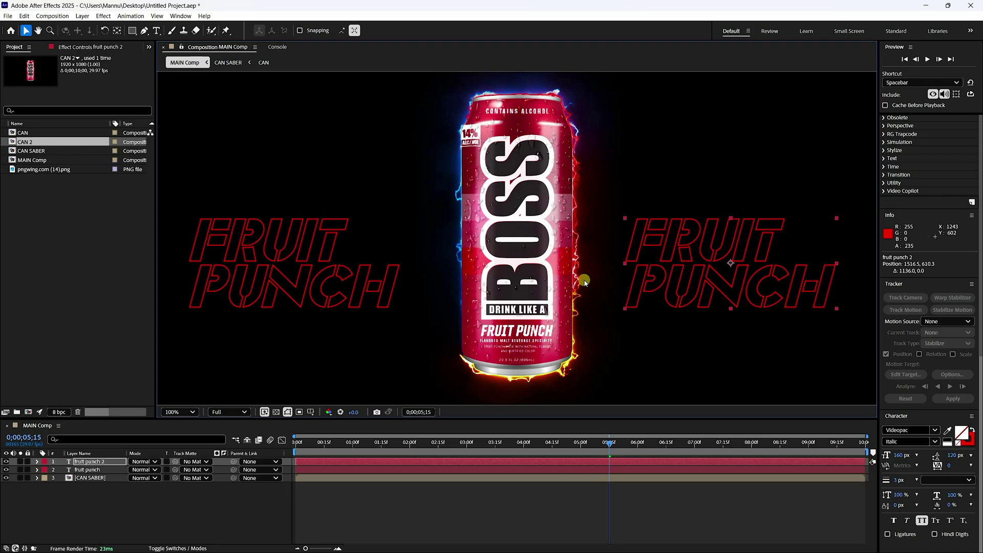
Step: Change the copied text beside the can to read "boss drink" on two lines and center its layer's anchor point
click(156, 31)
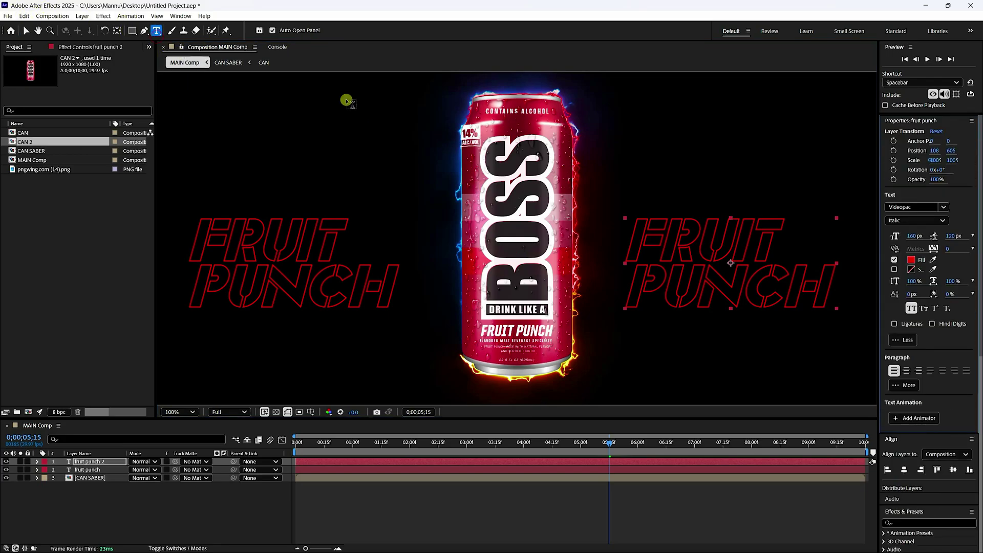
double_click(673, 248)
text(boss)
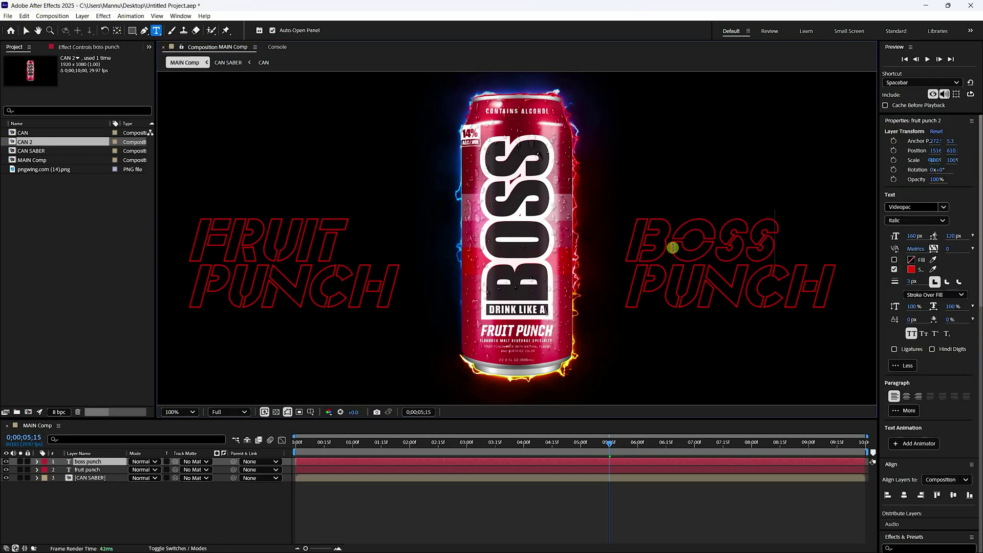
key(BackSpace)
key(BackSpace)
key(Delete)
key(Delete)
key(Delete)
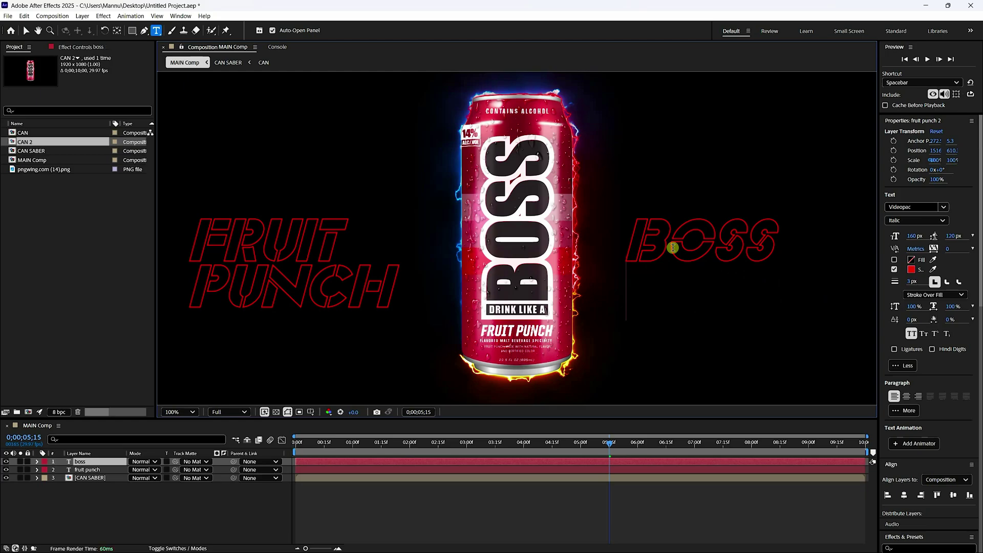
text(drink)
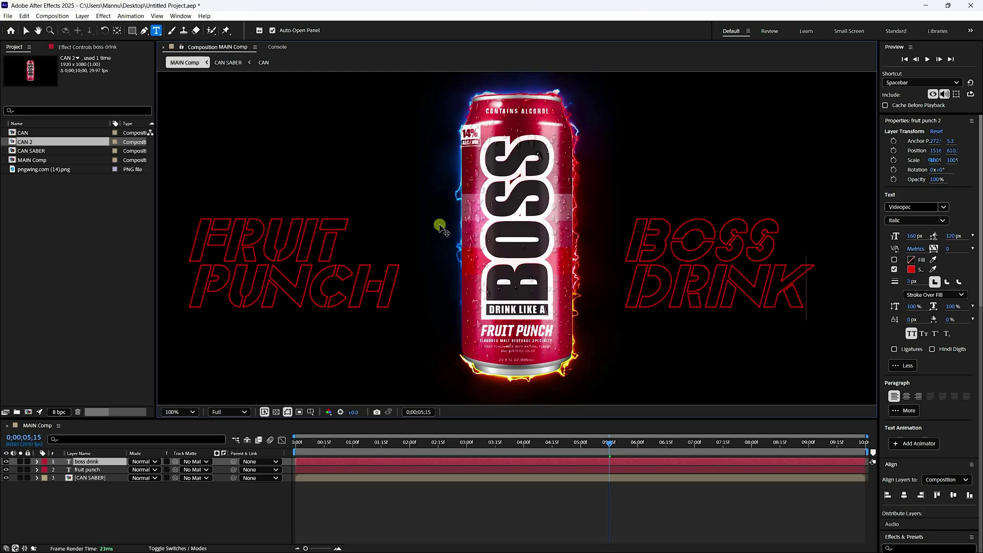
click(25, 31)
click(148, 505)
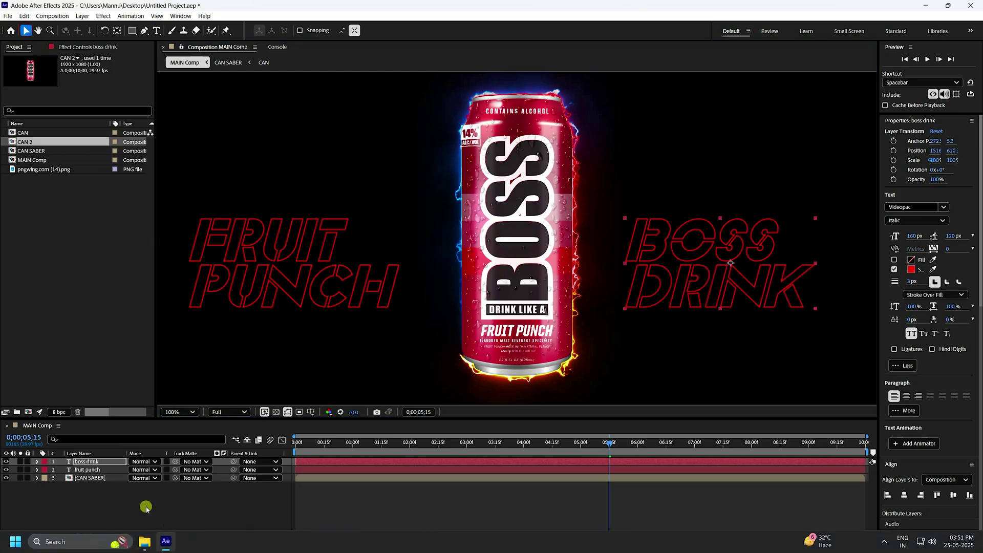
click(86, 462)
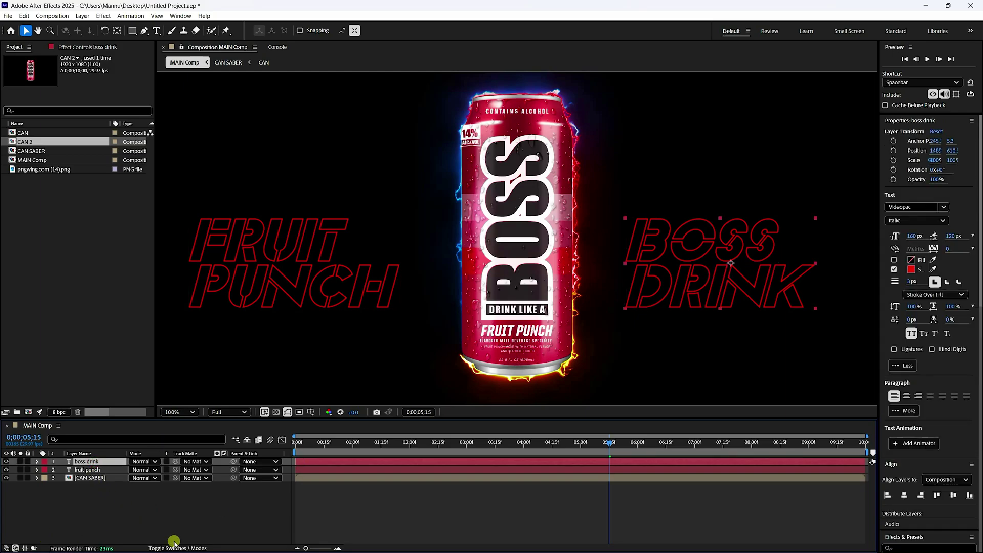
click(143, 525)
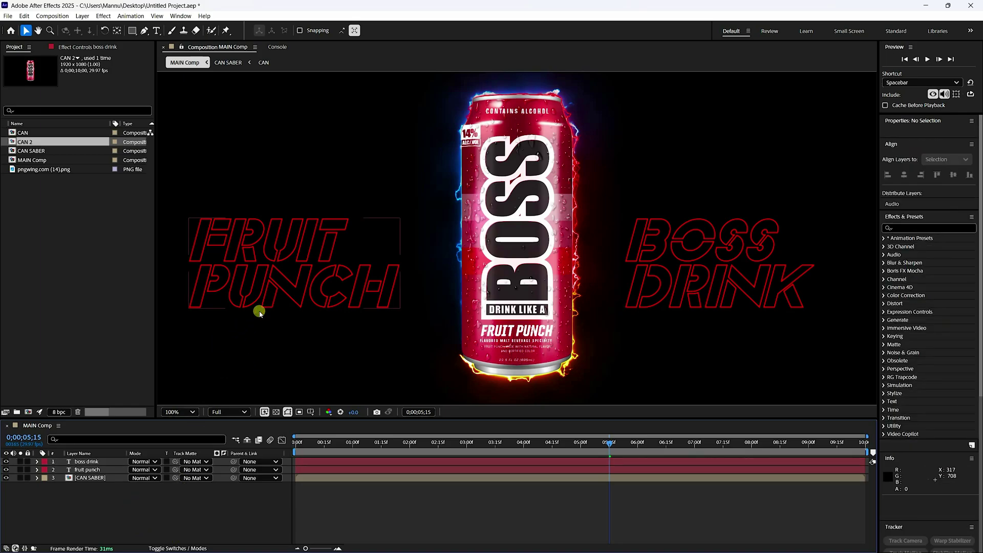
Step: Move the boss drink and fruit punch text layers down together to a Y position of about 629
key(comma)
key(comma)
key(comma)
key(comma)
key(period)
key(period)
key(period)
key(period)
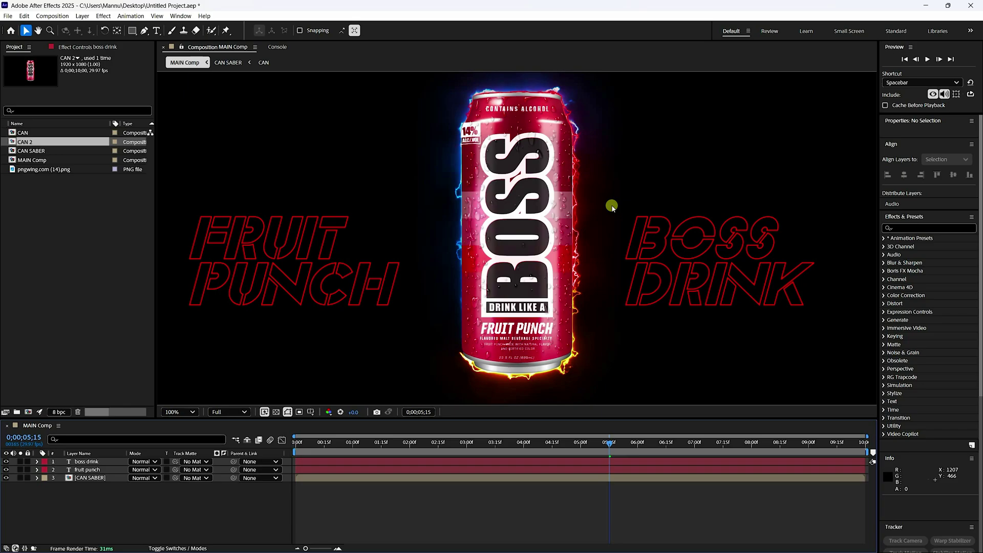
click(100, 462)
shift+click(104, 470)
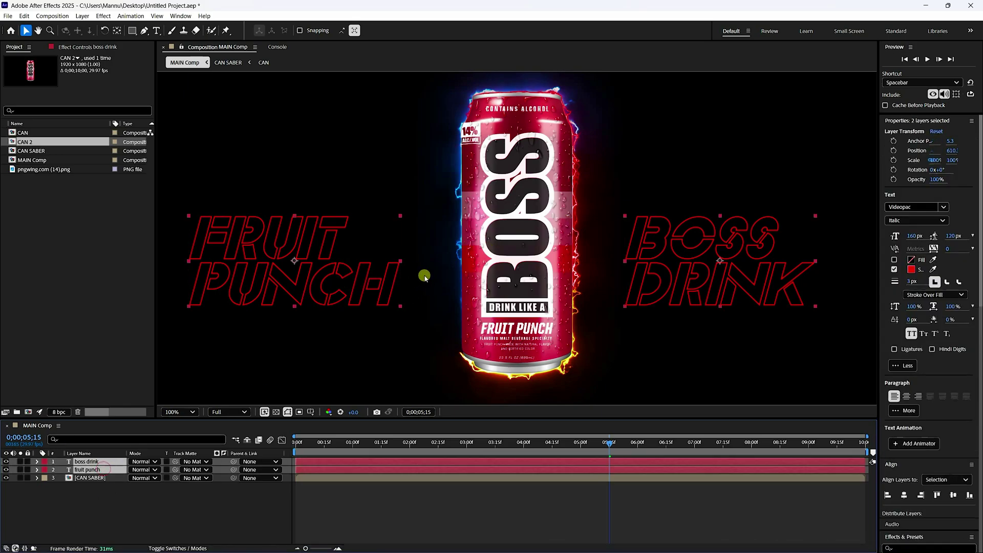
key(Down)
key(Down)
key(Down)
key(Down)
key(Down)
key(Down)
key(Down)
key(Down)
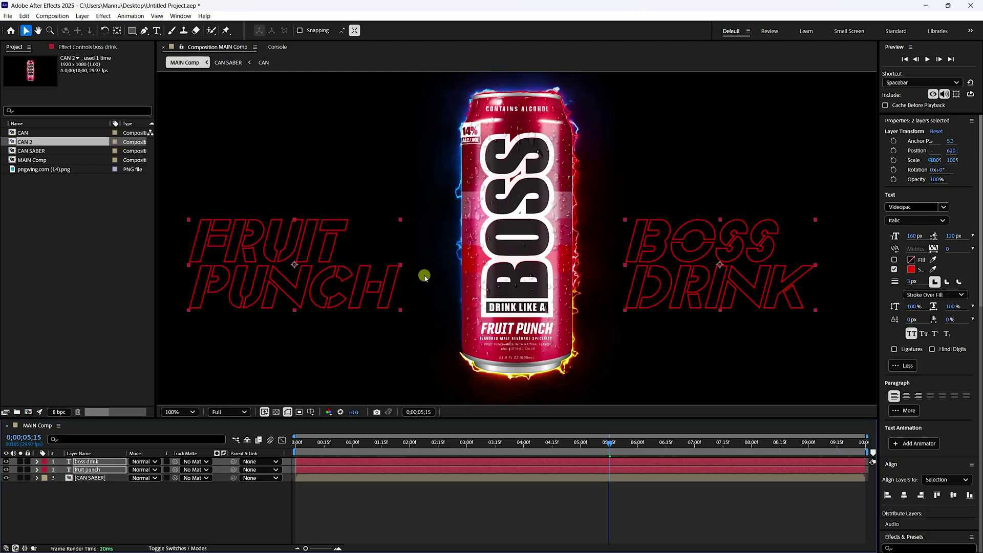
key(Down)
key(Down)
key(Down)
key(Down)
click(219, 499)
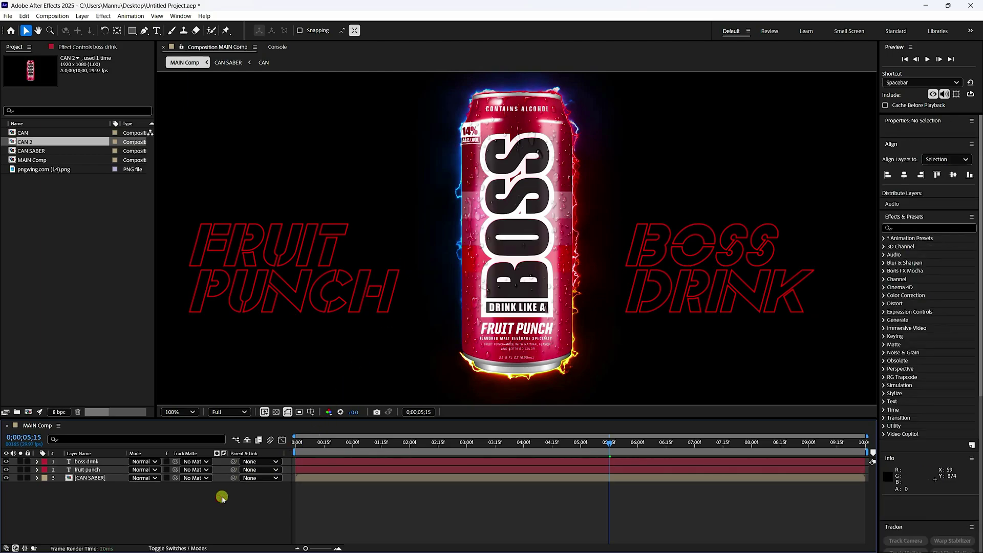
Step: Duplicate both text layers and place the two copies beneath the originals, directly above CAN SABER
scroll(330, 344, down, 3)
scroll(343, 341, up, 3)
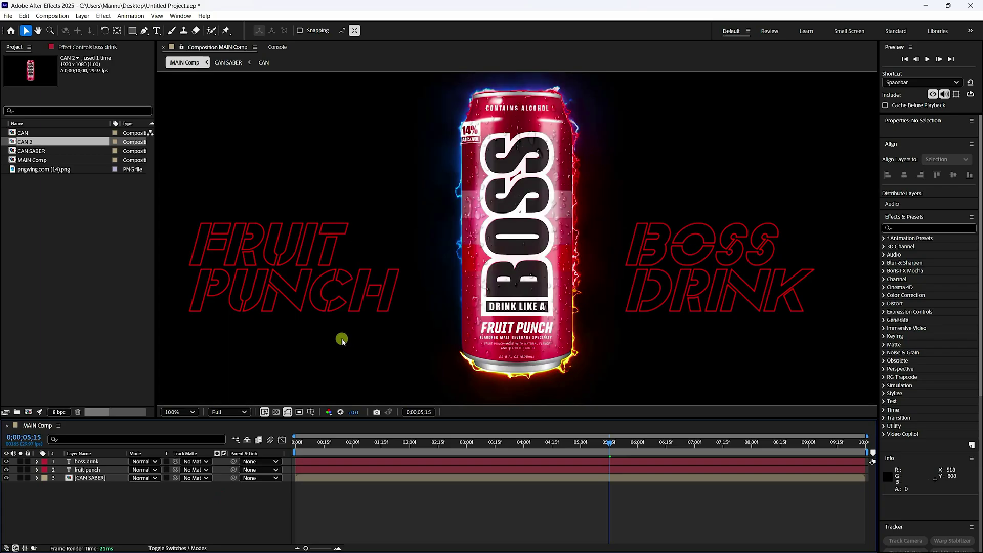
click(87, 470)
shift+click(91, 462)
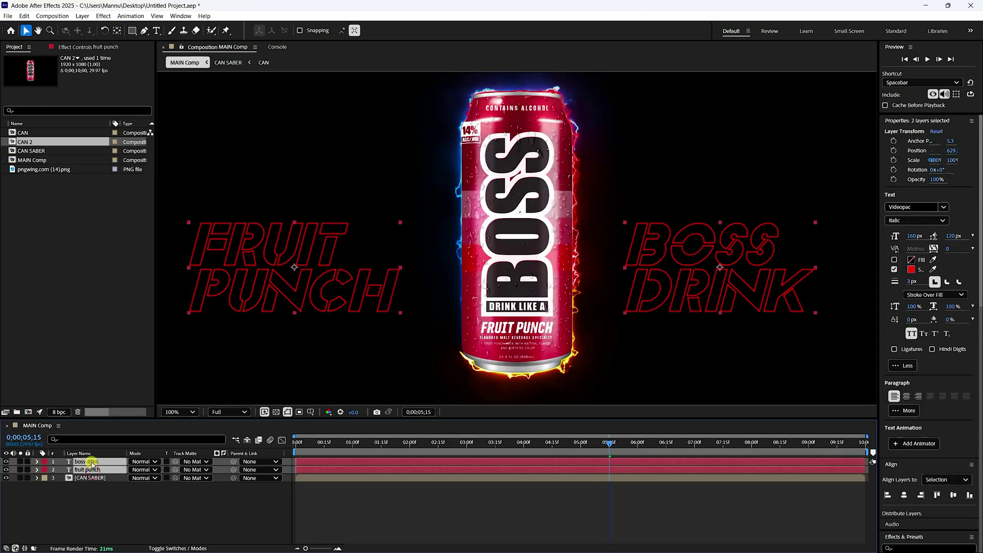
key(ctrl+d)
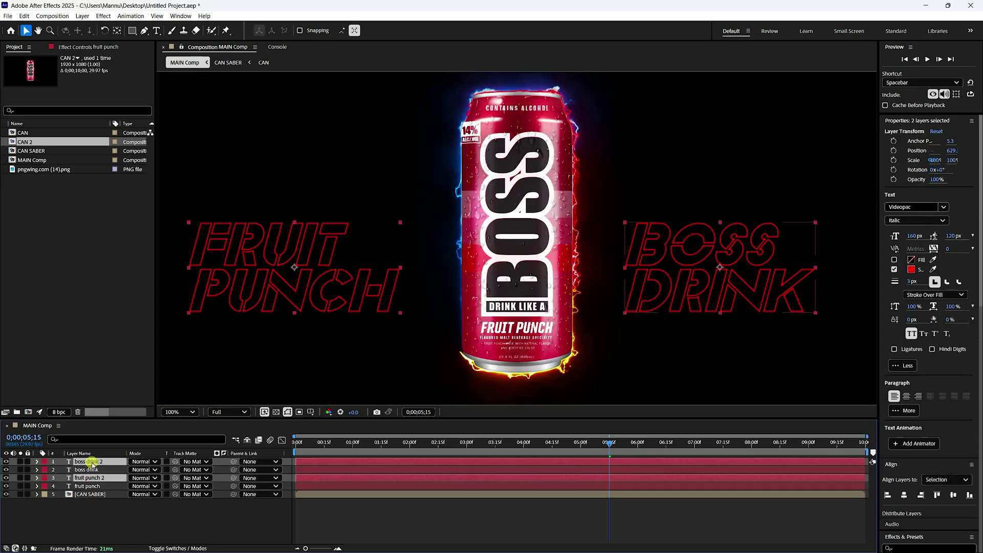
drag(96, 478, 105, 503)
click(106, 504)
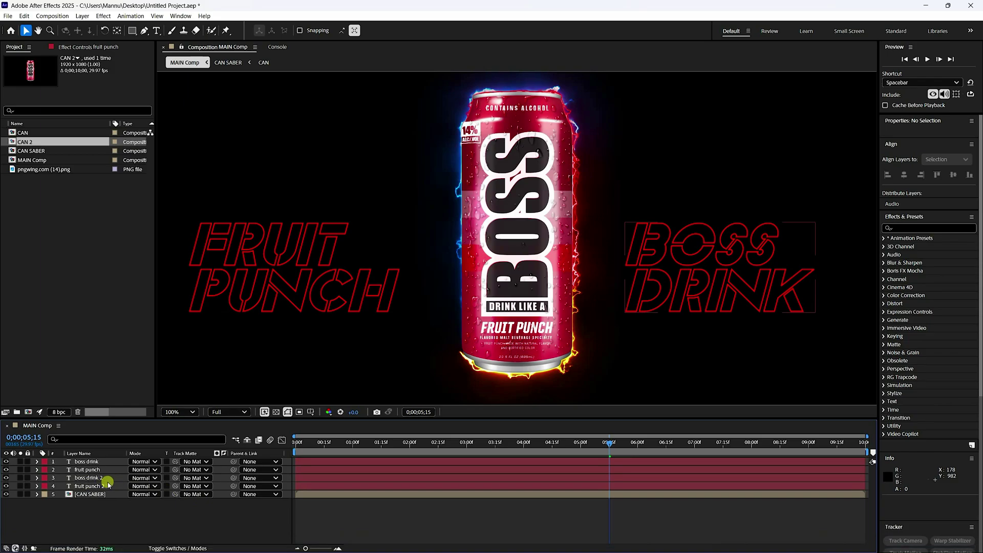
Step: Swap the boss drink 2 layer's stroke for a fill and set the fill color to white, FFFFFF
click(105, 481)
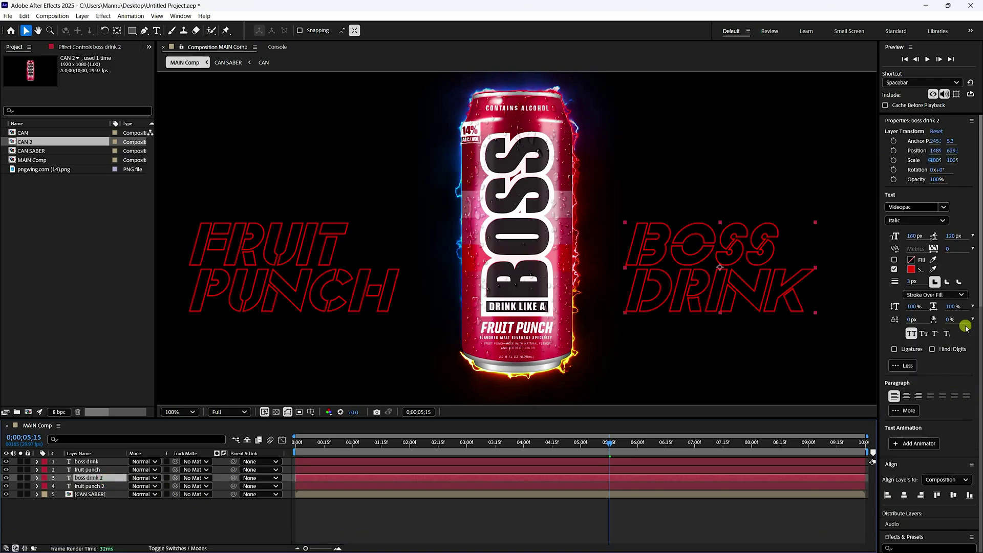
scroll(966, 328, down, 10)
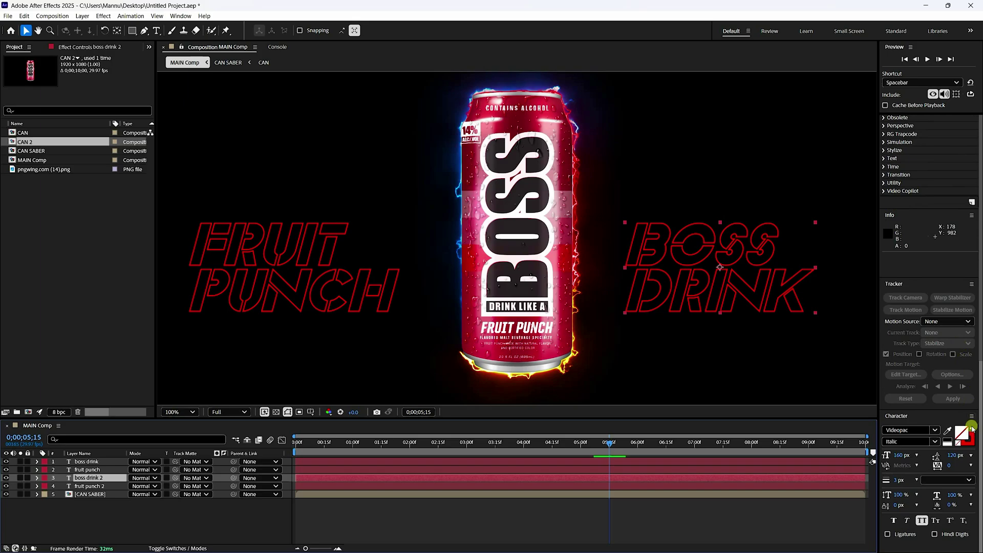
click(972, 427)
click(965, 429)
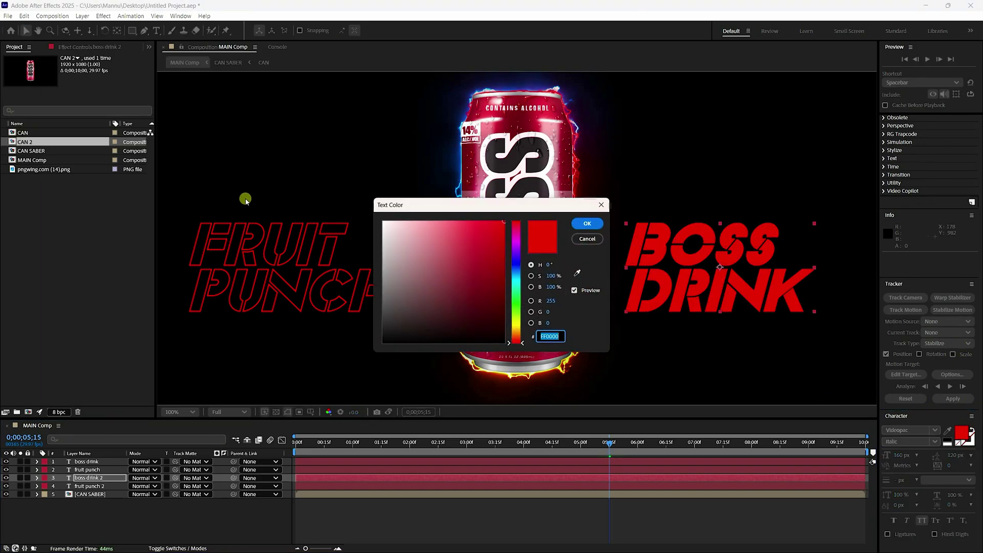
drag(391, 229, 329, 207)
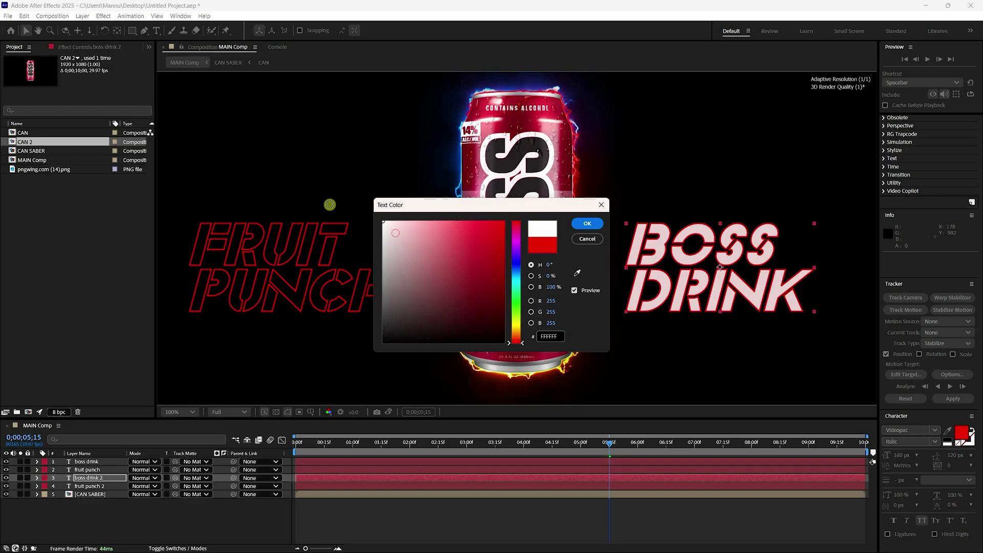
click(590, 224)
Step: Swap the fruit punch 2 layer's stroke for a fill and set the fill color to white, FFFFFF
click(90, 486)
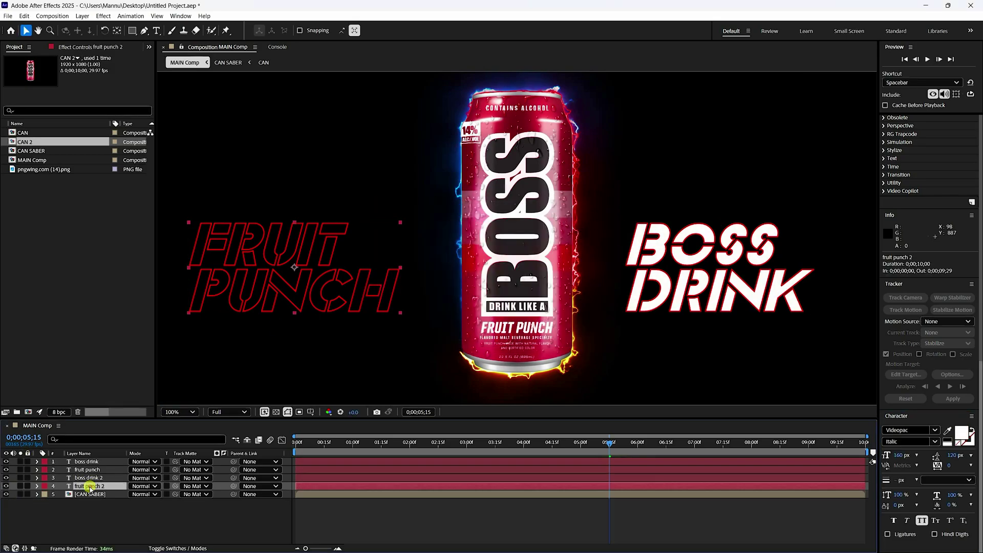
click(972, 431)
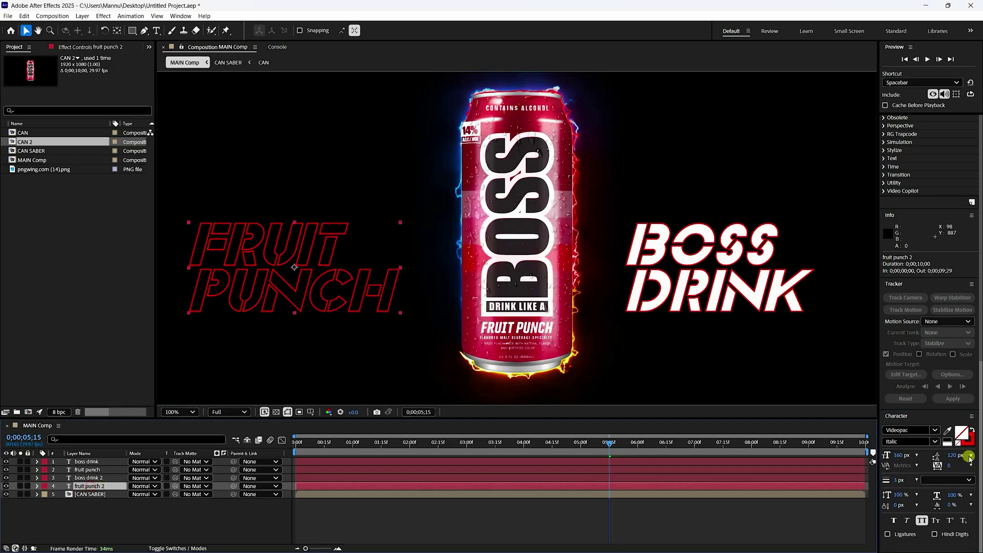
click(972, 431)
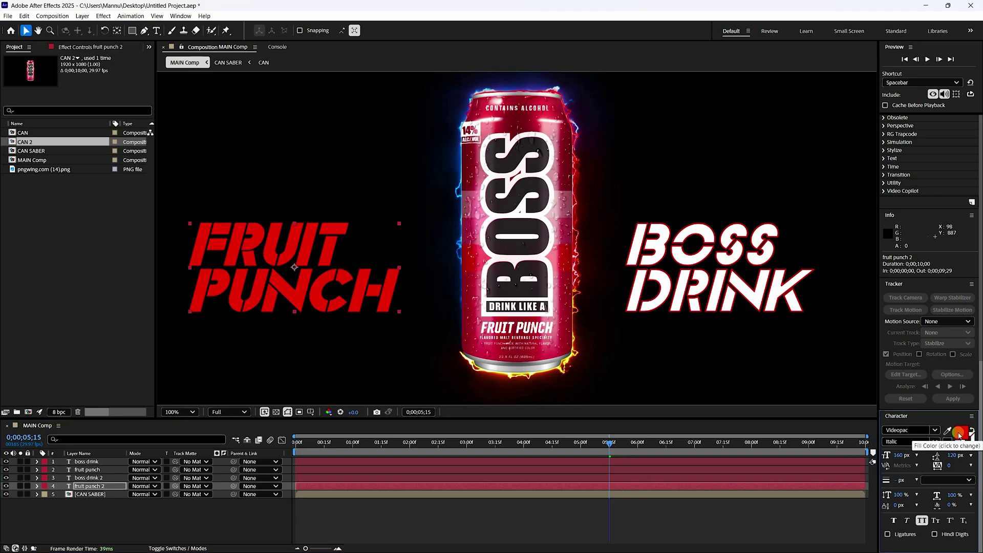
click(961, 432)
drag(390, 237, 318, 193)
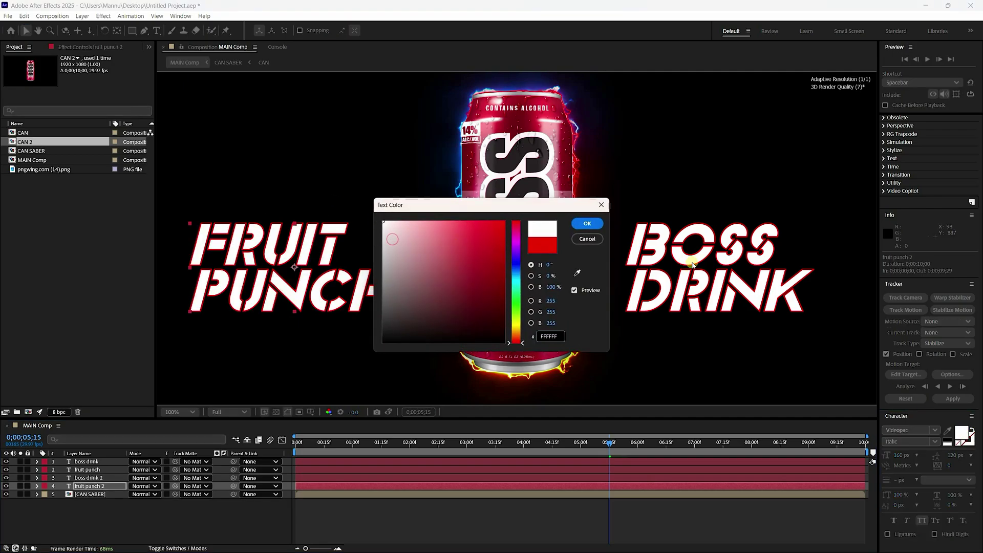
click(588, 224)
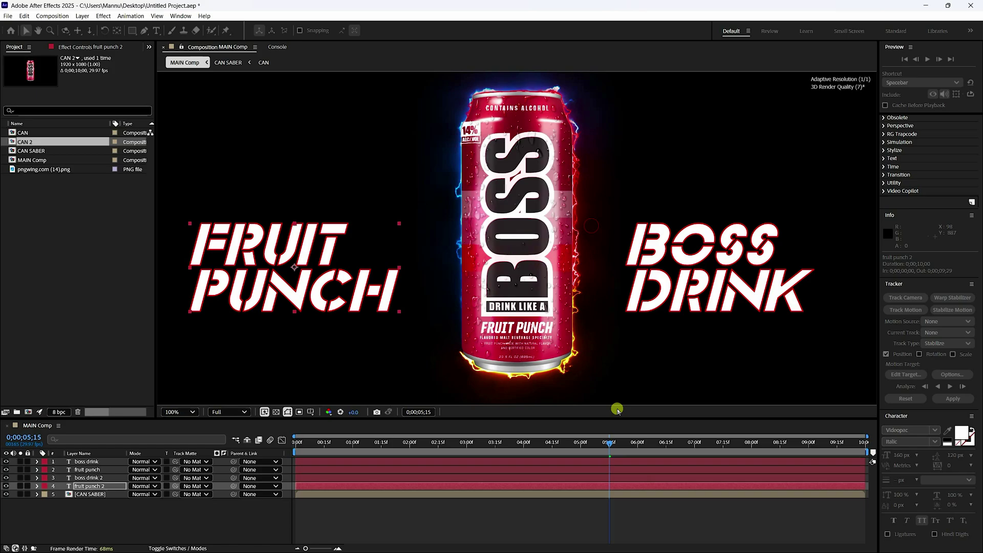
Step: At the start of the composition, add an Opacity text animator to boss drink 2 and set it to 0%
click(904, 60)
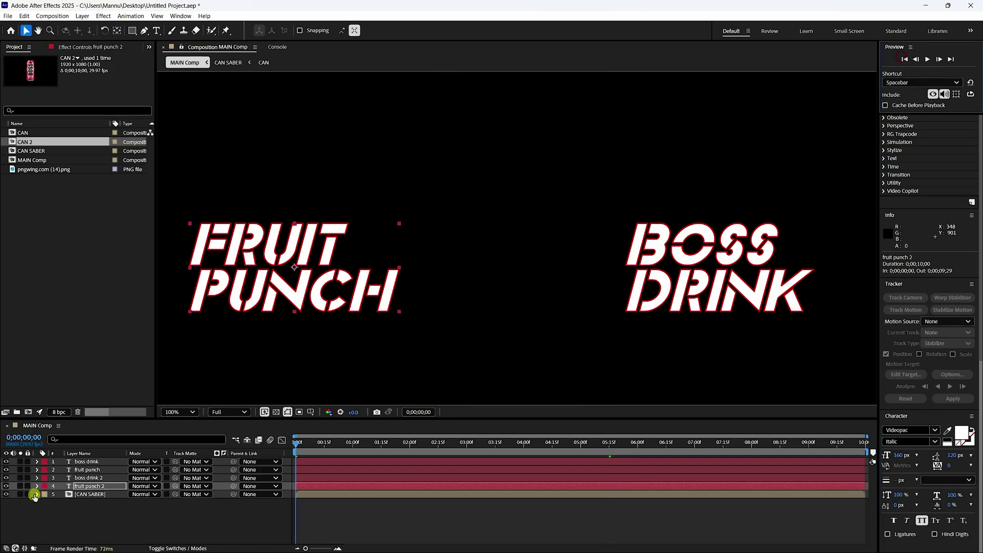
click(100, 508)
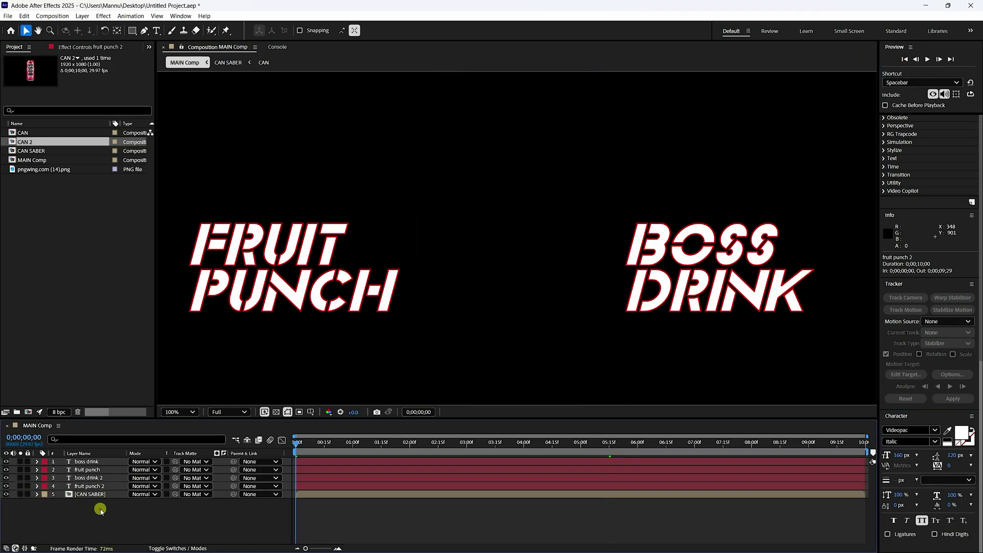
drag(45, 496, 43, 487)
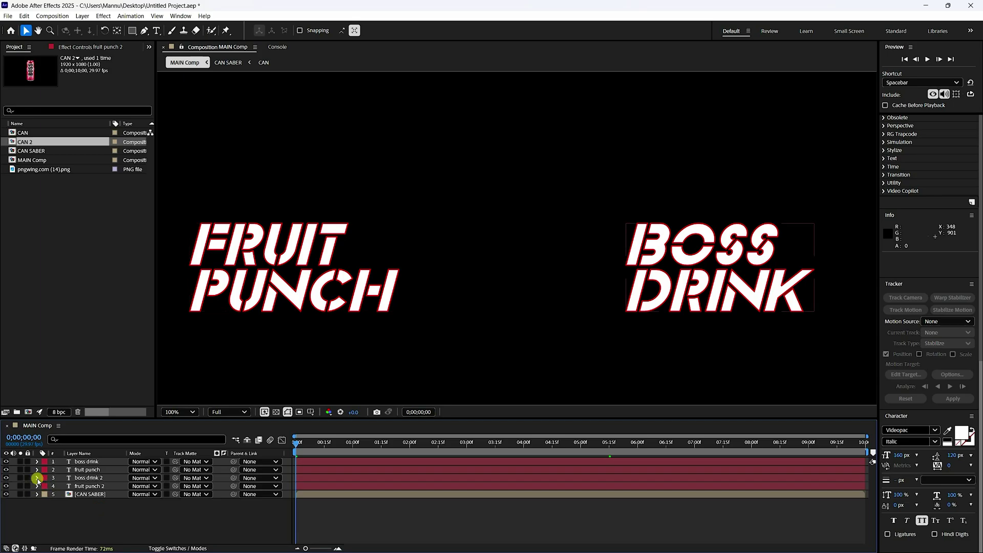
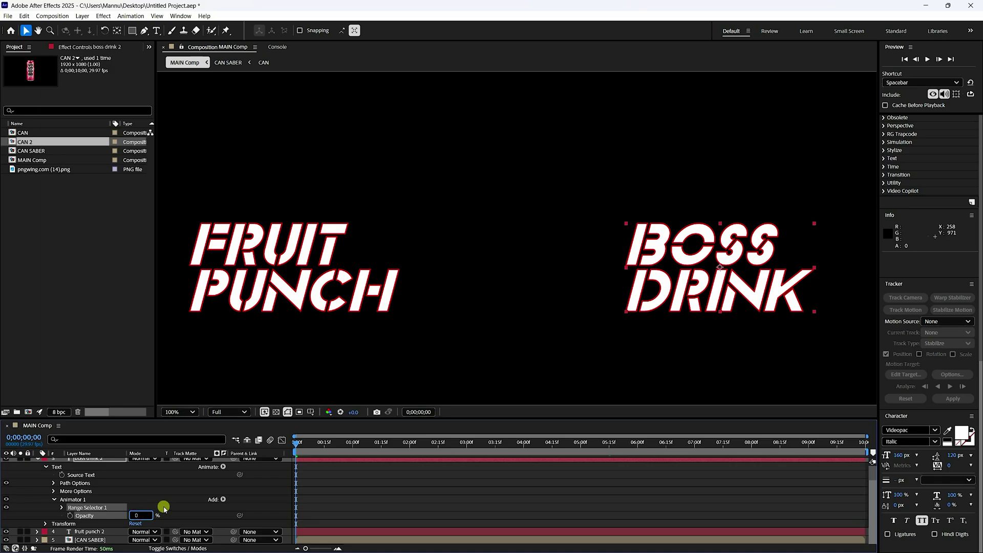
key(Return)
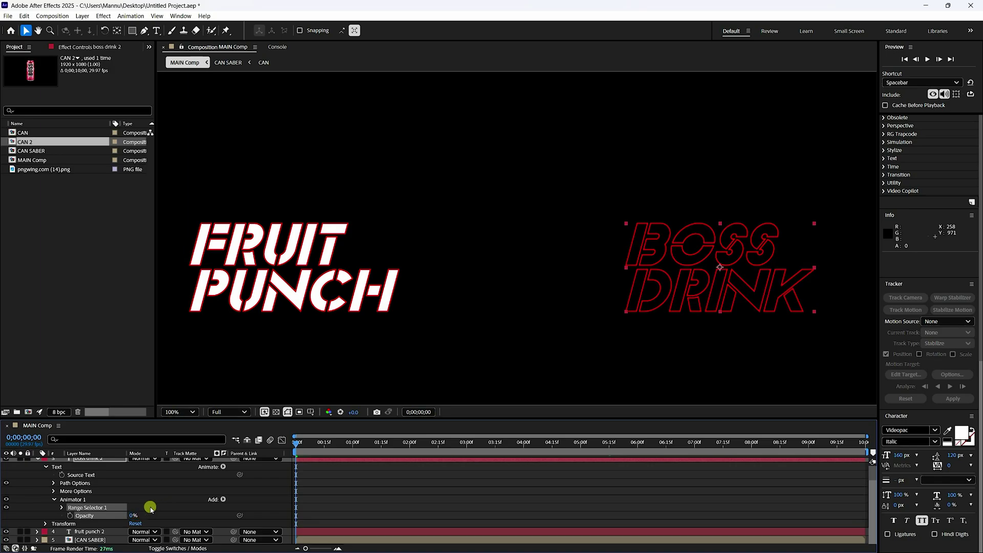
Step: Set Range Selector 1 of the boss drink 2 animator to Start 45% and End 0%
click(61, 509)
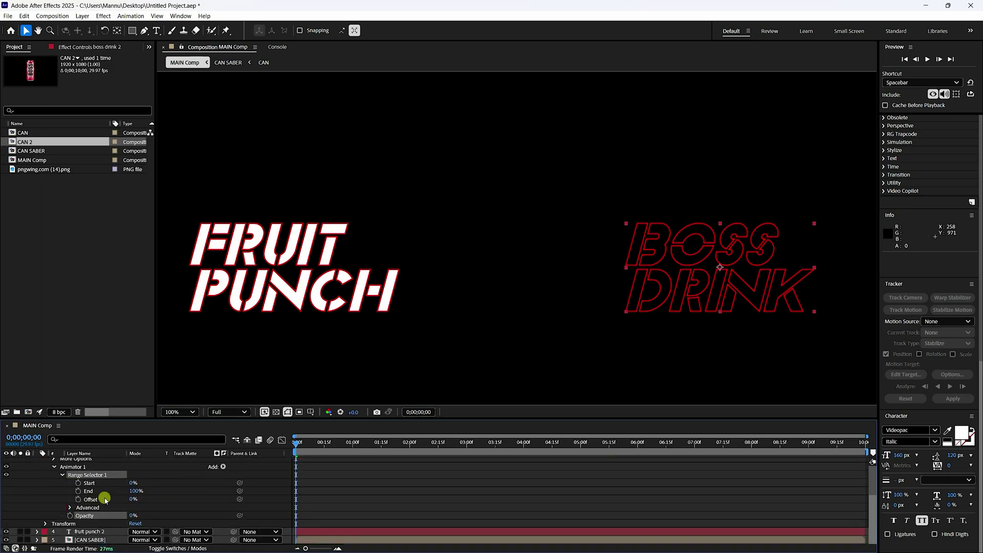
click(132, 484)
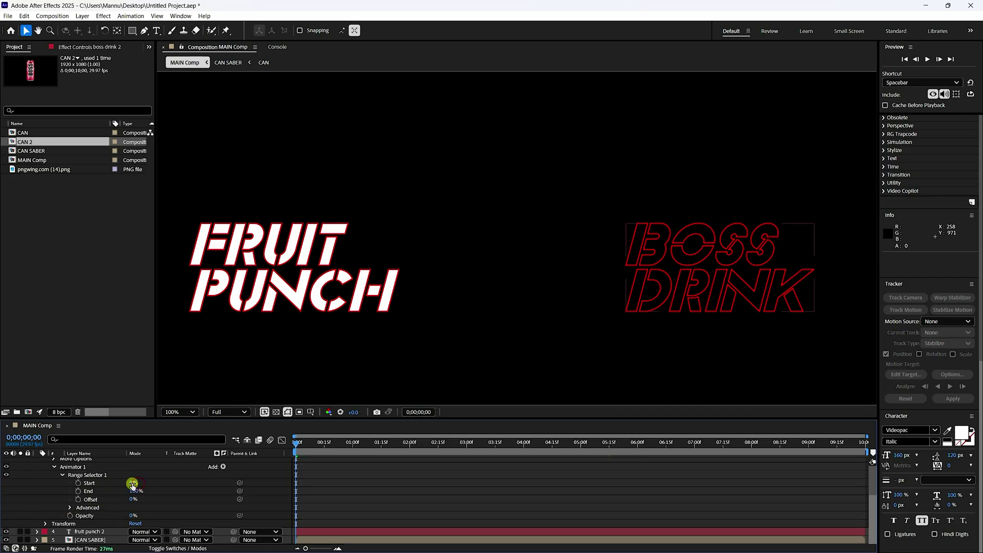
click(133, 484)
text(45)
key(Return)
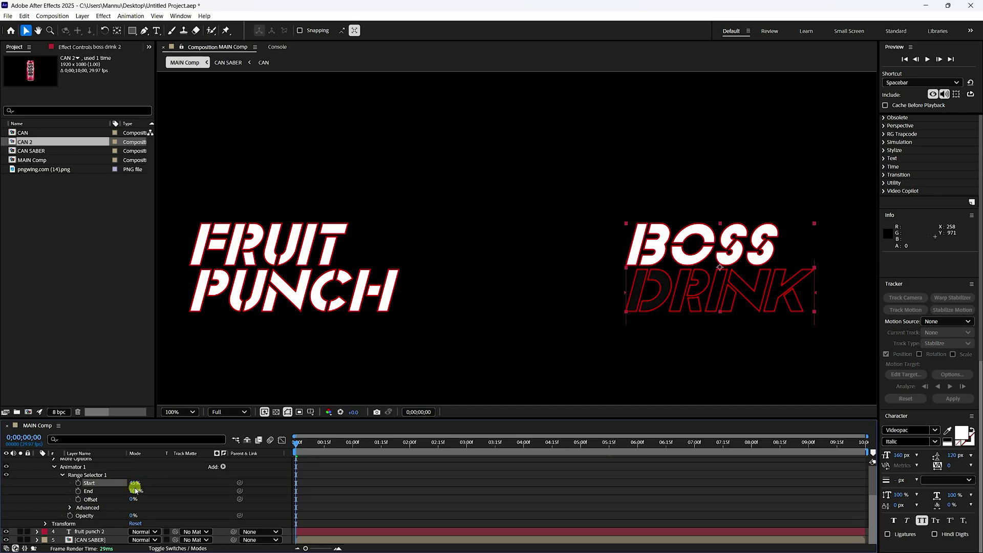
click(135, 489)
text(0)
key(Return)
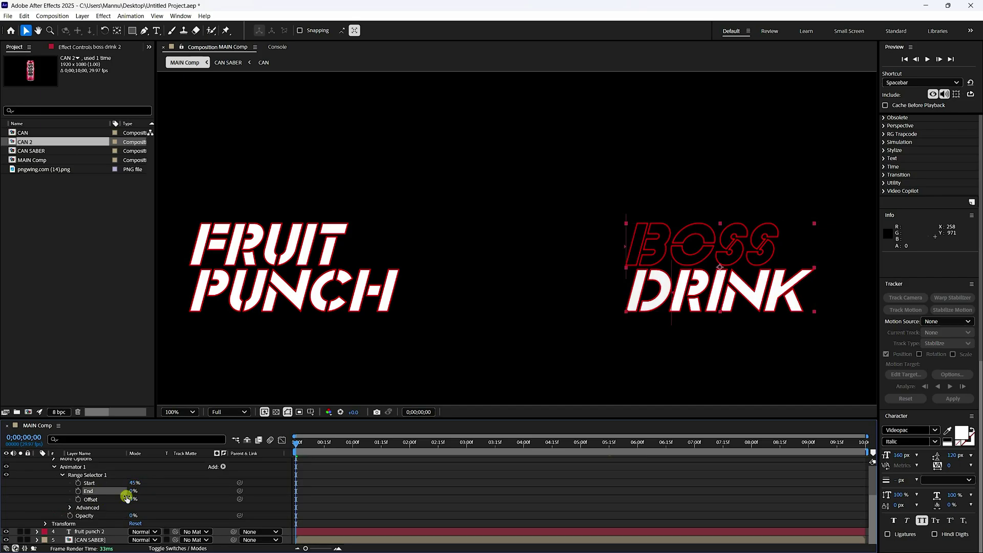
Step: Turn on Randomize Order in the advanced options of the boss drink 2 layer's Range Selector 1
click(69, 507)
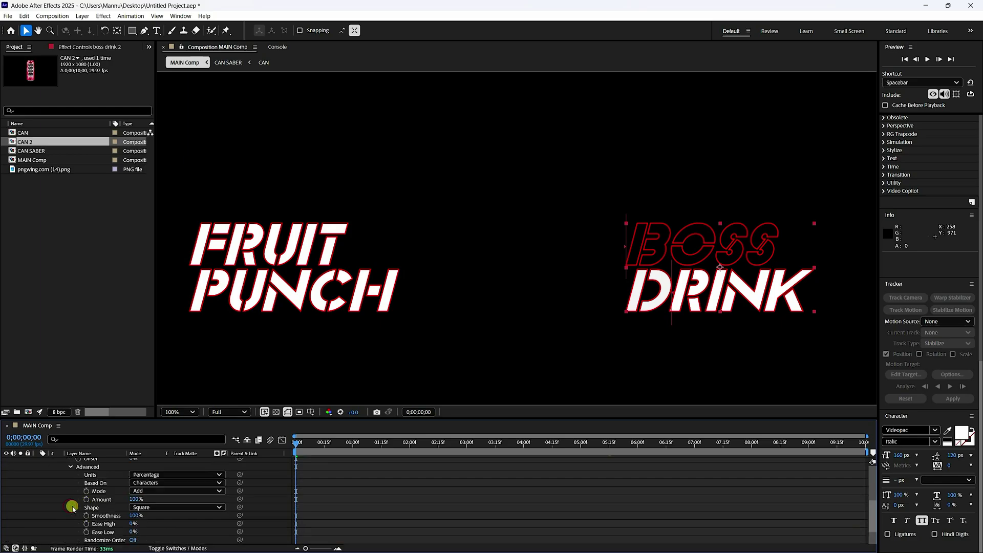
scroll(89, 514, down, 1)
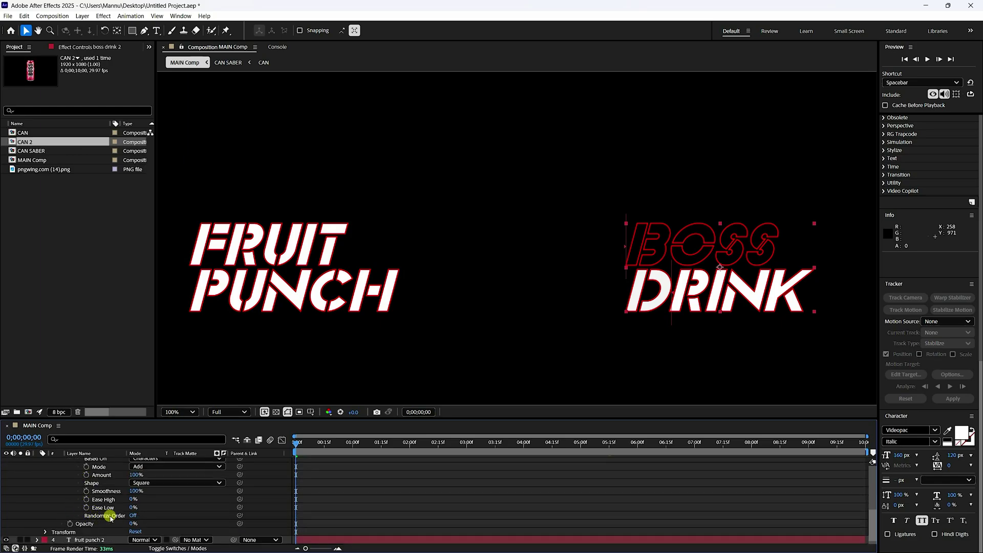
click(132, 515)
scroll(123, 514, down, 1)
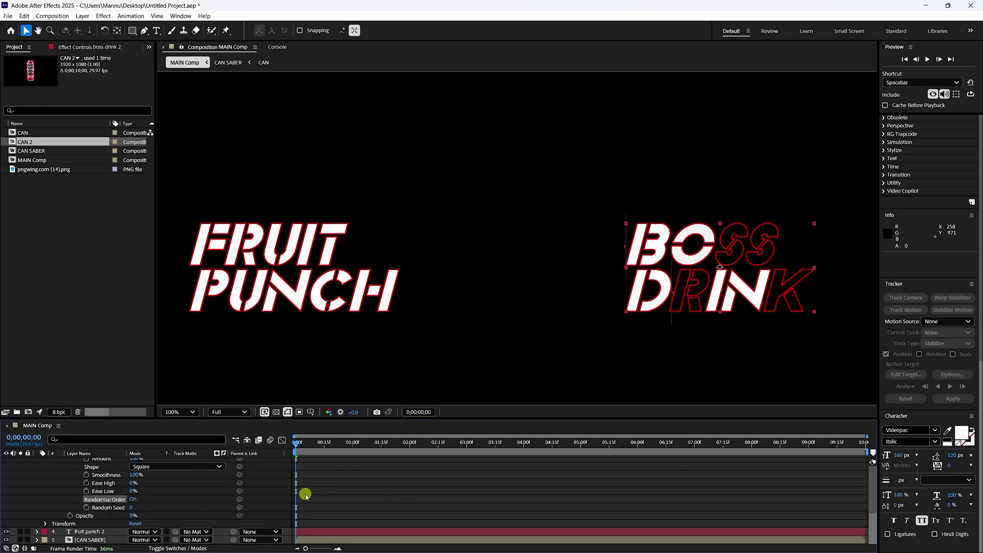
Step: Add the expression time*100 to the Random Seed of the boss drink 2 animator and preview the flickering letters
alt+click(86, 508)
text(tim)
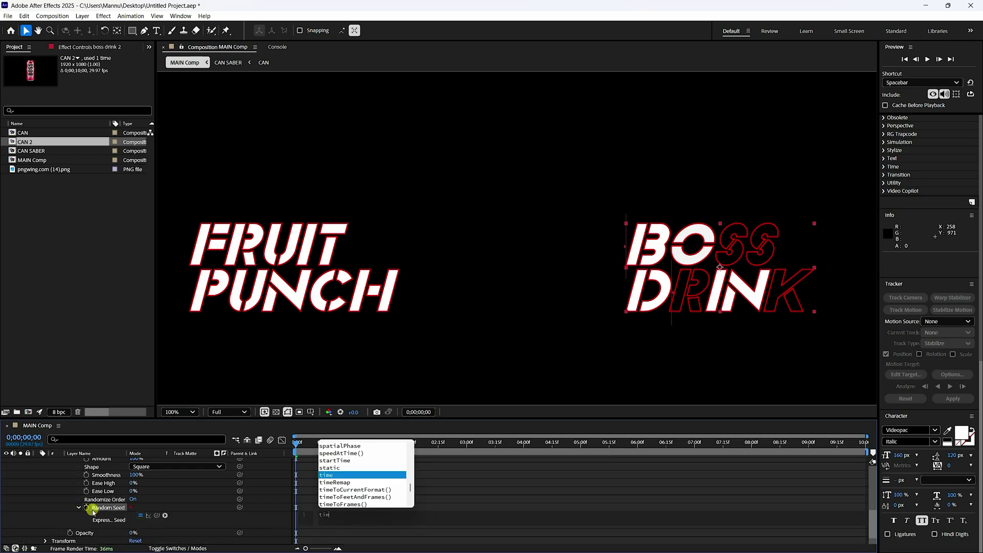
text(e*100)
key(KP_Enter)
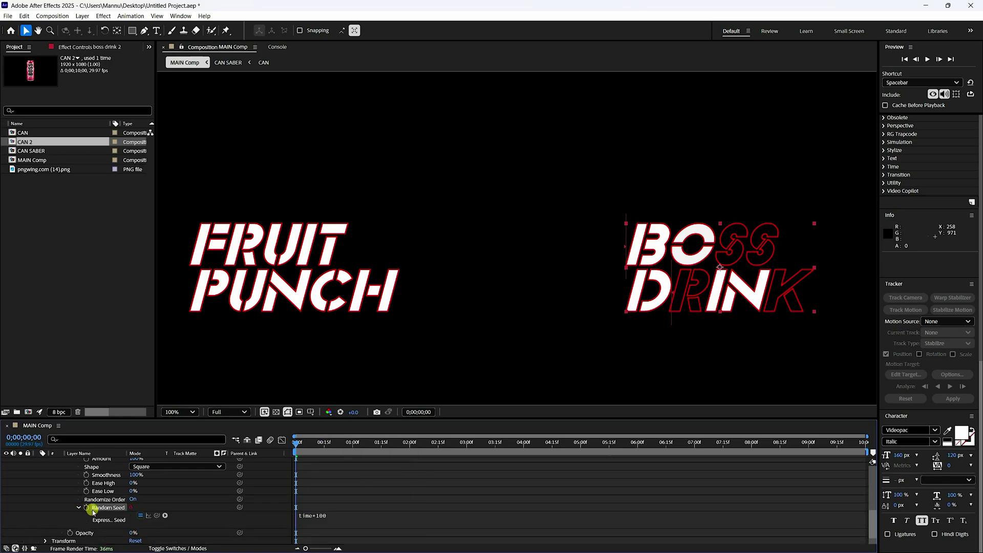
key(space)
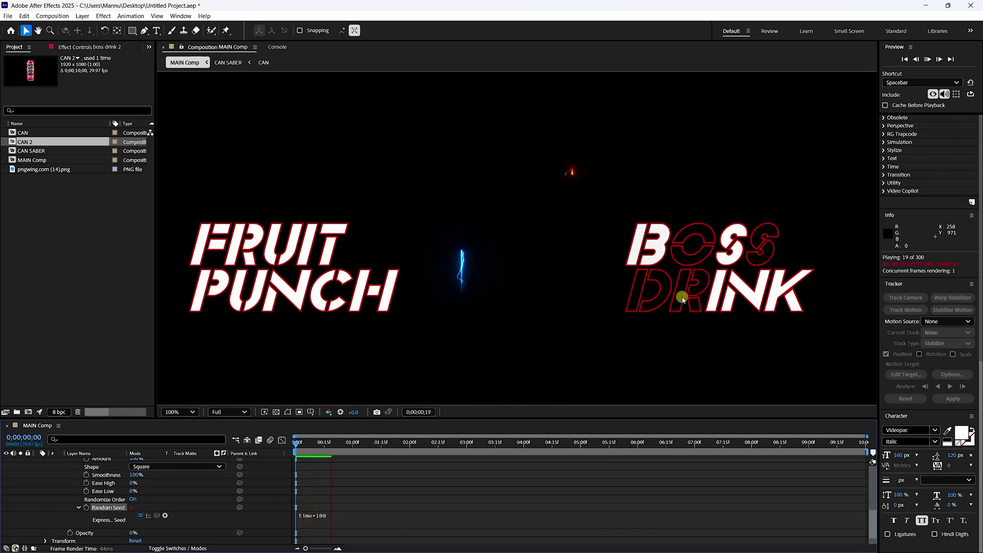
key(space)
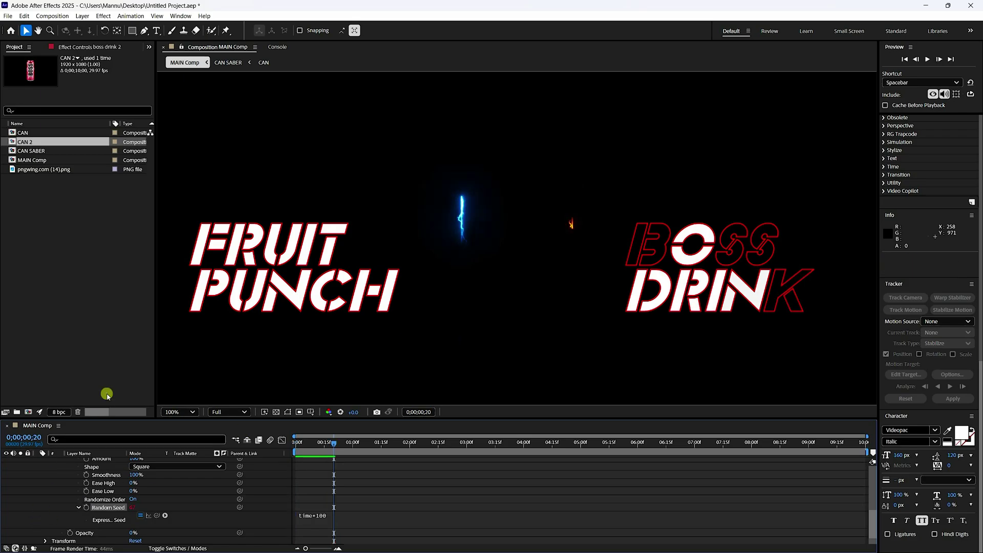
Step: Collapse the boss drink 2 layer, add an Opacity text animator to fruit punch 2 and set it to 0%
scroll(45, 483, up, 5)
scroll(41, 485, up, 1)
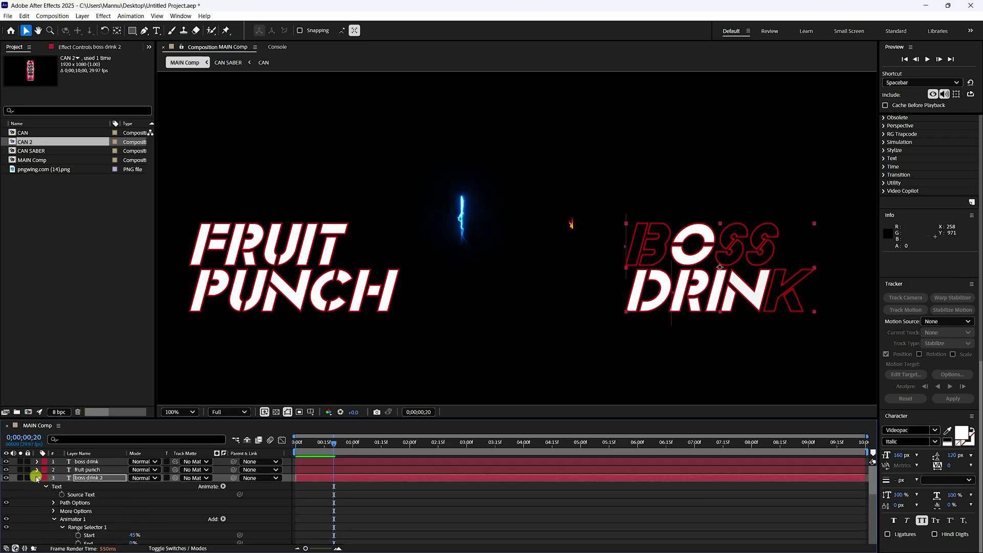
click(36, 477)
click(36, 487)
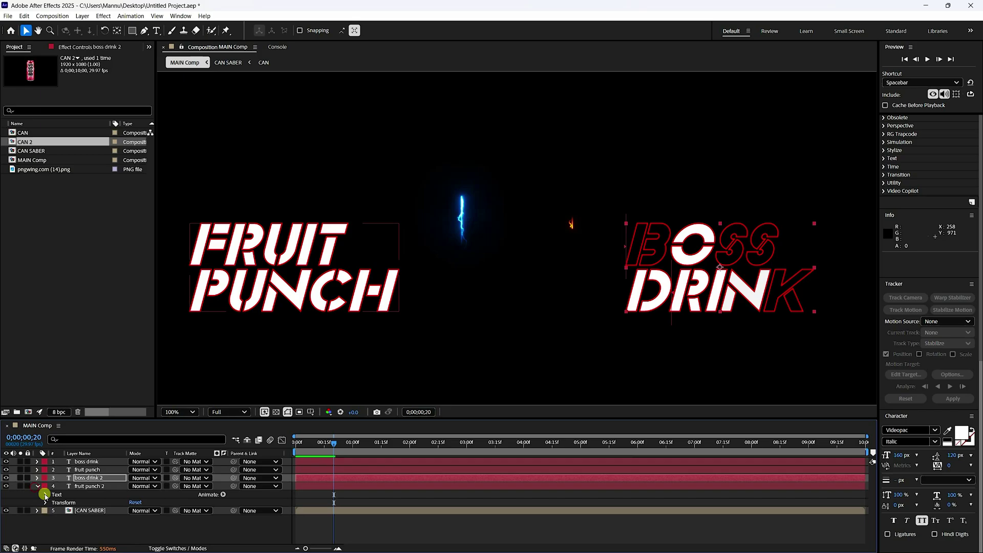
click(223, 495)
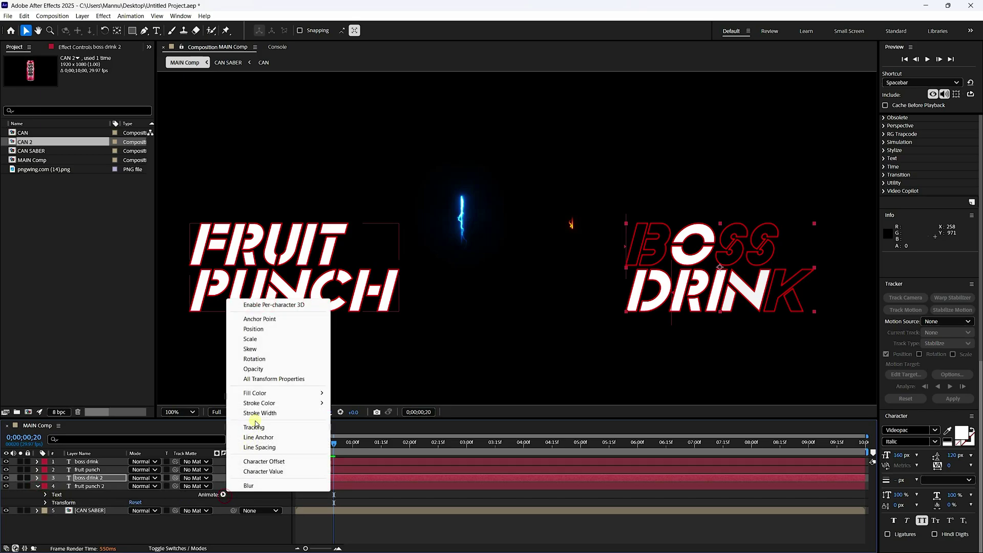
click(255, 368)
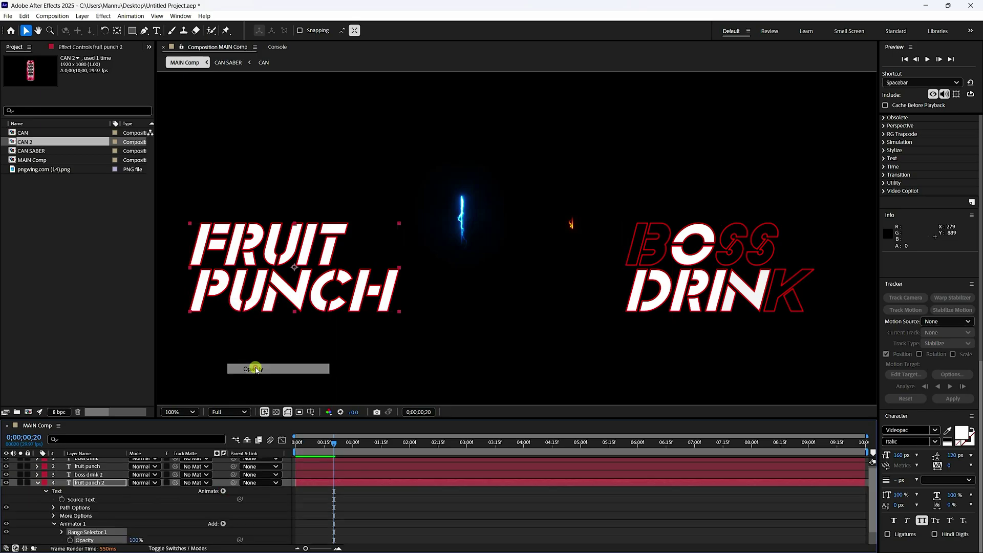
scroll(149, 524, down, 1)
click(136, 524)
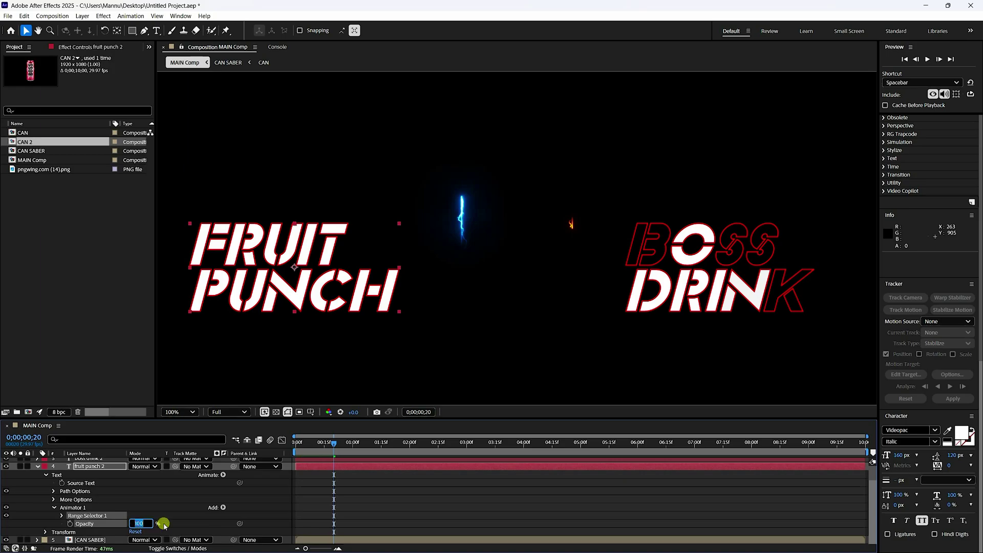
text(0)
key(Return)
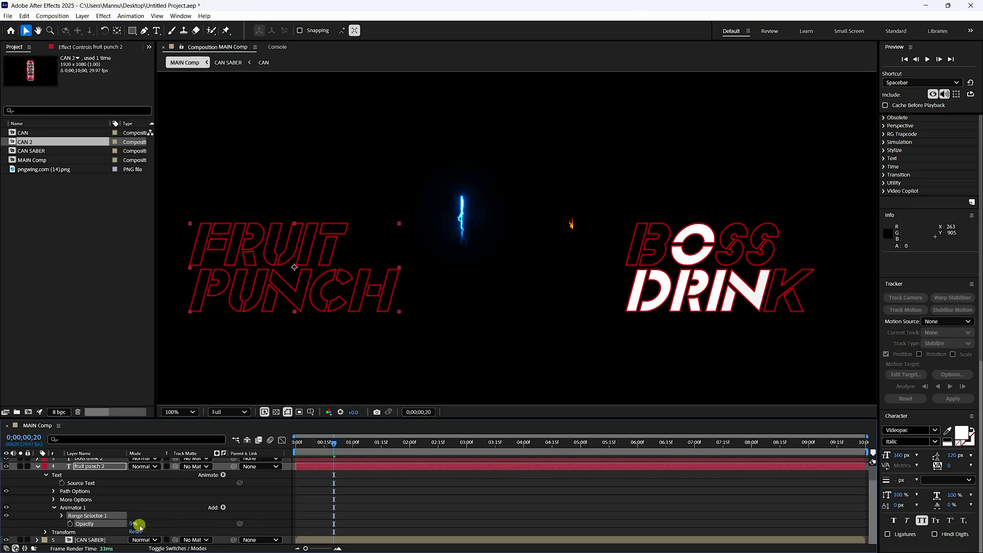
Step: Set Range Selector 1 of the fruit punch 2 animator to Start 45% and End 0%
click(62, 516)
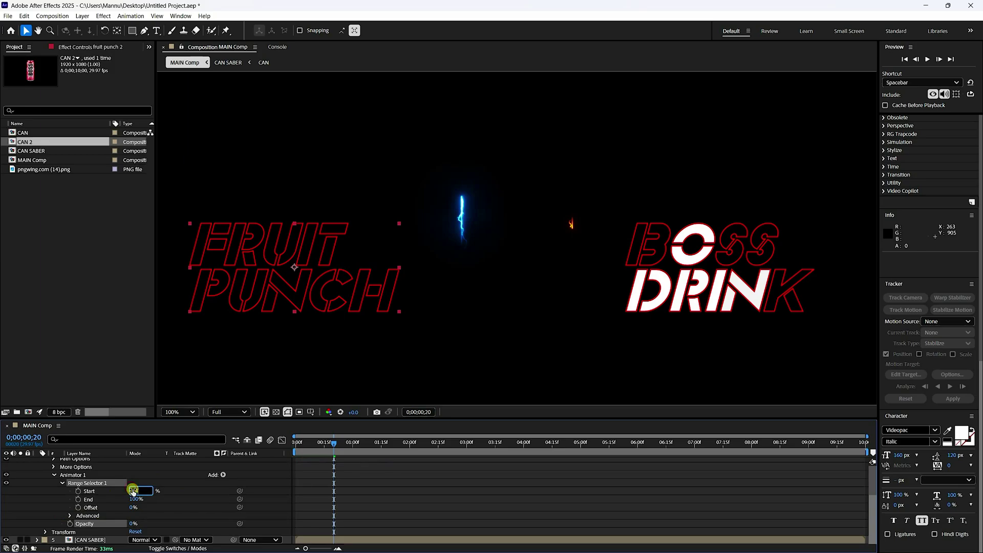
key(Return)
click(134, 499)
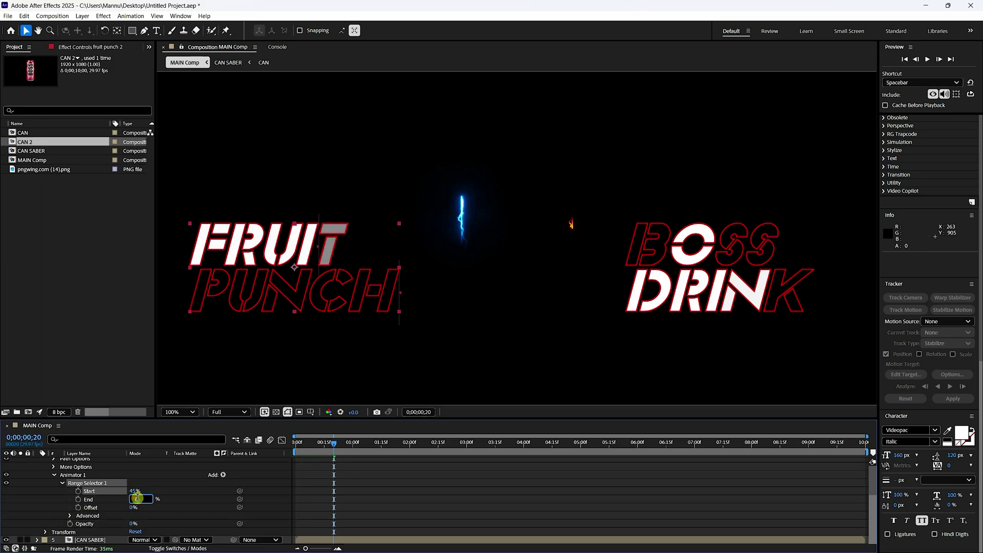
text(0)
key(Return)
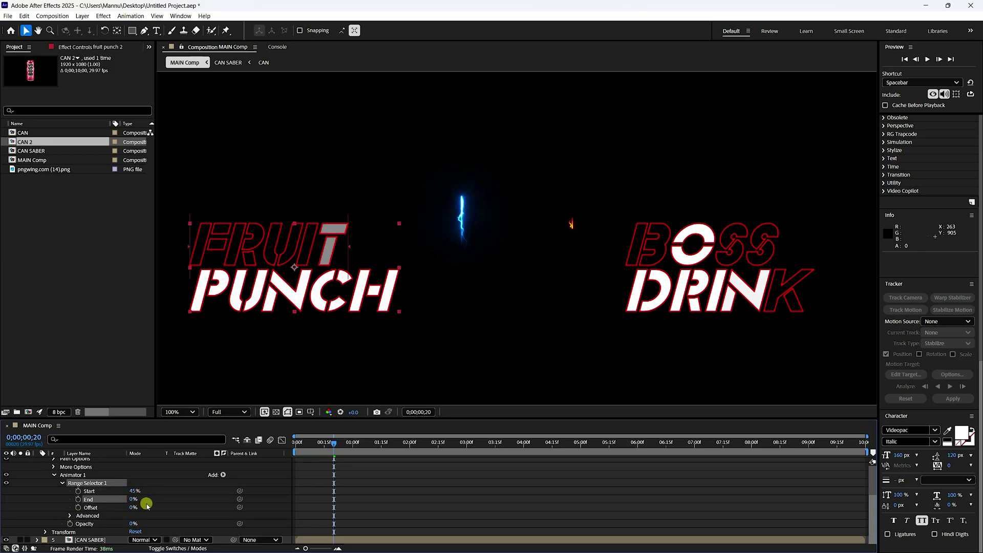
Step: Turn on Randomize Order in the advanced options of the fruit punch 2 layer's Range Selector 1
click(68, 515)
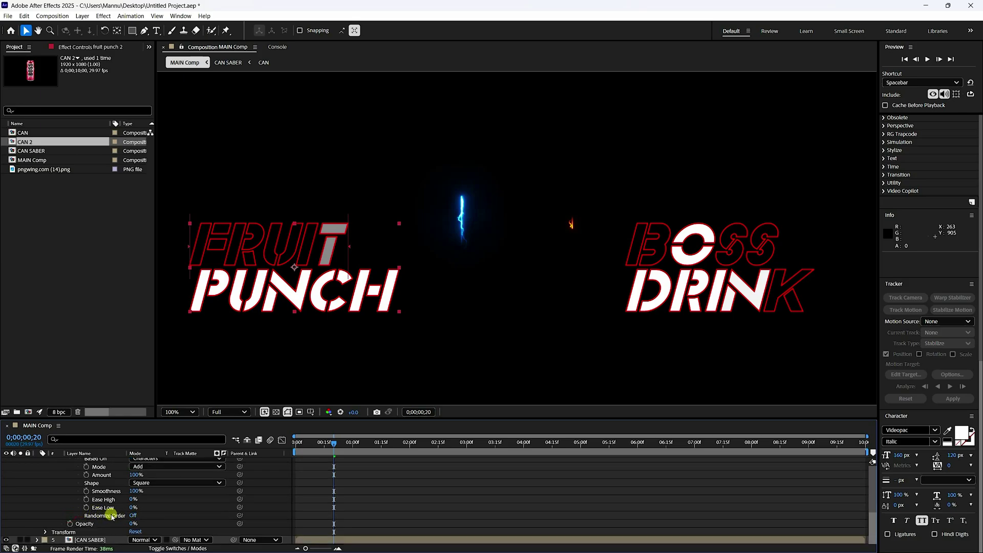
click(134, 516)
click(133, 515)
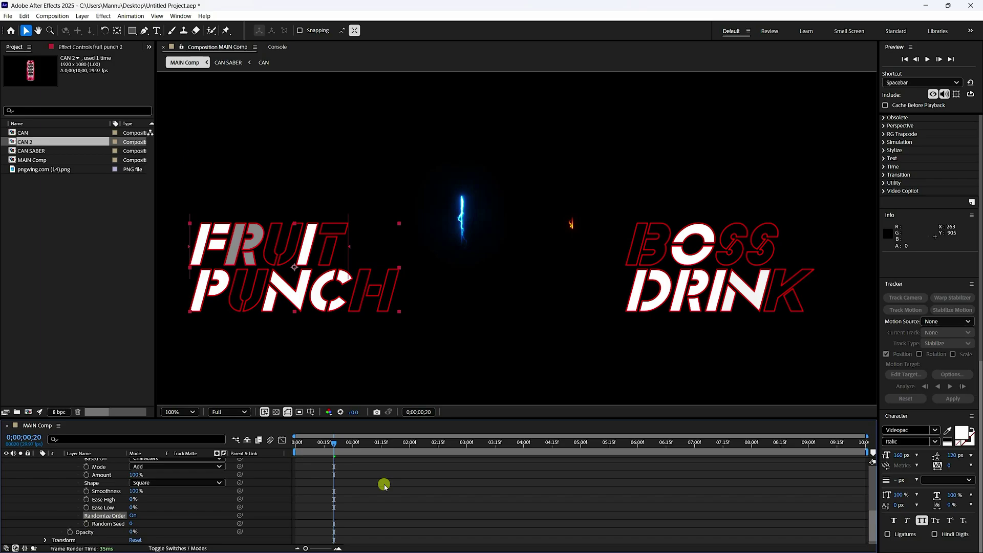
Step: At the start of the composition, add the expression time*100 to the fruit punch 2 animator's Random Seed and preview it
drag(330, 443, 252, 455)
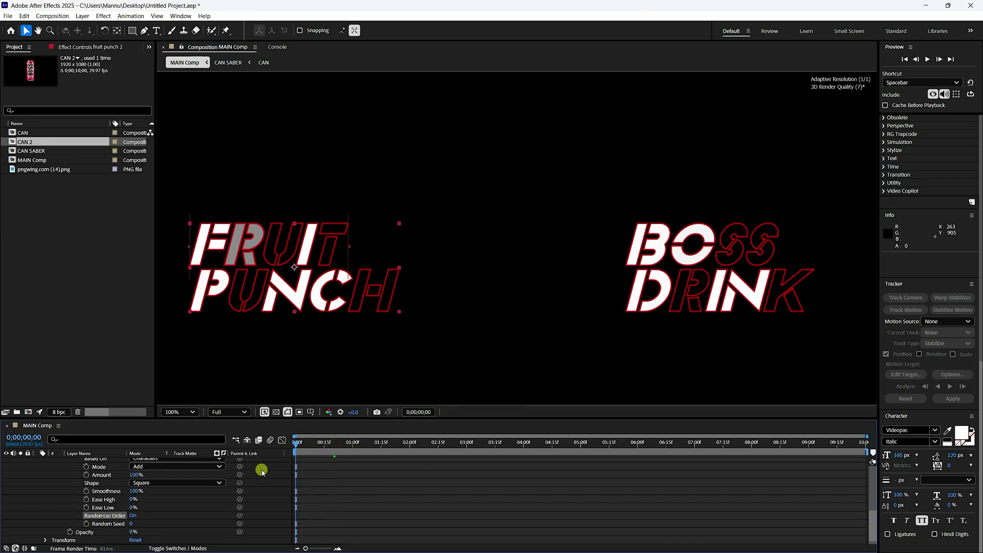
alt+click(86, 524)
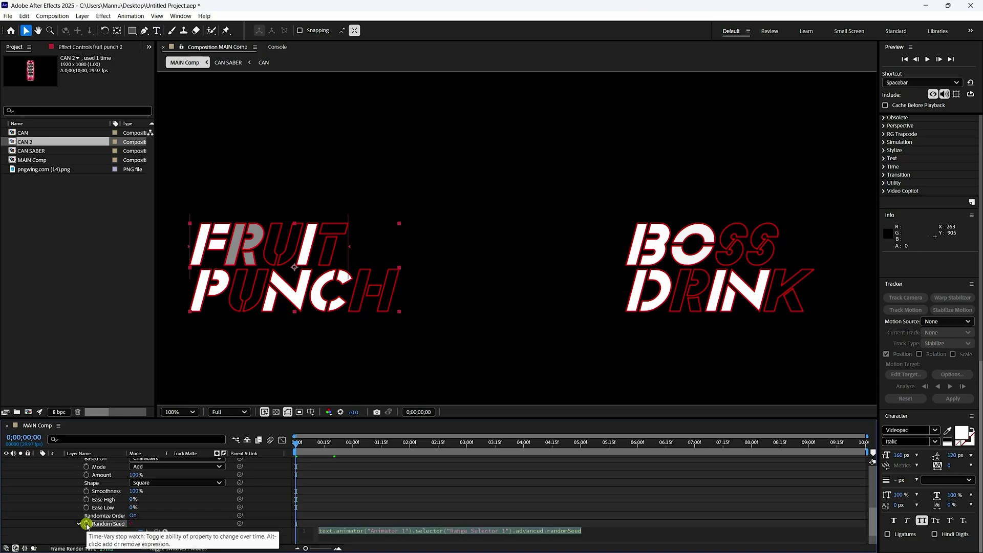
text(time)
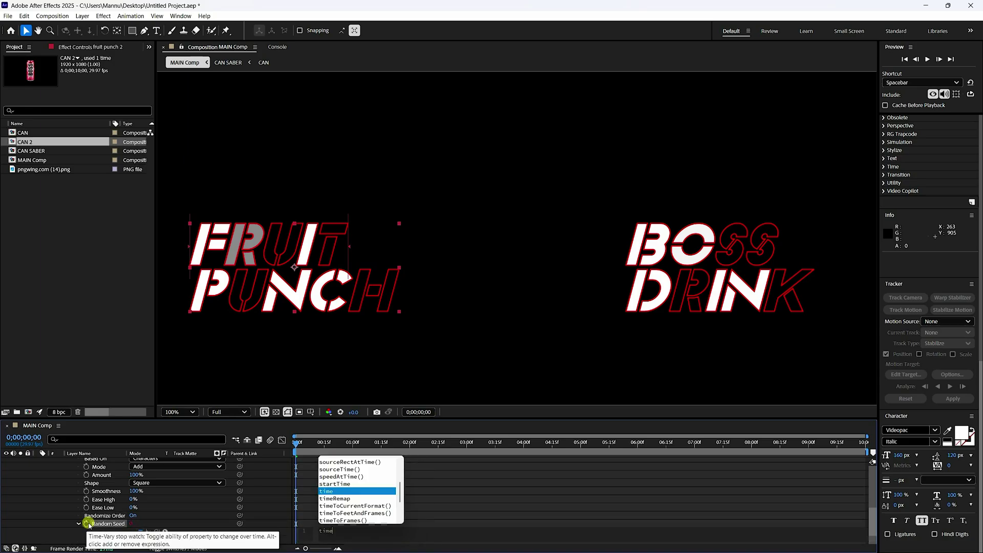
text(*100)
key(KP_Enter)
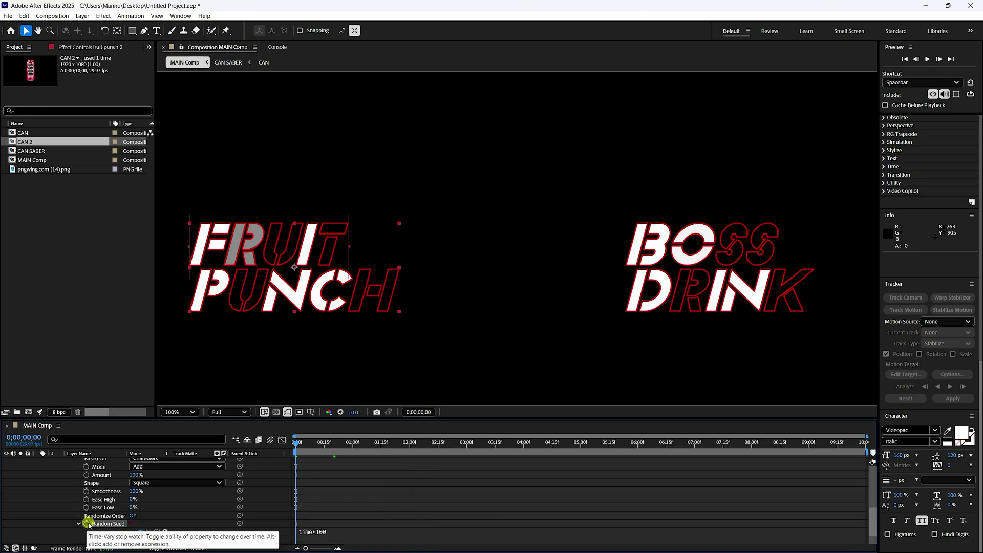
key(space)
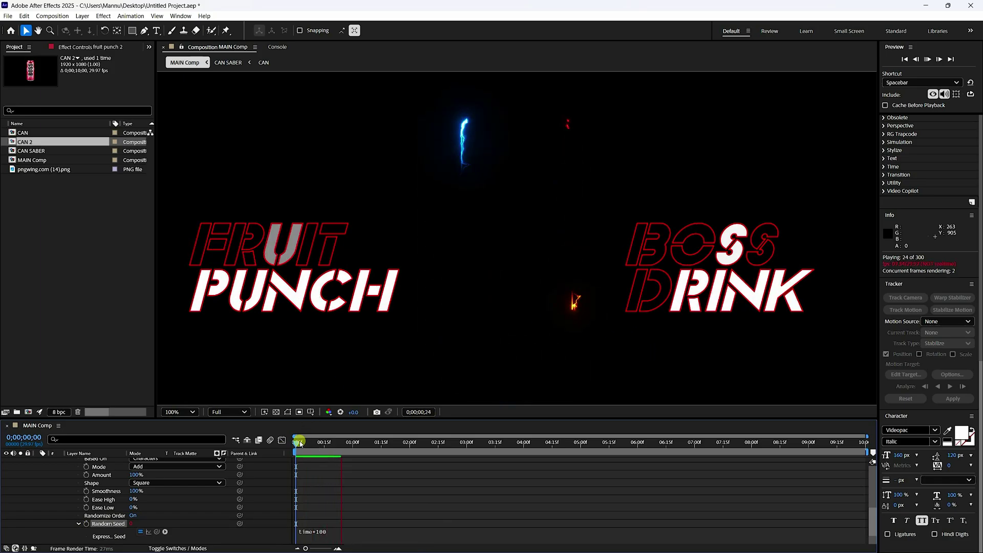
key(space)
Step: Collapse the fruit punch 2 layer's properties and preview the can and text animation from the start
scroll(32, 515, up, 10)
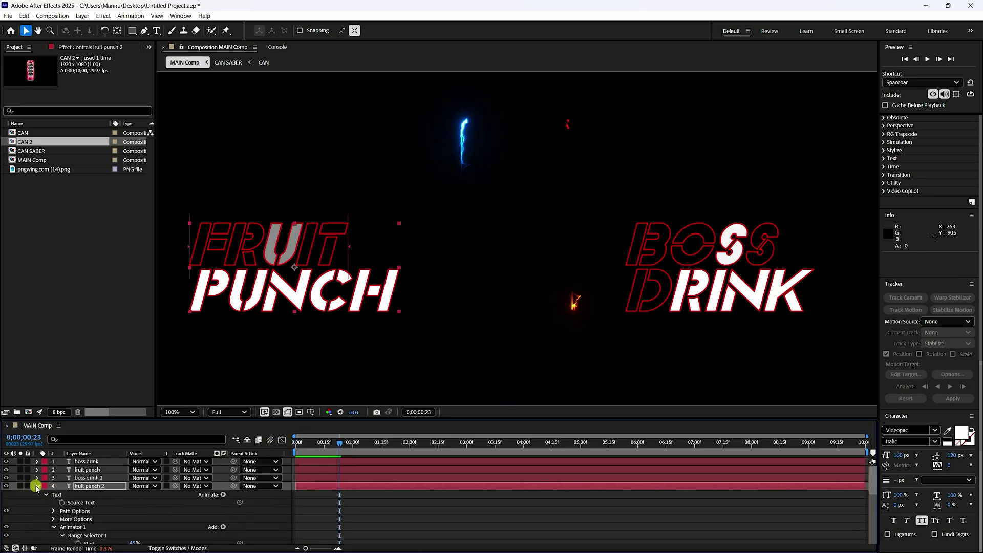
click(37, 486)
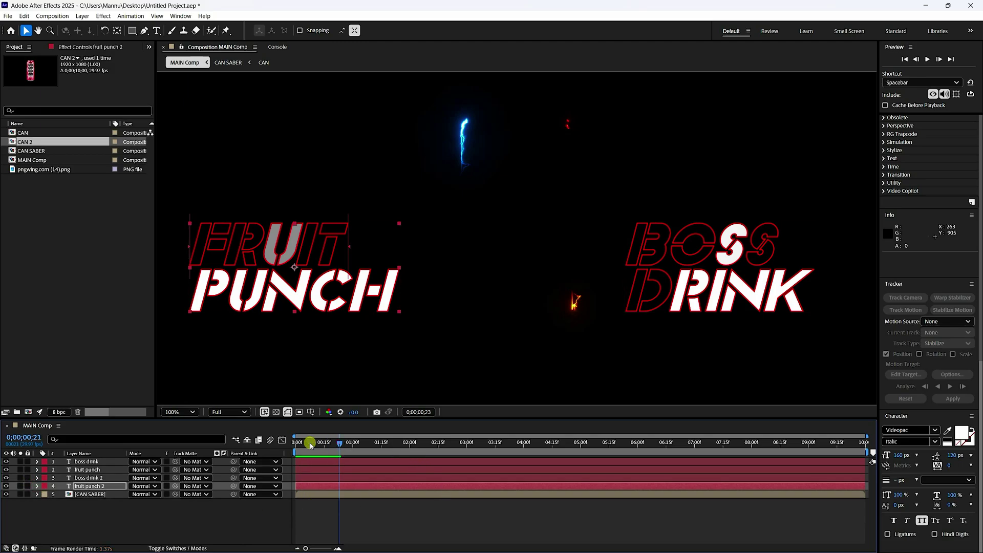
key(space)
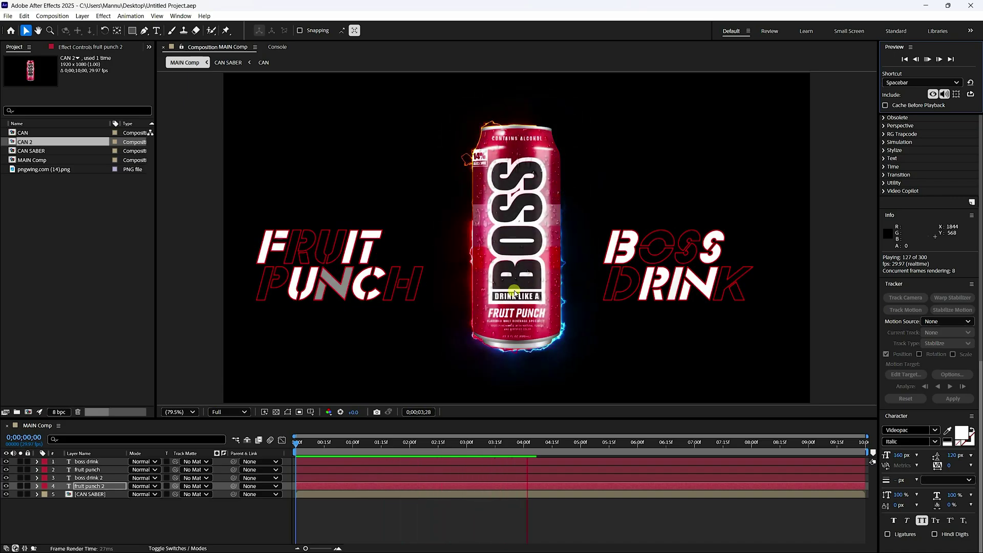
click(936, 60)
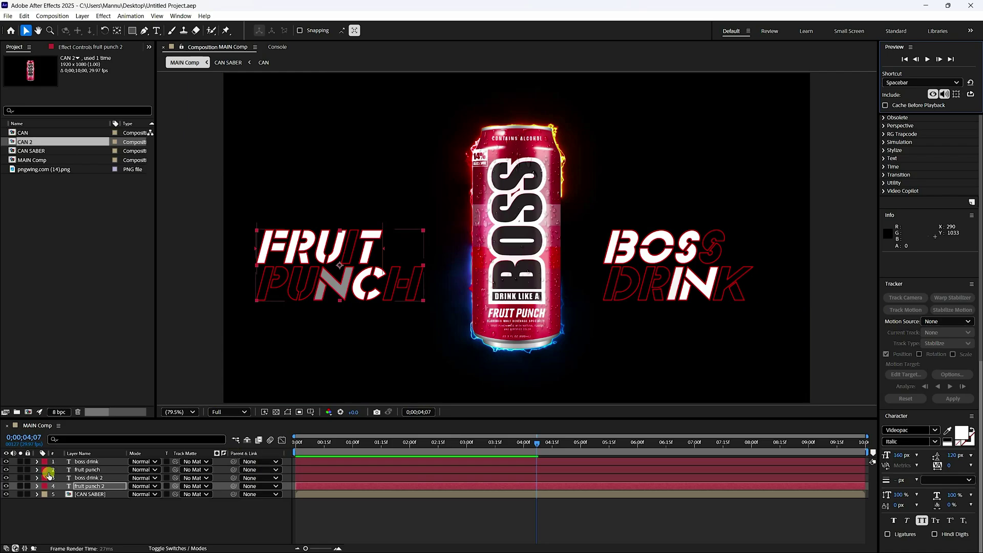
Step: Pre-compose the four text layers into a new composition named TEXT, moving all attributes into it
shift+click(81, 462)
right_click(80, 463)
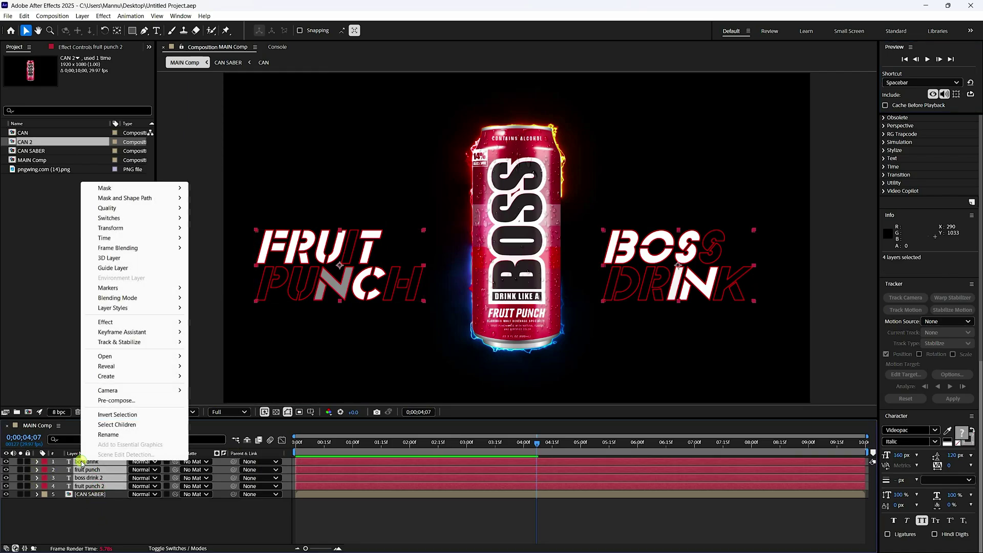
click(122, 401)
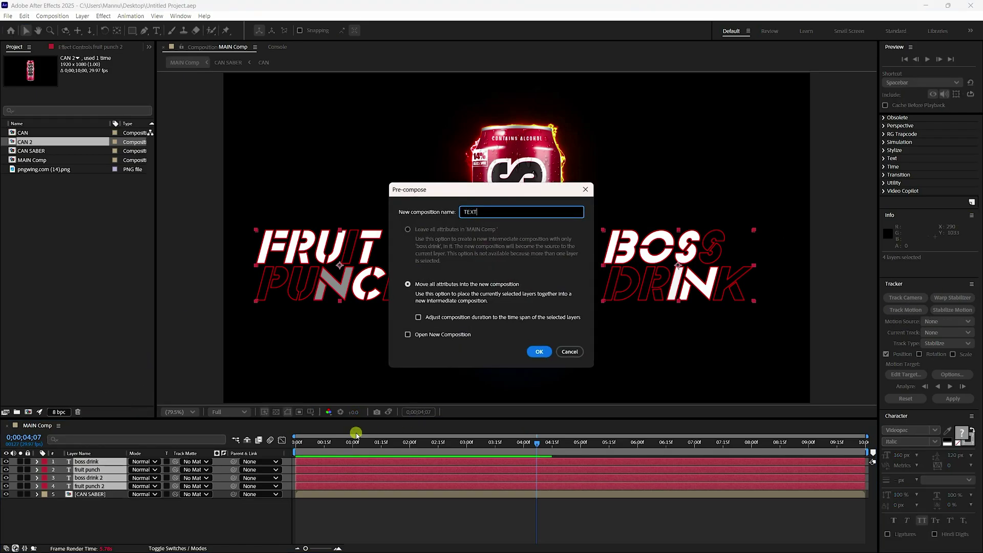
click(539, 352)
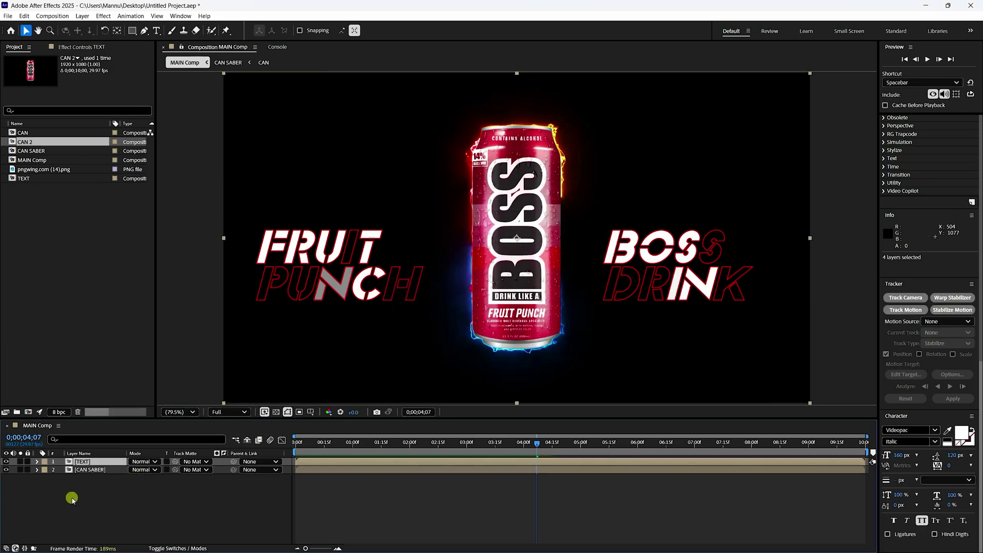
Step: Pre-compose the TEXT and CAN SABER layers into a new composition named ANIMATION, moving all attributes into it
drag(68, 499, 93, 474)
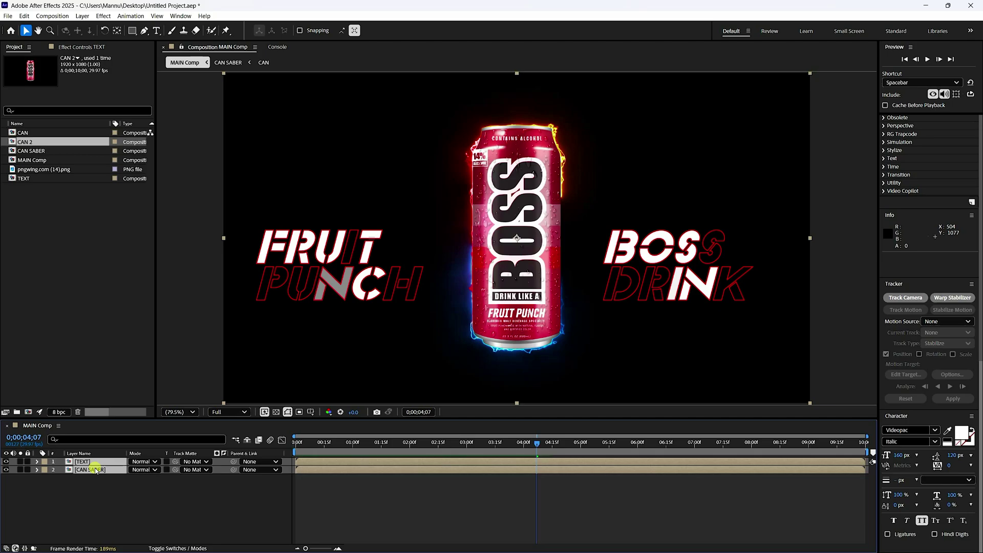
right_click(95, 470)
click(129, 407)
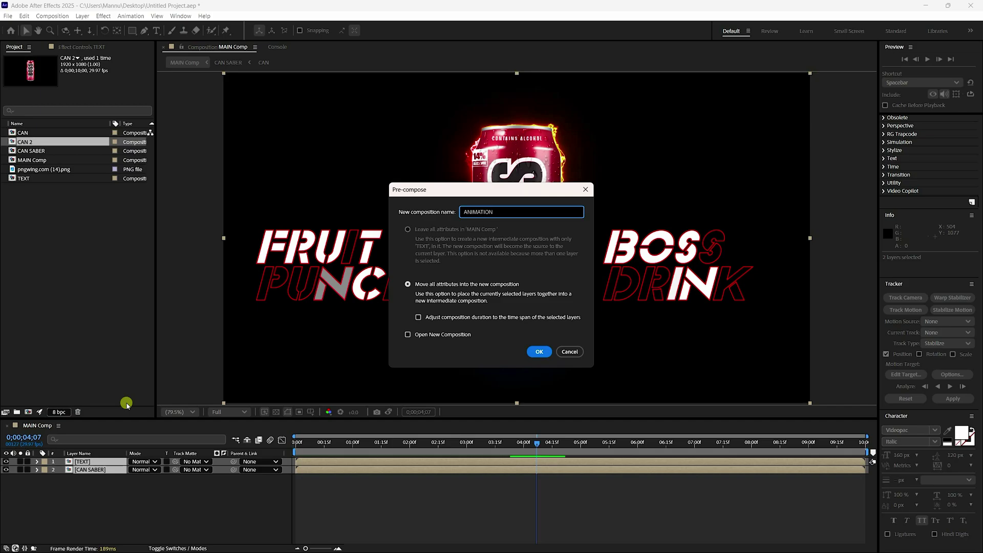
click(539, 352)
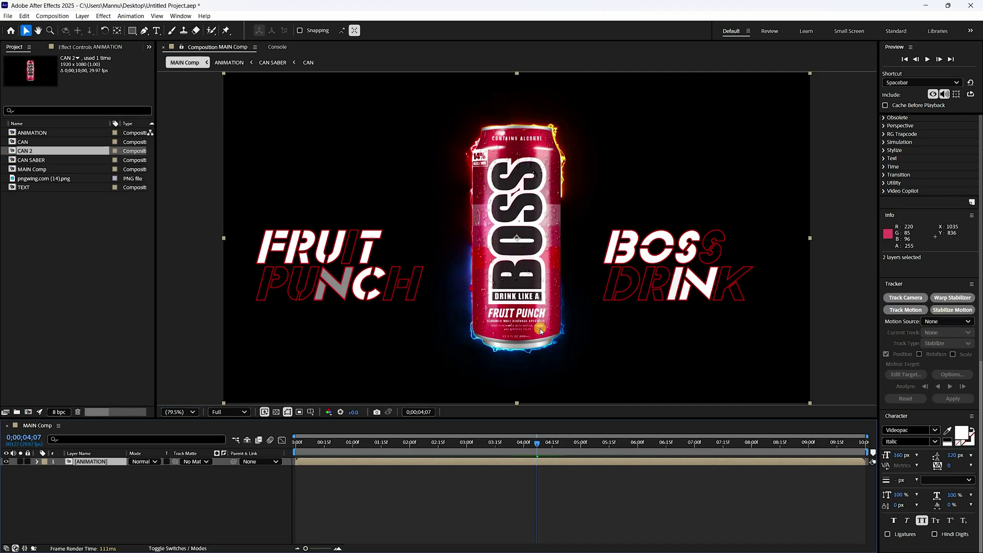
Step: Import texture.jpg from the Texture folder into the project as footage
key(comma)
key(comma)
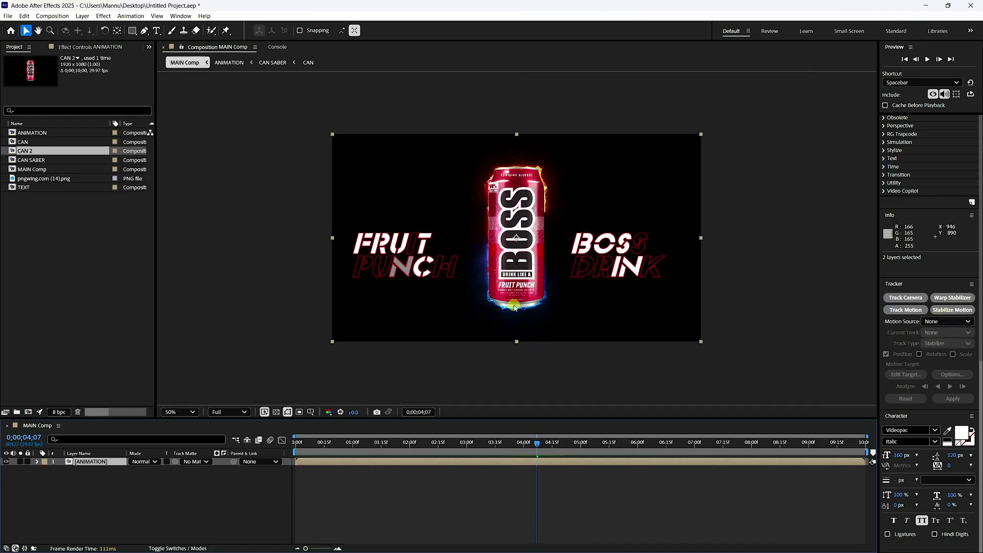
click(95, 336)
right_click(76, 257)
mouse_move(103, 302)
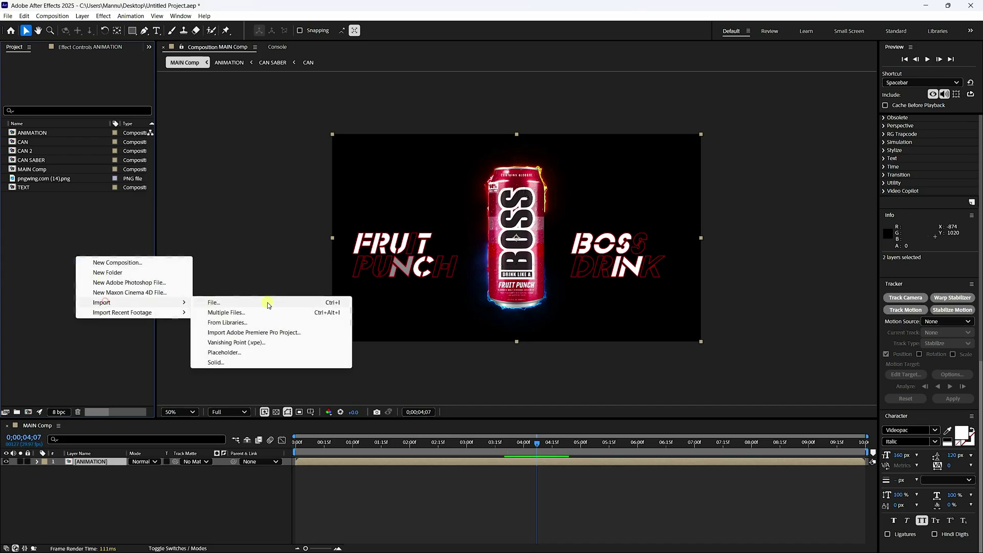
click(212, 303)
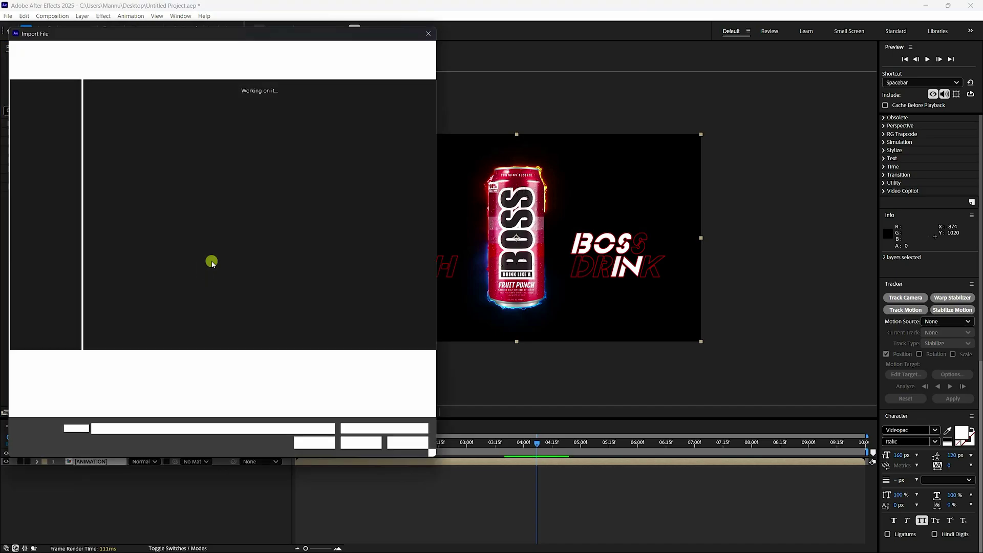
click(110, 125)
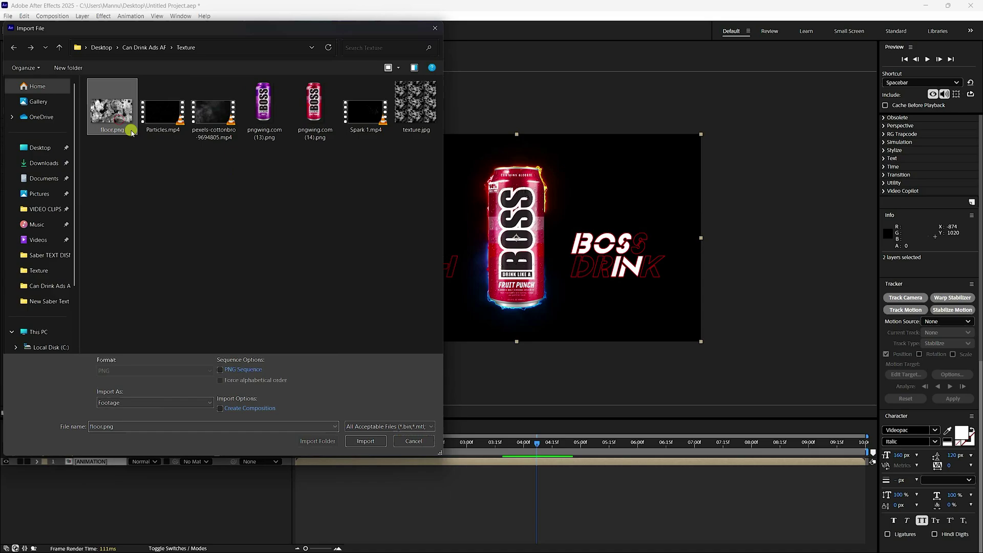
click(407, 110)
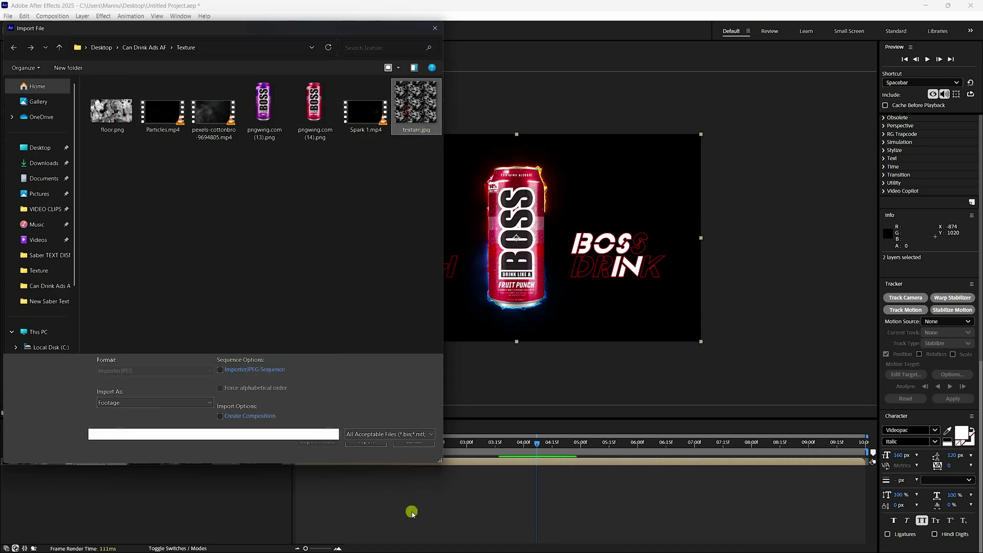
click(369, 442)
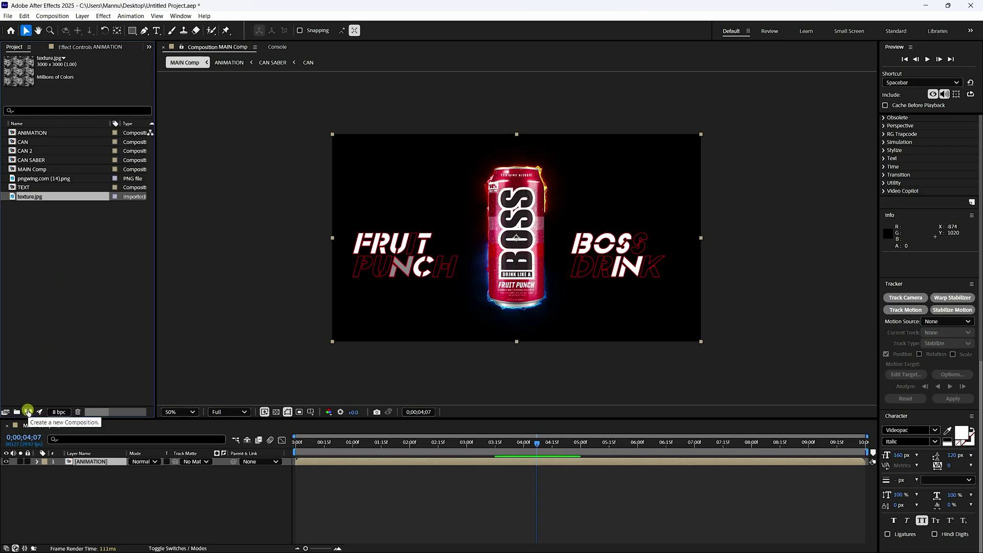
Step: Create a 1920x1080, 29.97 fps, ten-second composition named FLOOR and add texture.jpg to it as a layer
click(28, 411)
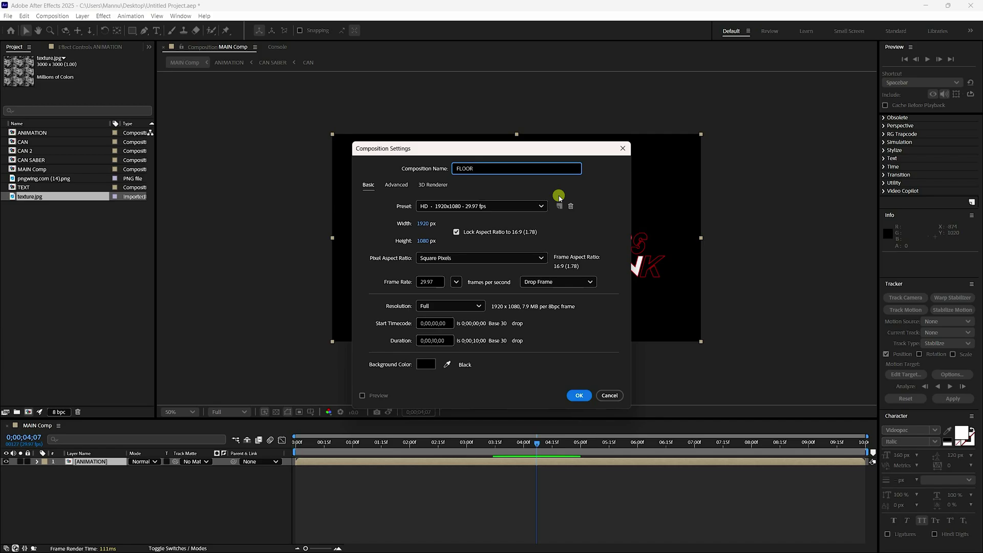
key(Return)
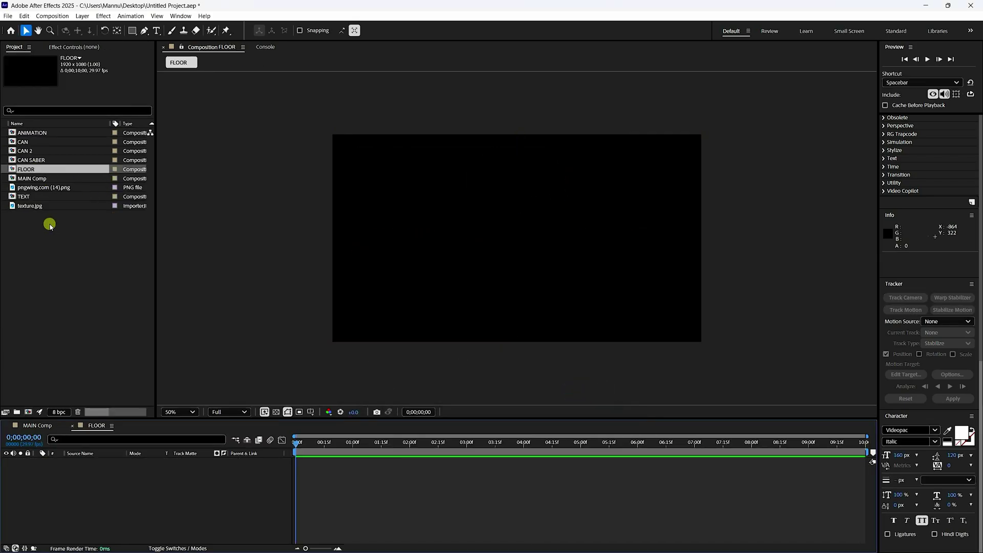
click(27, 206)
drag(24, 208, 99, 514)
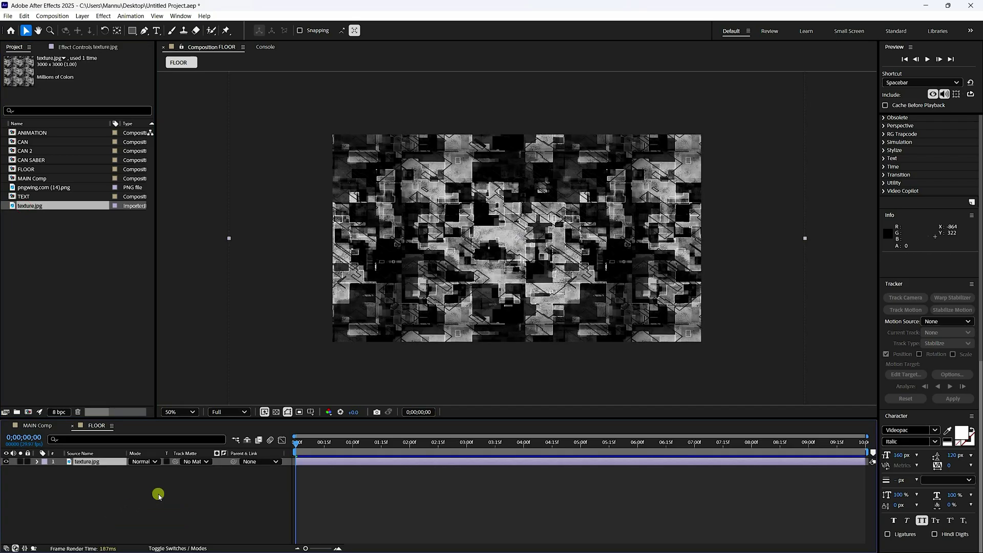
Step: Lay the texture.jpg layer flat as a 3D floor with an X Rotation of 90° and lower it to Y position 754
click(154, 546)
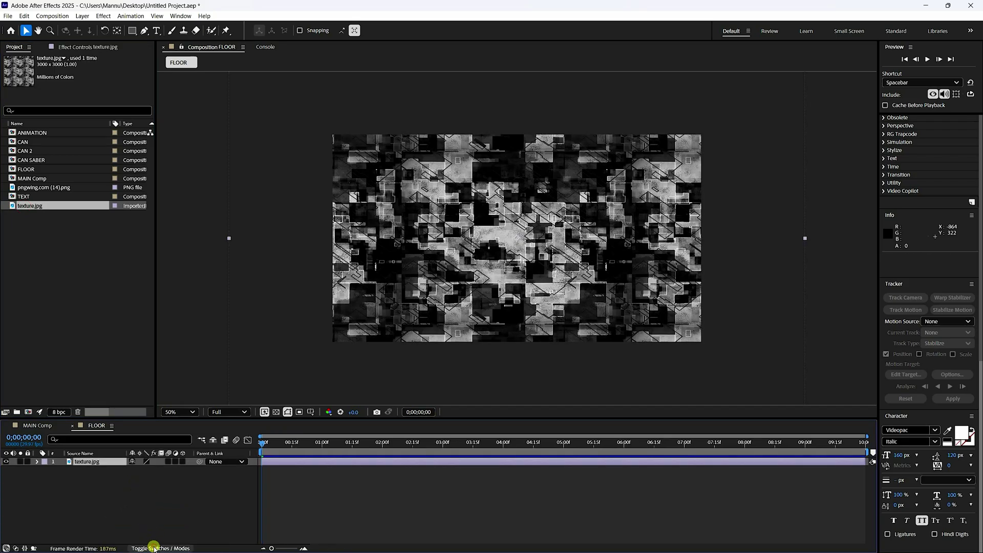
click(183, 461)
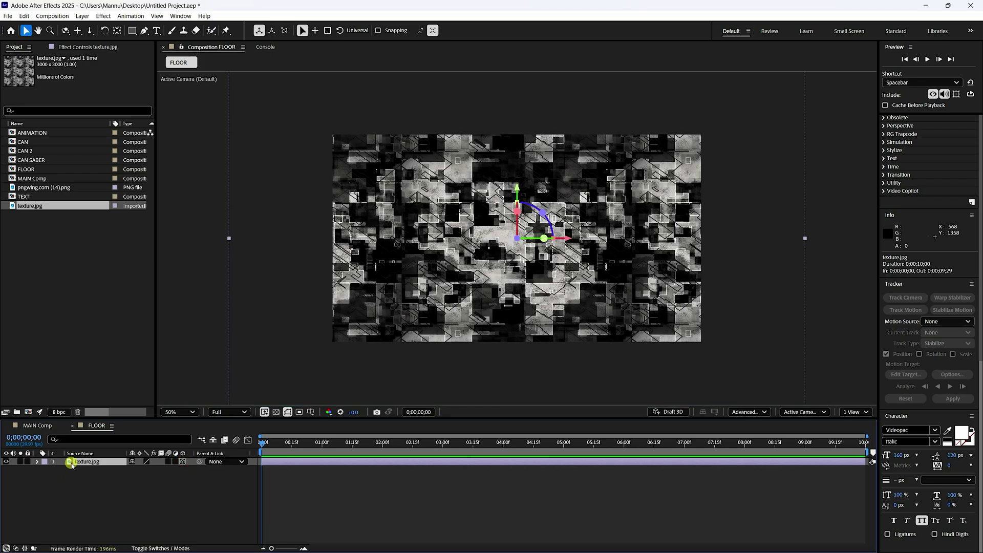
key(r)
click(142, 480)
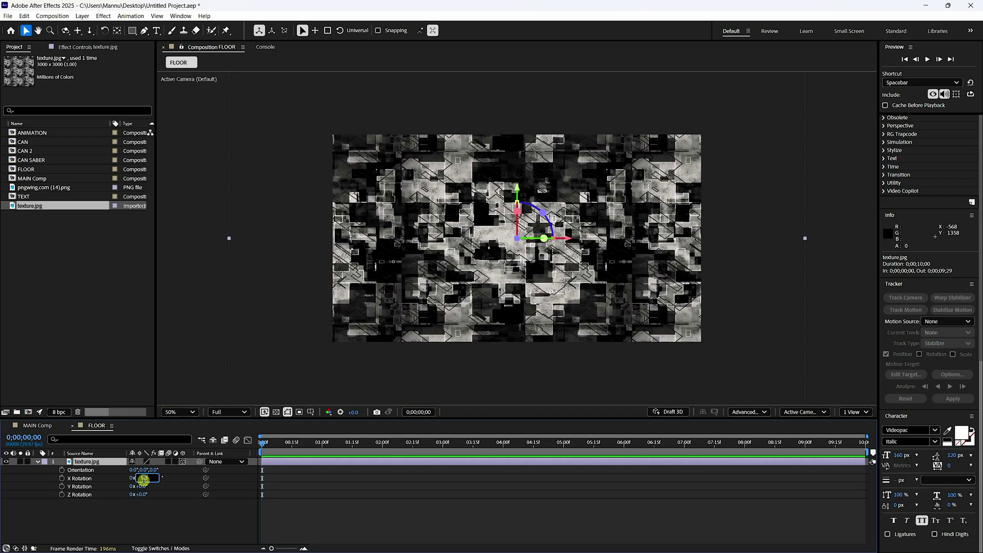
text(90)
key(Return)
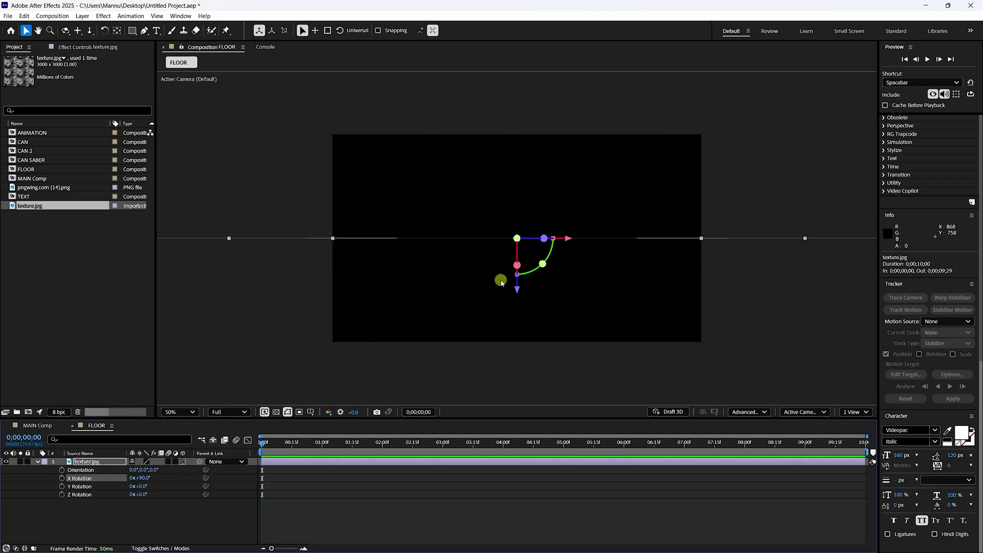
drag(516, 283, 526, 329)
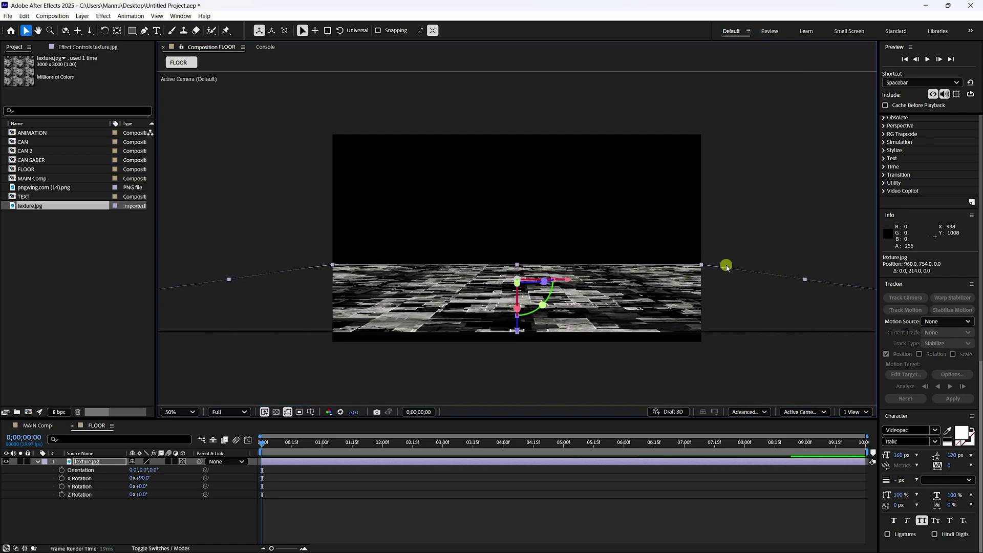
Step: Find the Motion Tile effect and apply it to the texture.jpg layer
scroll(932, 288, up, 8)
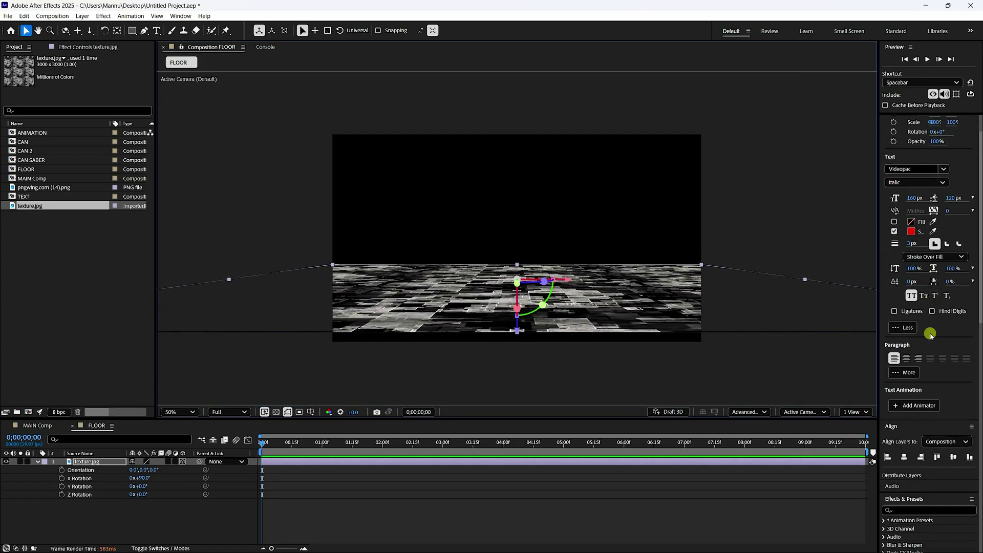
scroll(921, 288, down, 5)
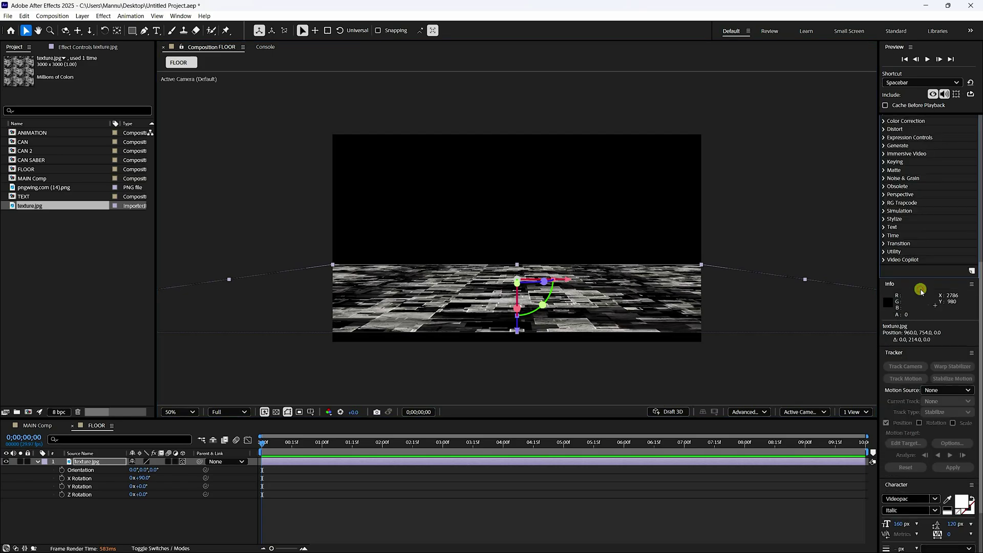
scroll(916, 211, up, 5)
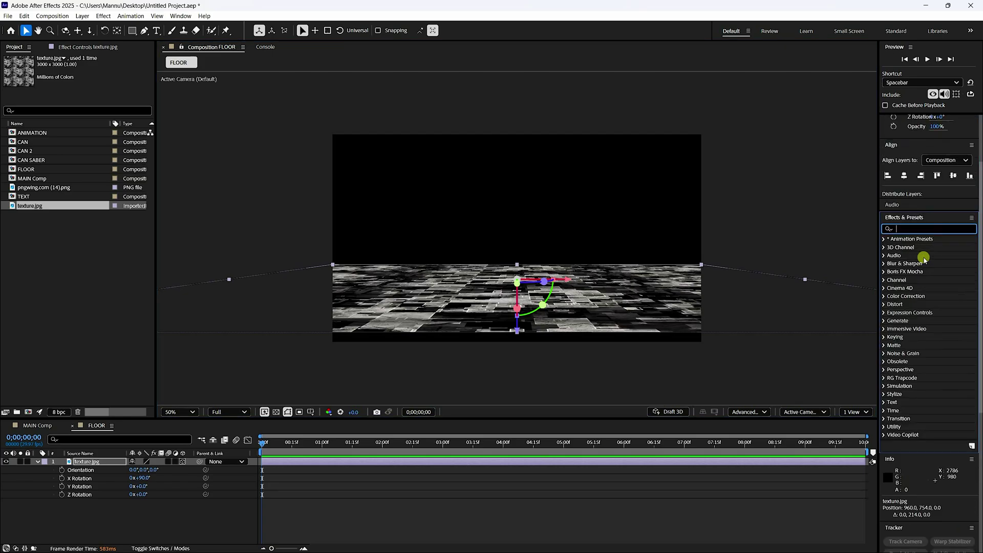
text(motion)
click(918, 370)
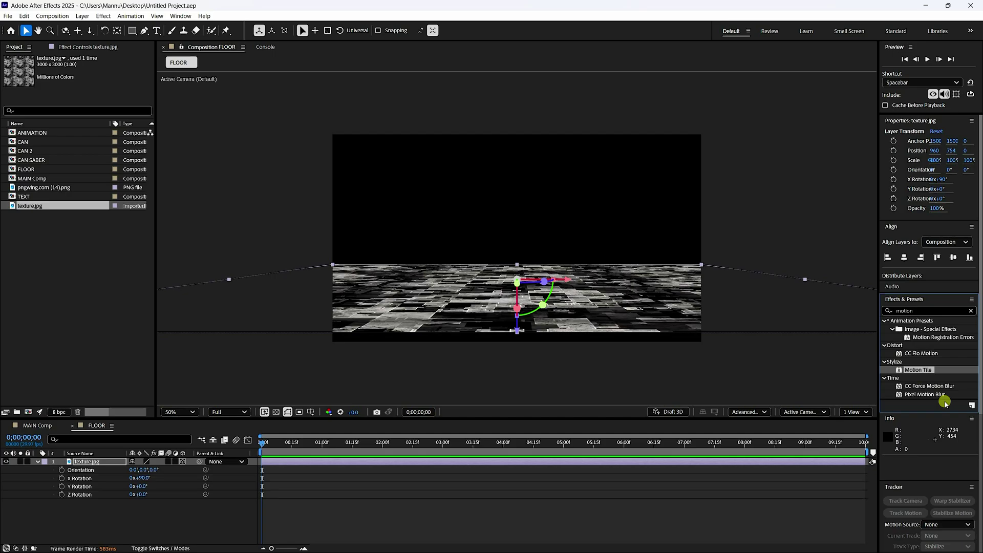
drag(918, 371, 97, 467)
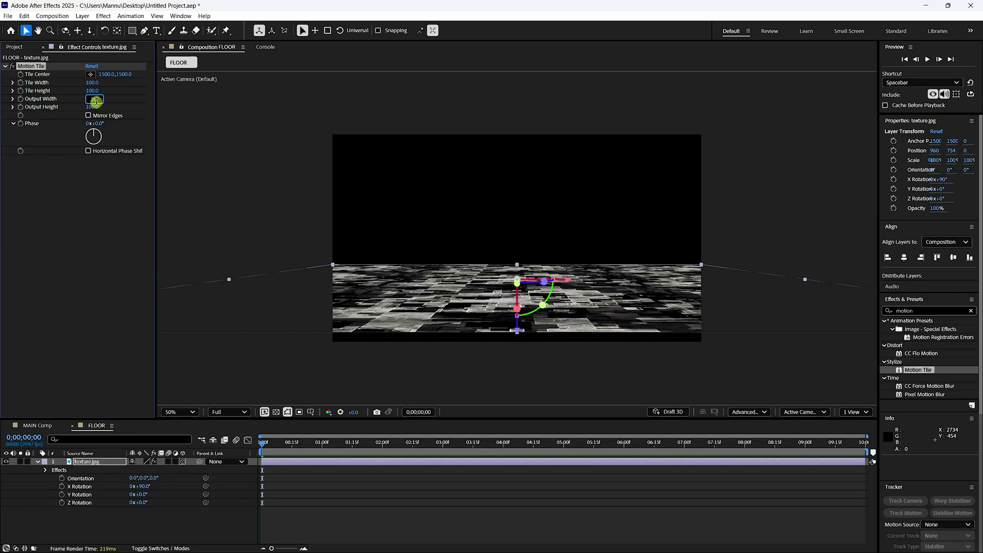
Step: Set Motion Tile's Output Width to 200 and Output Height to 250, and enable Mirror Edges
key(Tab)
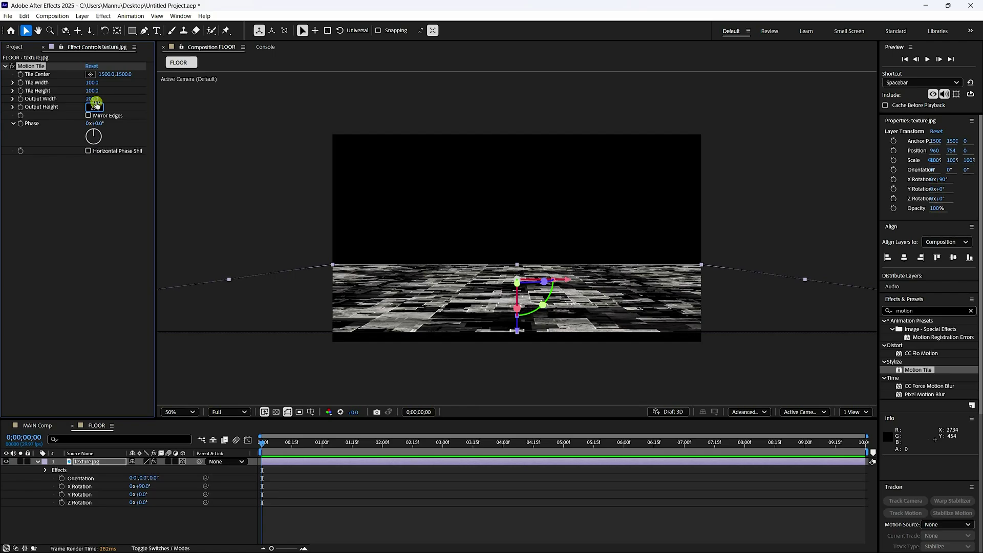
key(Return)
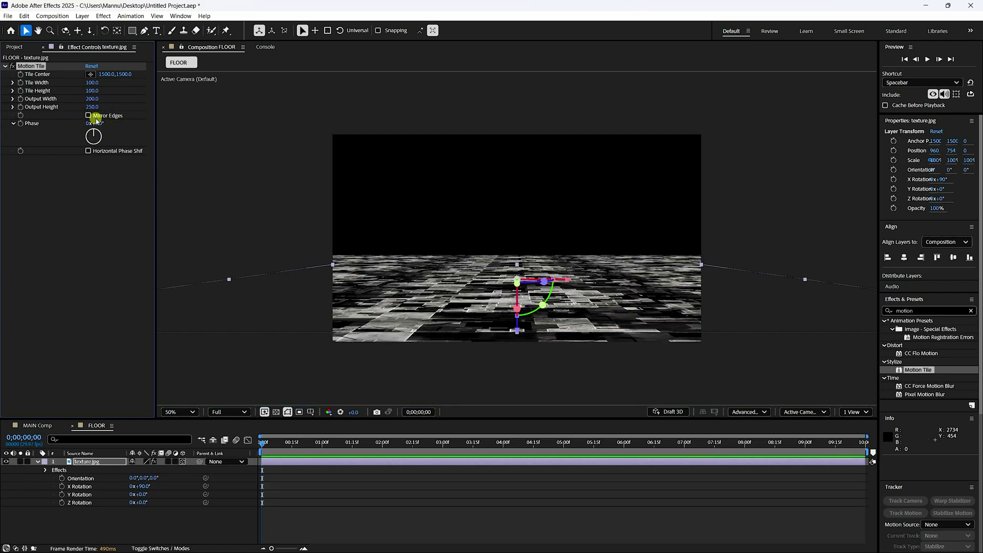
click(89, 117)
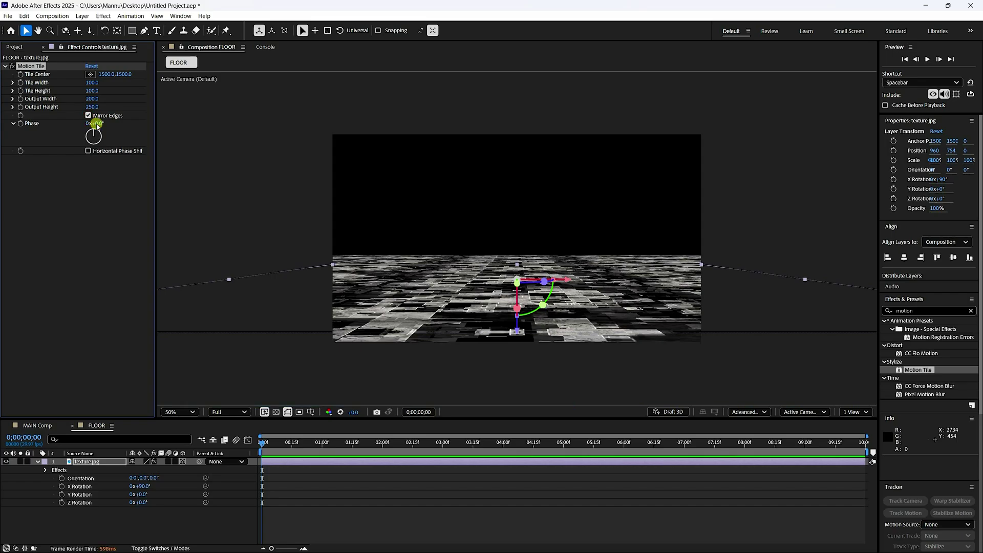
Step: Apply the Levels effect to the texture.jpg layer and set its Gamma to 0.40
key(ctrl+5)
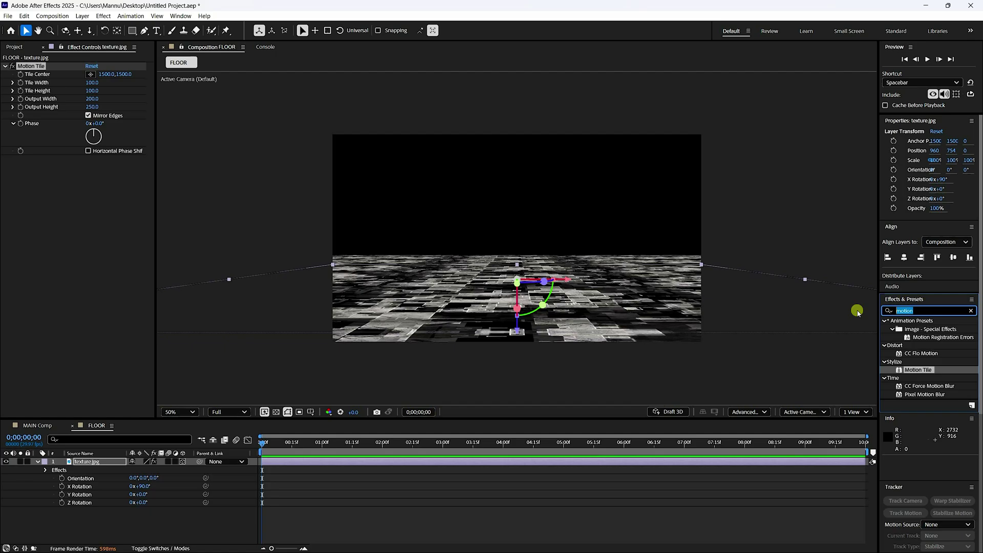
text(leve)
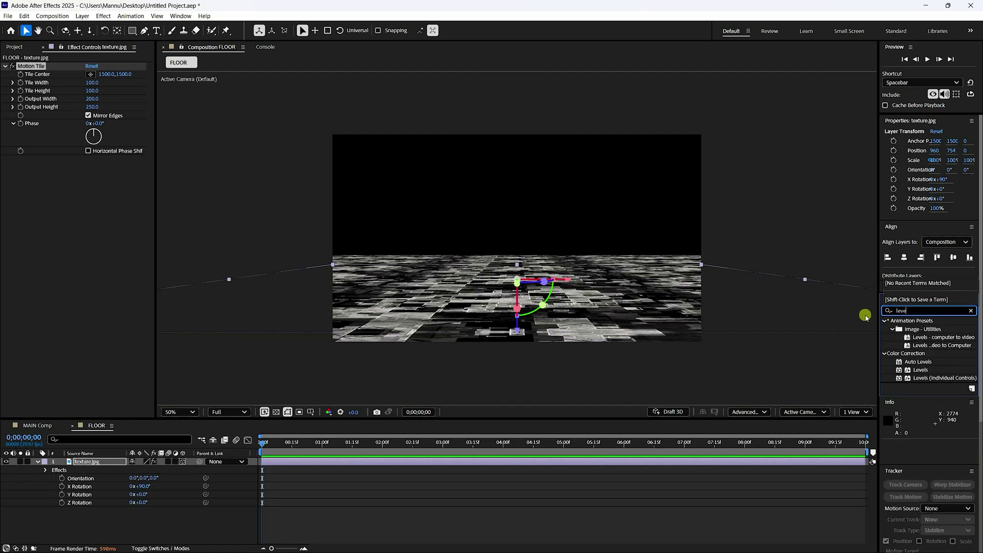
click(920, 370)
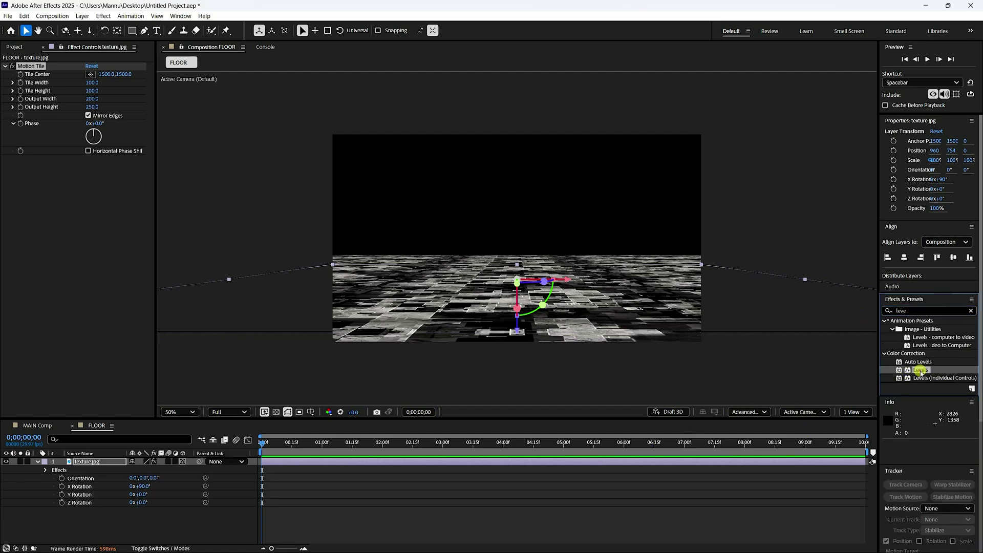
drag(921, 372, 97, 463)
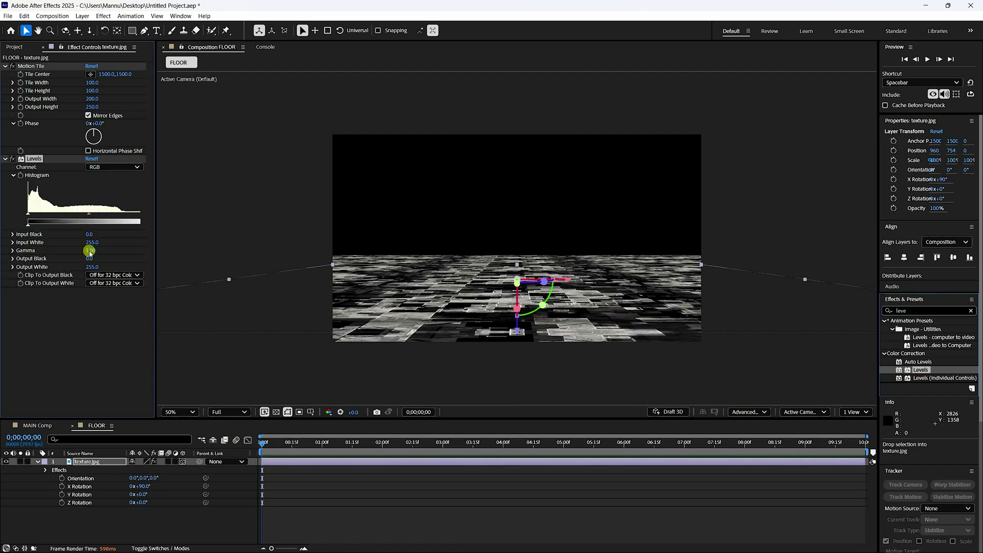
click(90, 250)
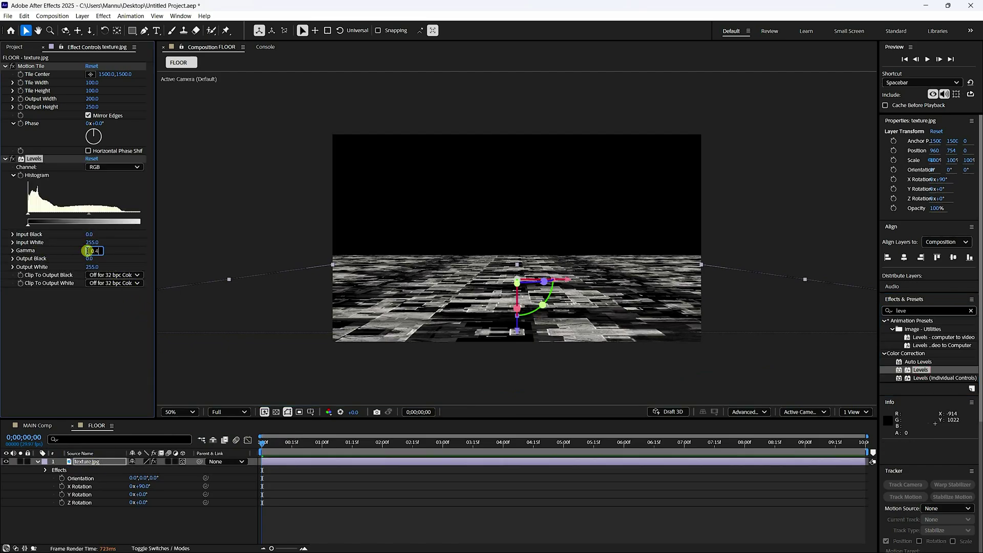
text(0.4)
key(Return)
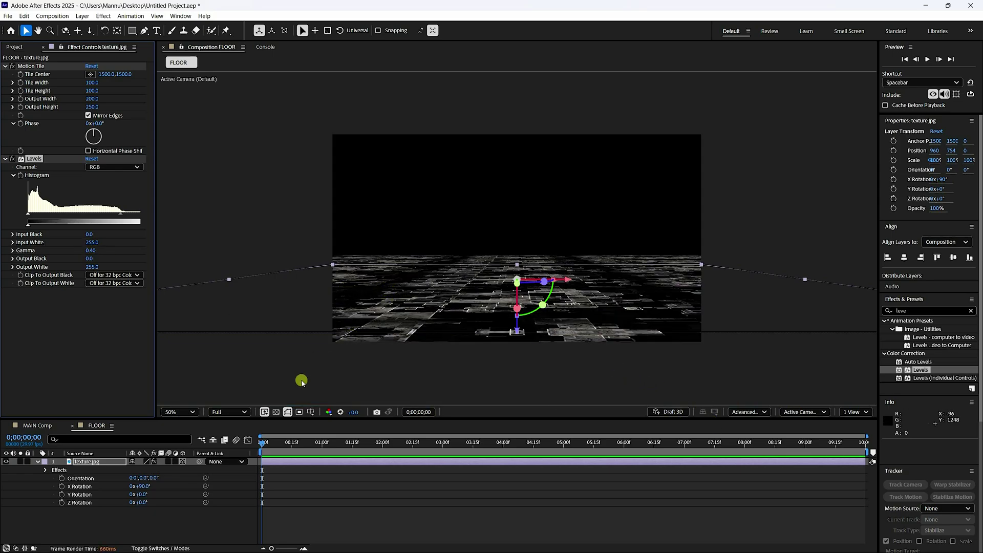
Step: Add the FLOOR composition to MAIN Comp as a layer beneath ANIMATION
click(52, 422)
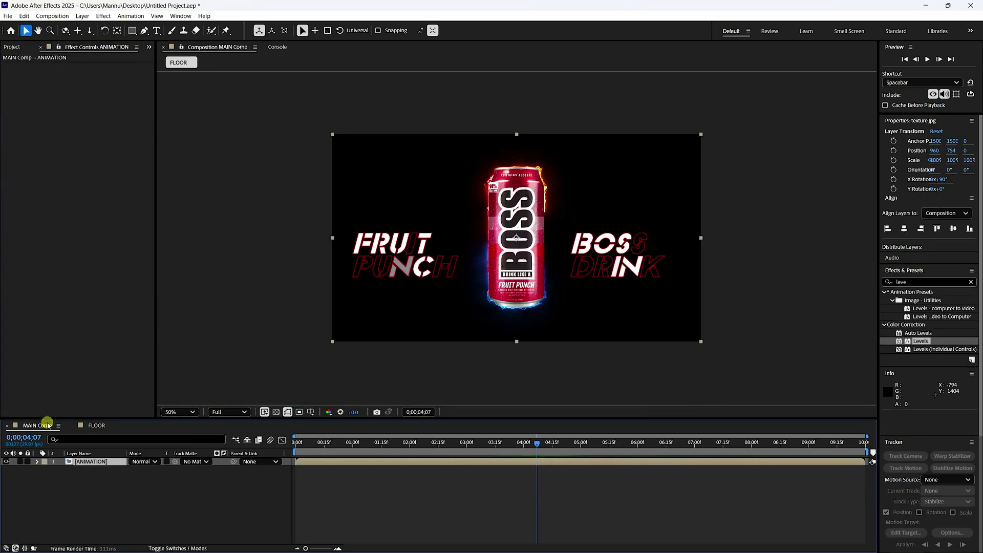
click(14, 47)
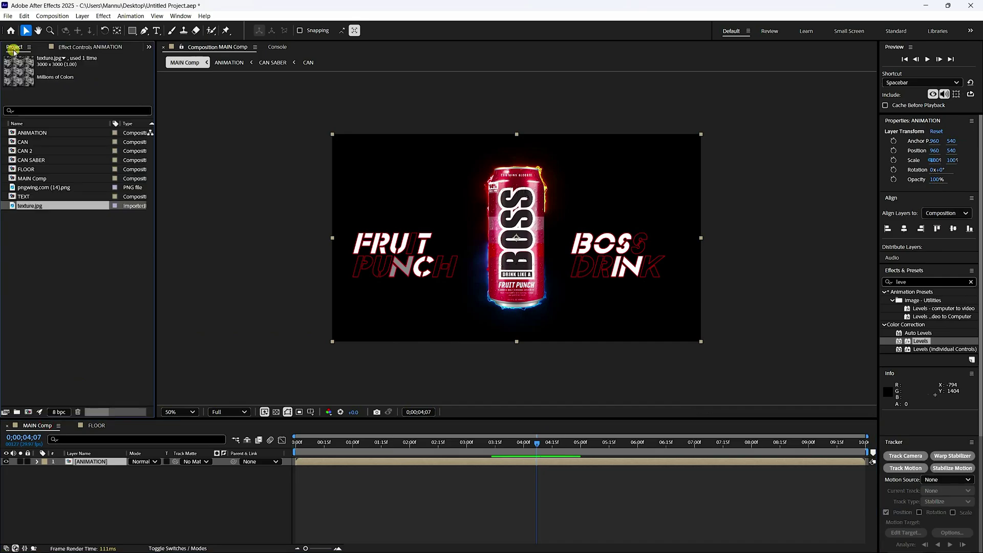
click(26, 169)
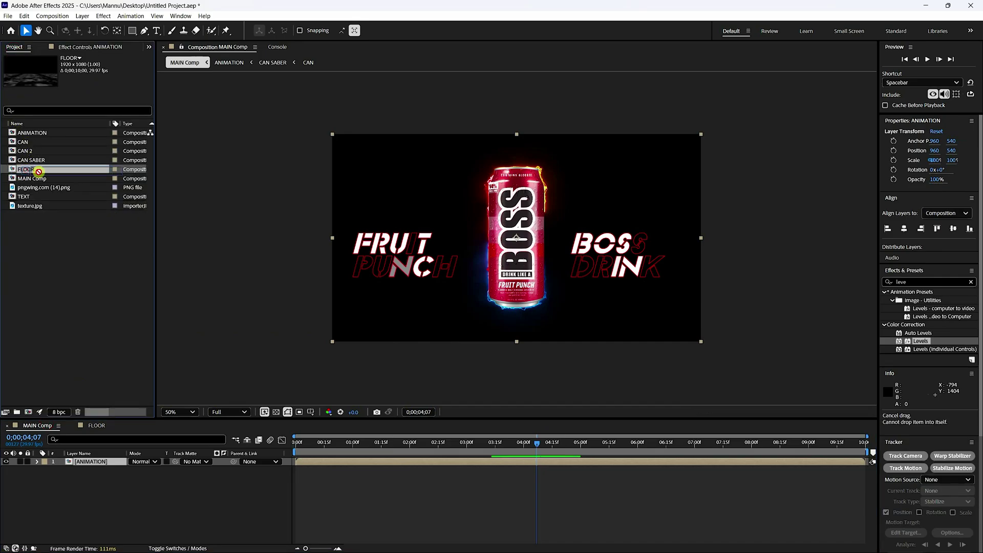
ctrl+click(32, 179)
drag(32, 179, 90, 489)
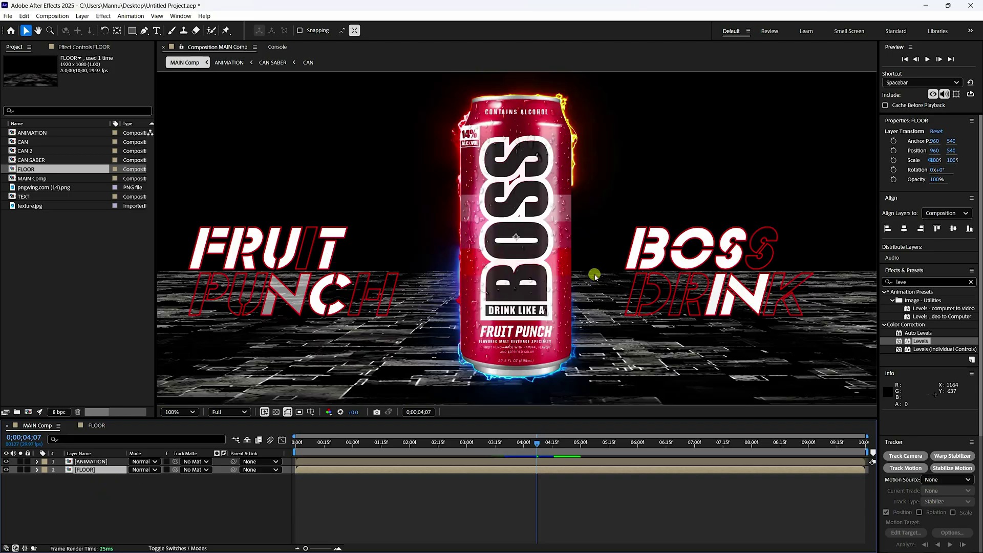
key(slash)
Step: Duplicate the ANIMATION layer in MAIN Comp and rename the lower copy ANIMATION SHADOW
click(98, 462)
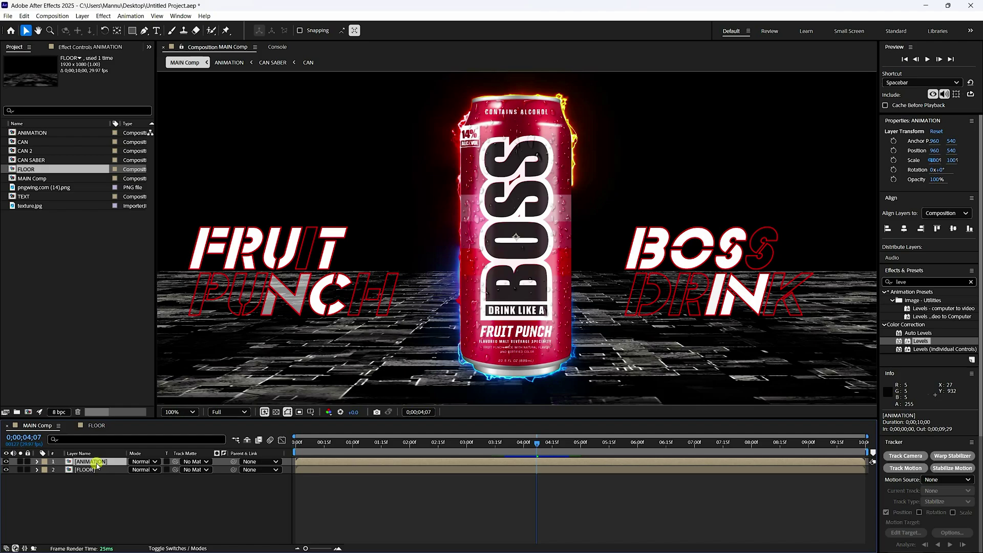
key(ctrl+d)
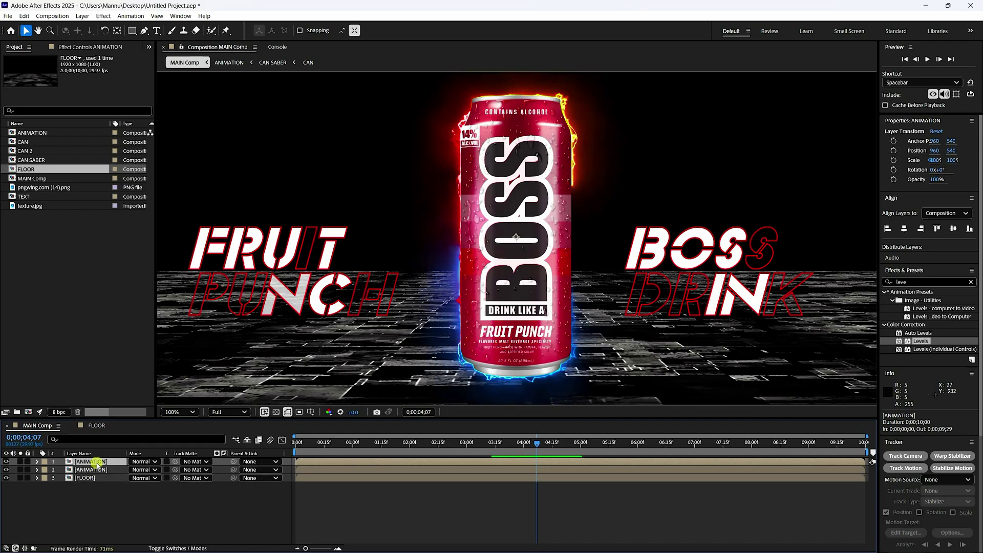
click(98, 470)
right_click(98, 470)
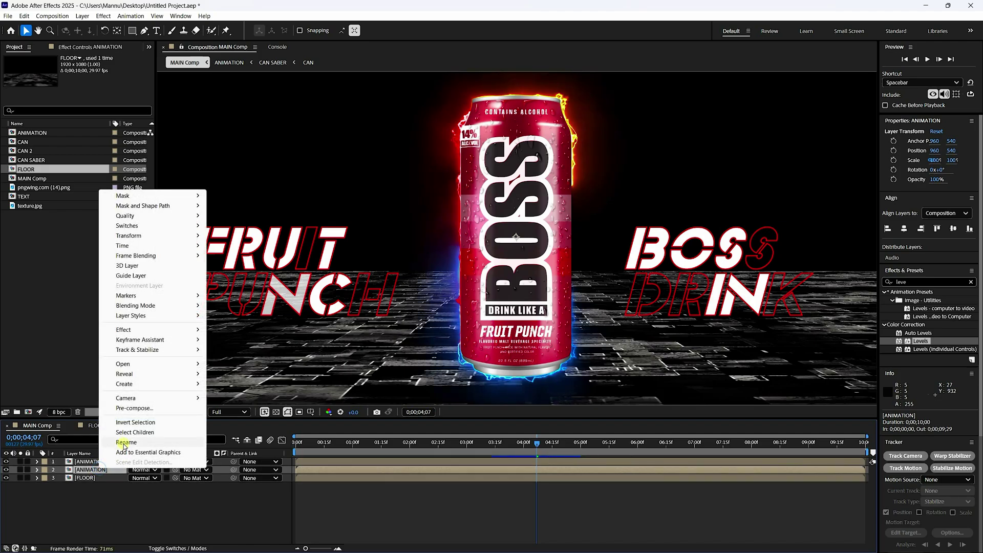
click(124, 444)
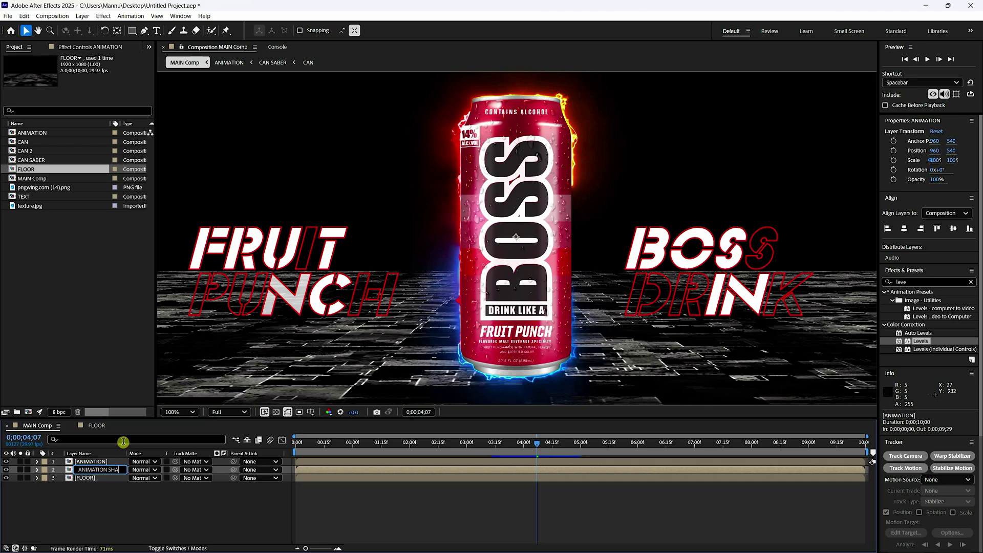
key(Return)
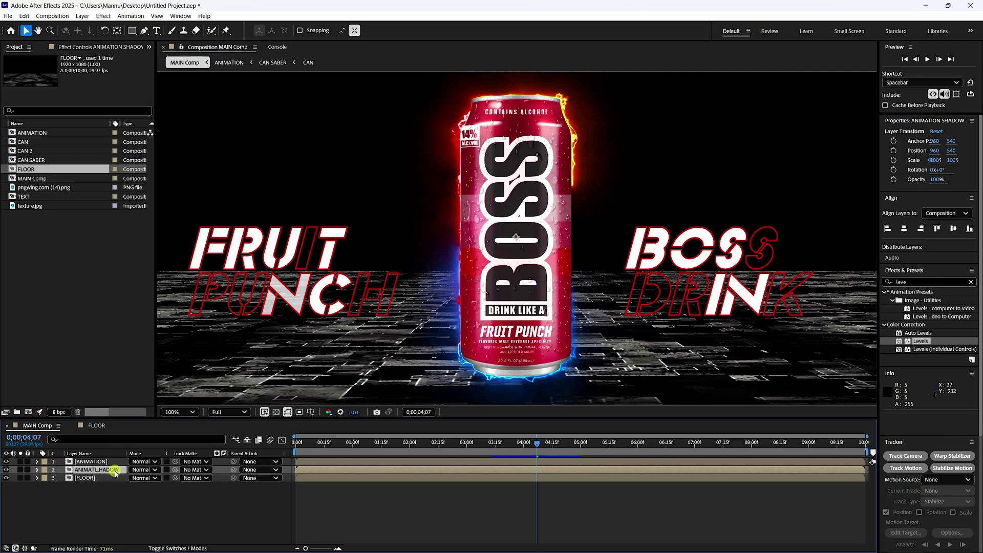
Step: Make the ANIMATION SHADOW layer 3D and set its X Rotation to 95°
scroll(354, 275, down, 2)
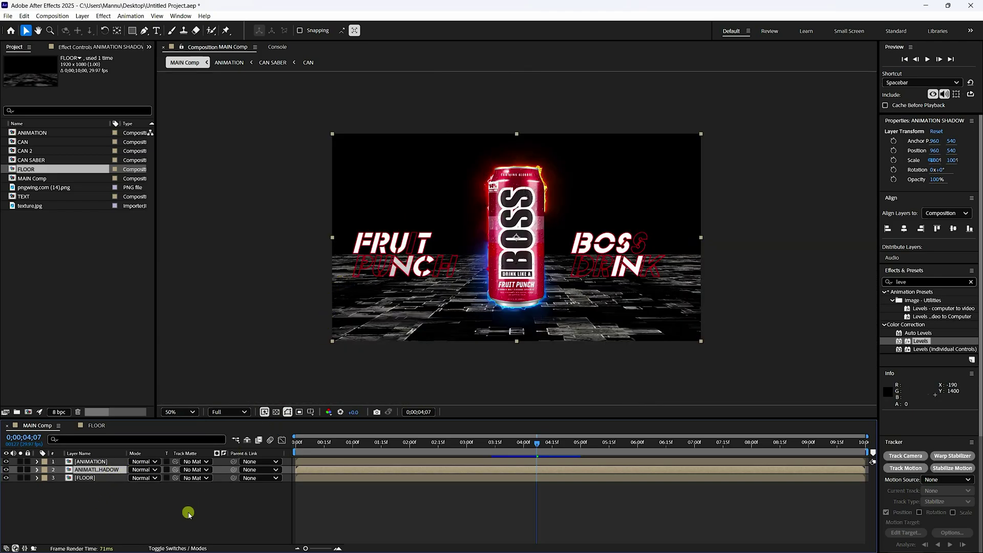
click(161, 546)
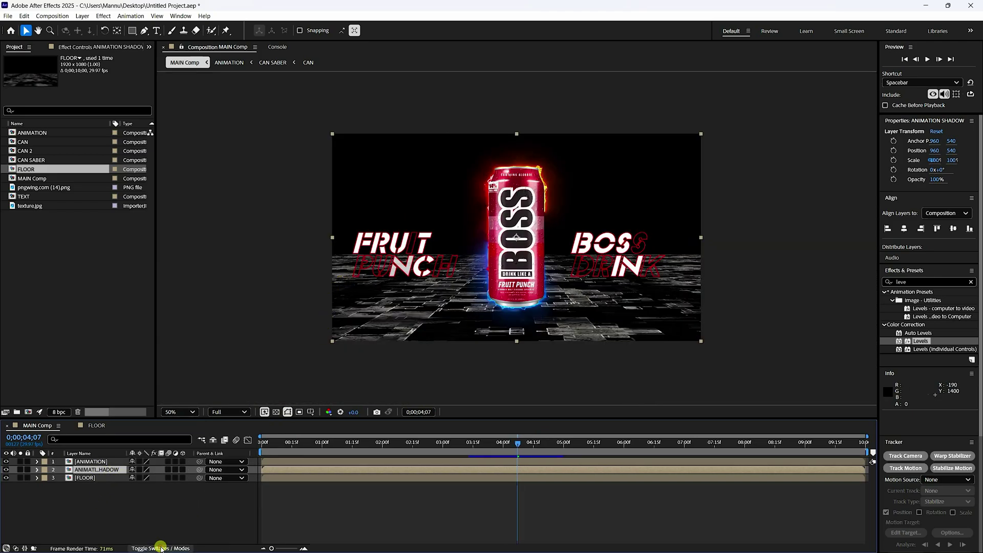
click(182, 469)
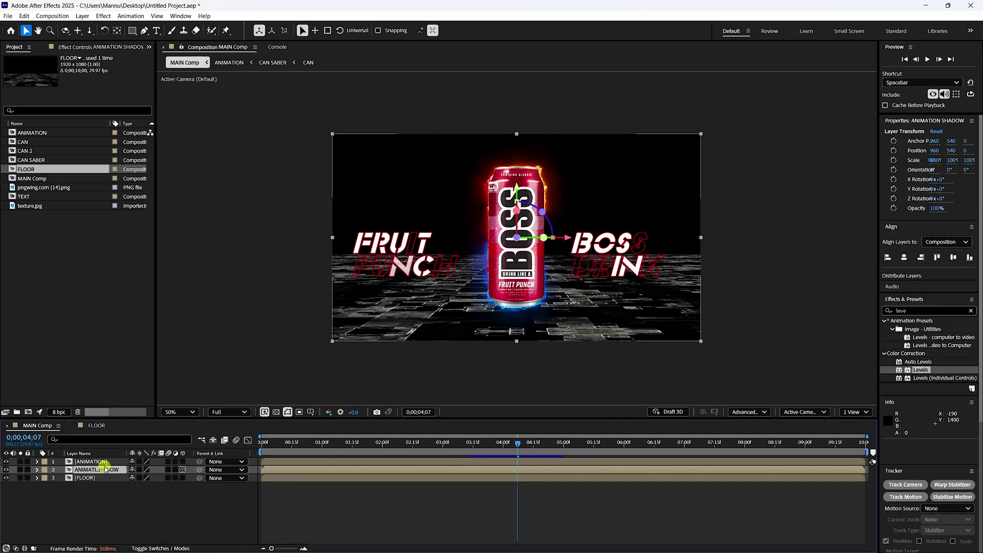
key(r)
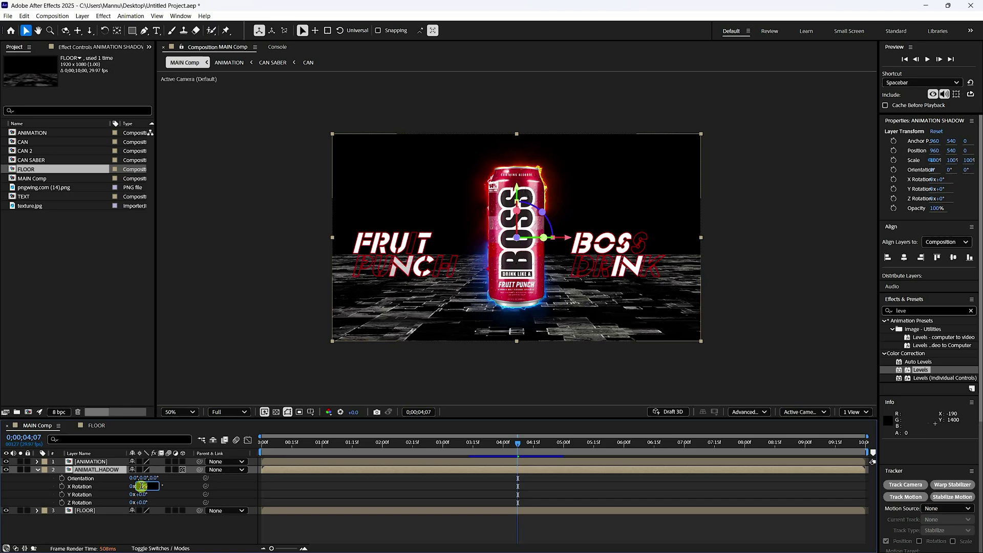
key(Return)
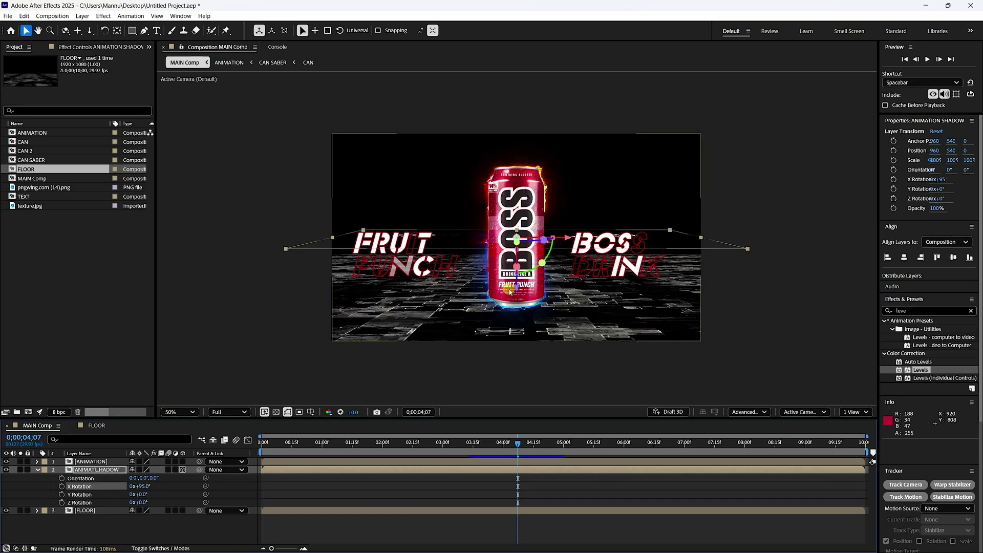
Step: Move the ANIMATION SHADOW layer down to about 960, 998.7, 40.1 so it mirrors the can and text on the floor
drag(510, 292, 527, 375)
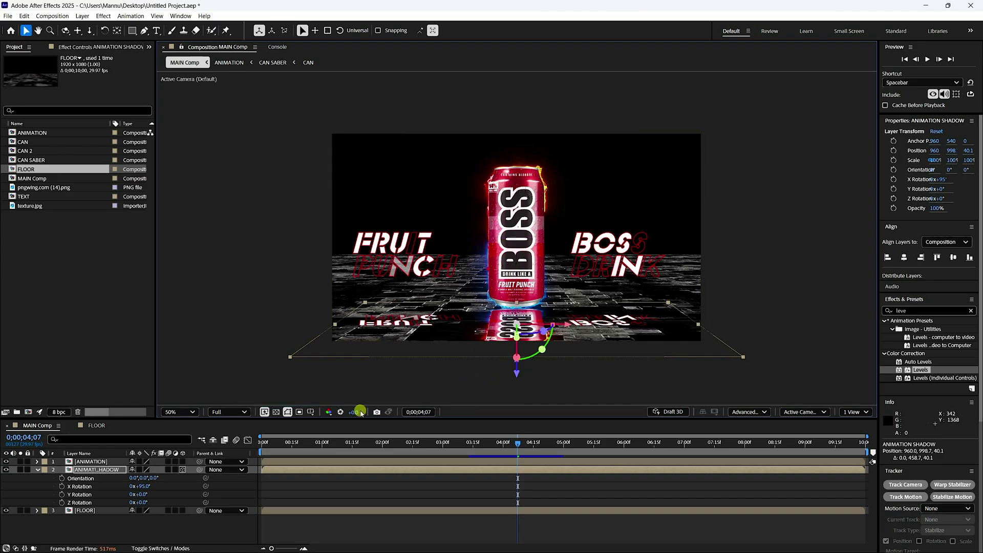
click(113, 317)
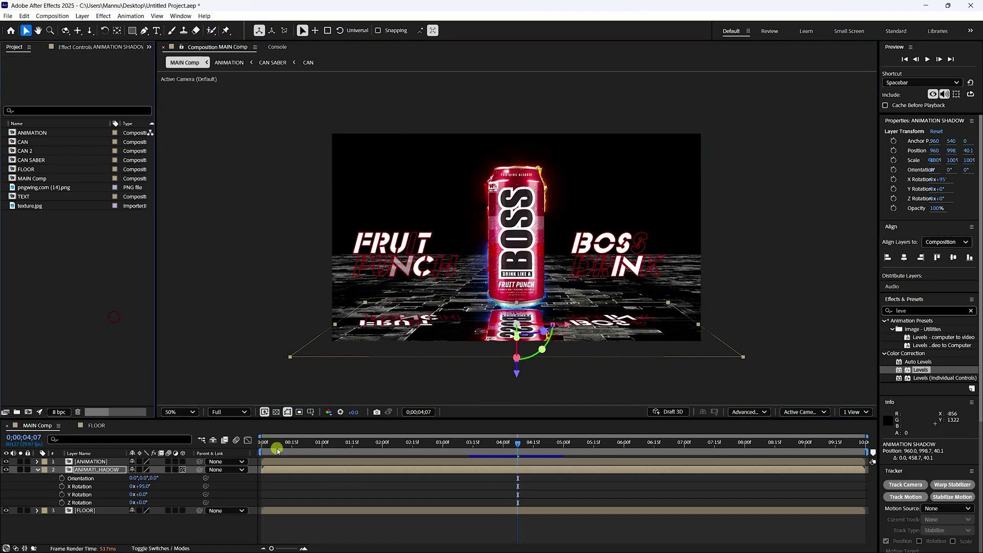
click(178, 411)
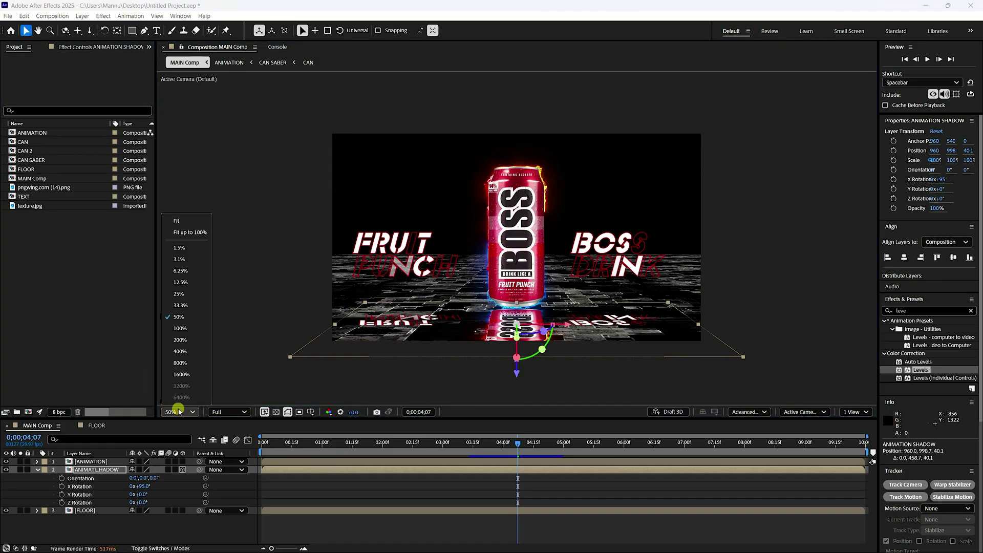
click(196, 232)
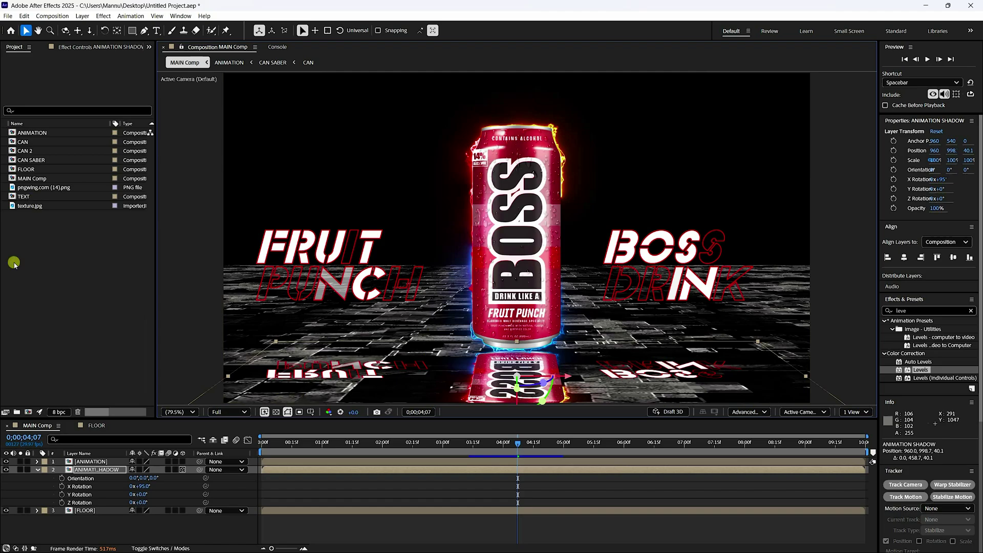
Step: Add a new adjustment layer to MAIN Comp directly above ANIMATION SHADOW
click(38, 469)
right_click(56, 502)
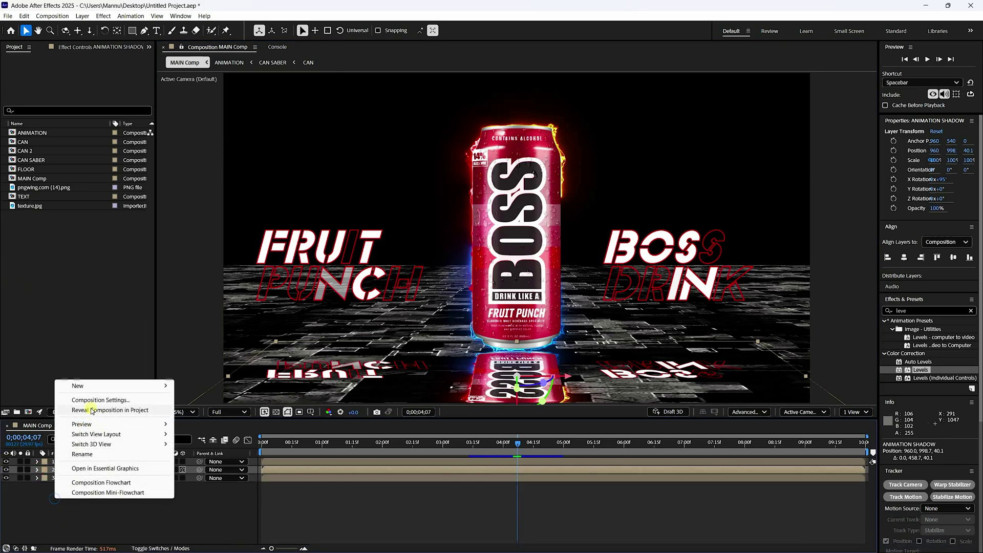
click(83, 388)
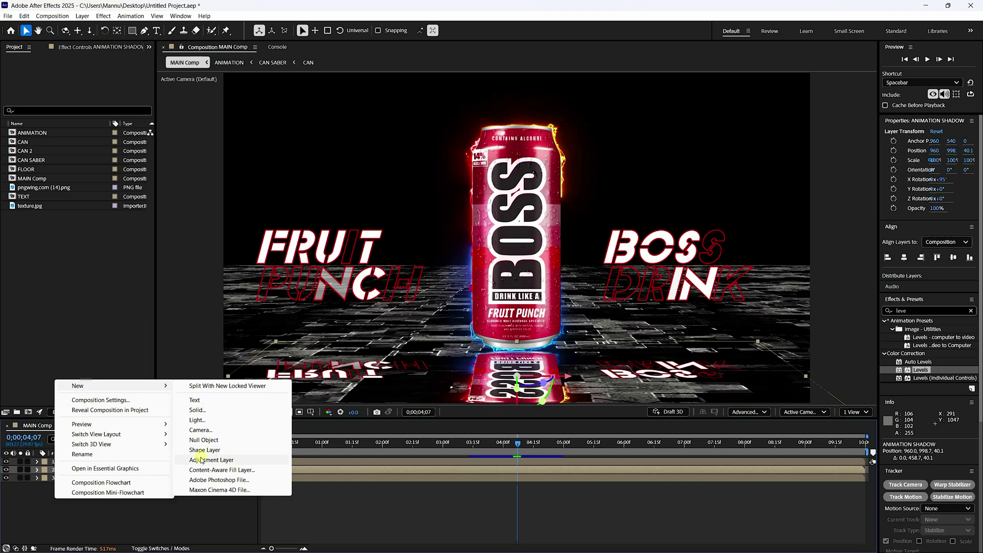
click(205, 460)
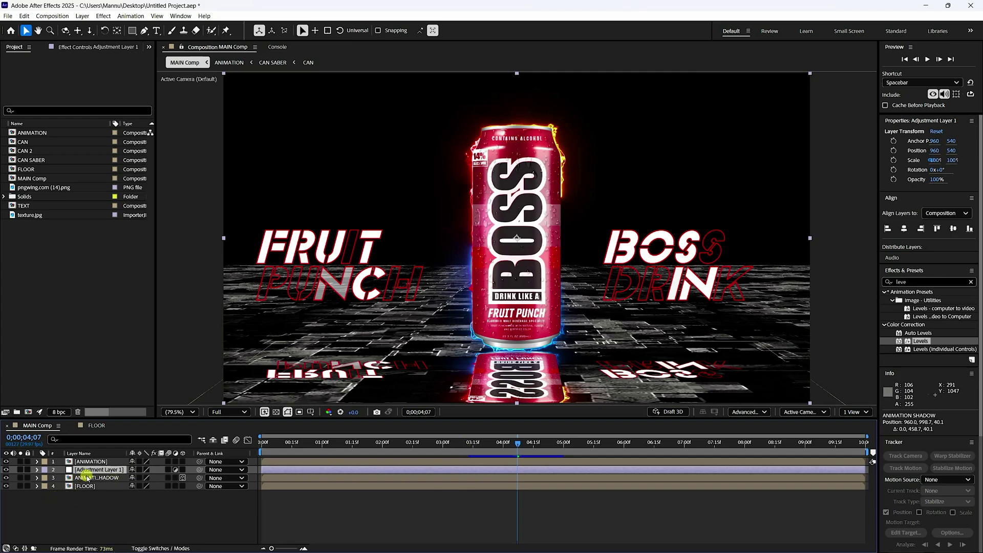
Step: Hide the FLOOR layer at the bottom of the MAIN Comp layer stack
click(102, 462)
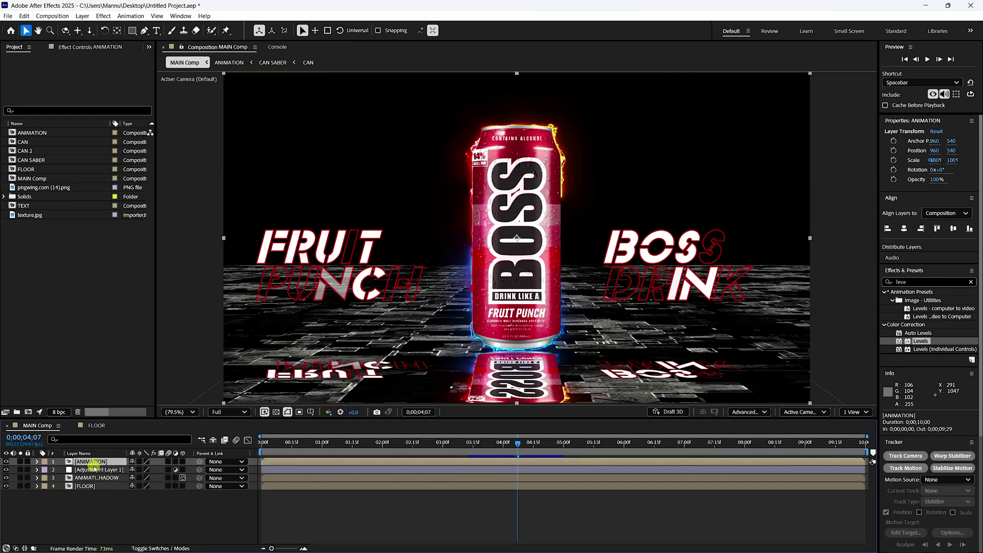
click(98, 469)
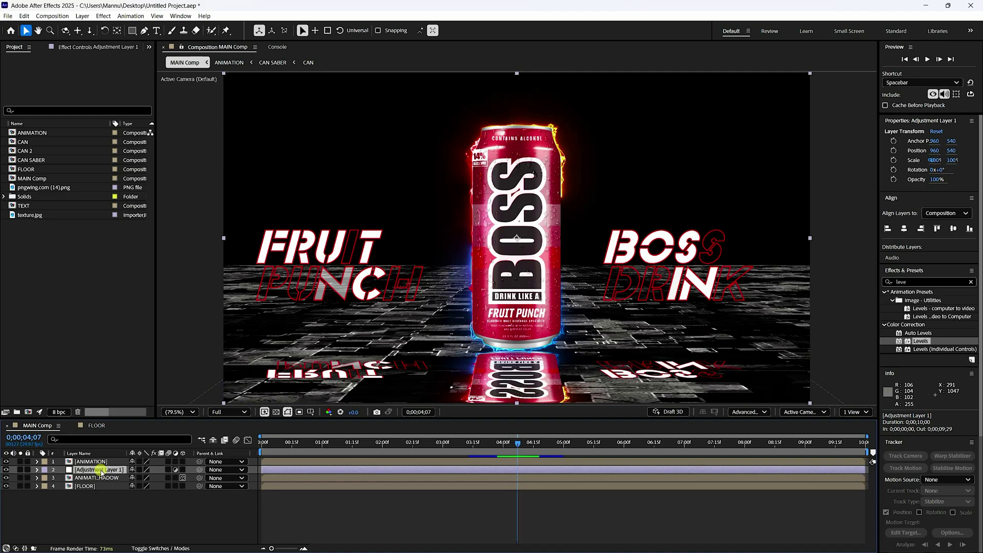
click(82, 478)
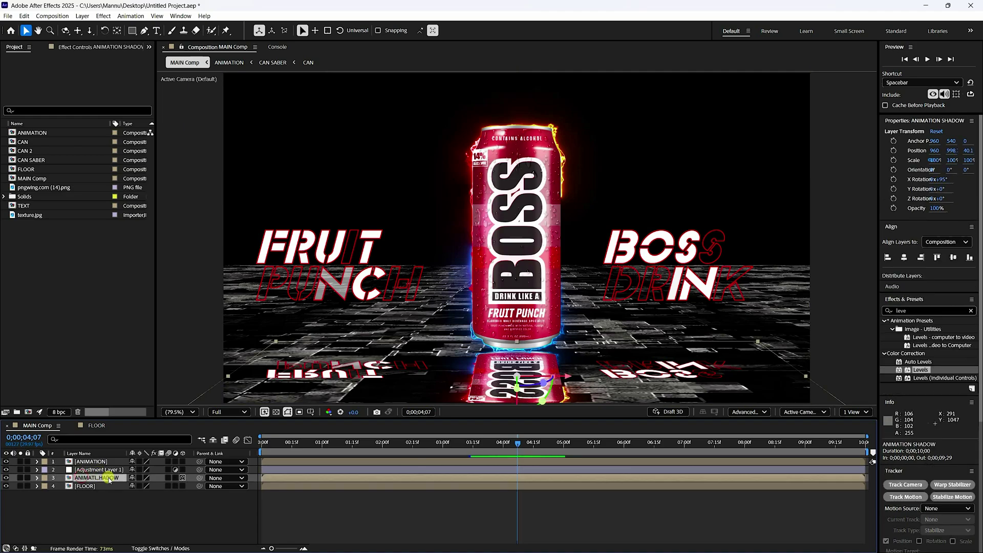
click(85, 486)
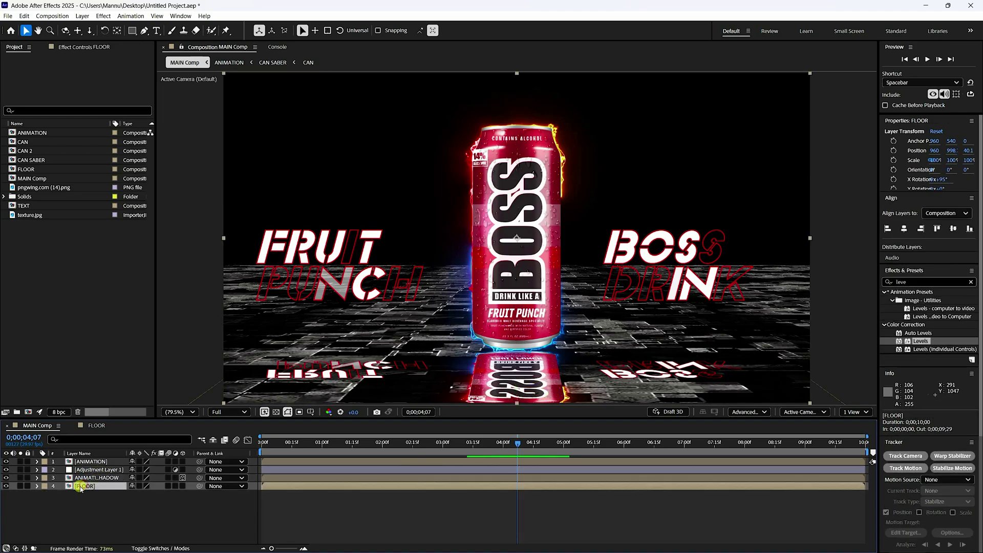
click(7, 486)
Step: Find the Compound Blur effect and apply it to Adjustment Layer 1
click(82, 470)
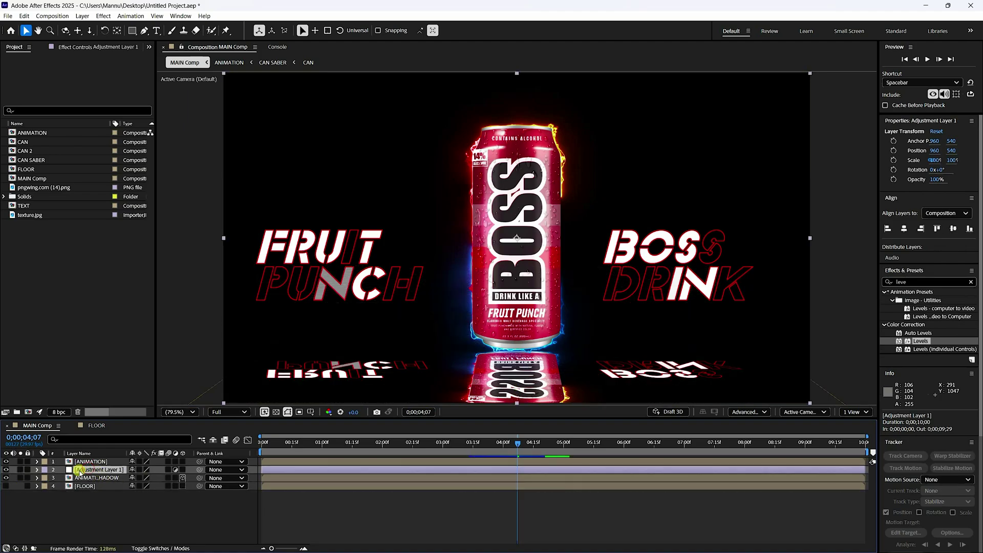
click(917, 282)
drag(918, 282, 891, 282)
text(comp)
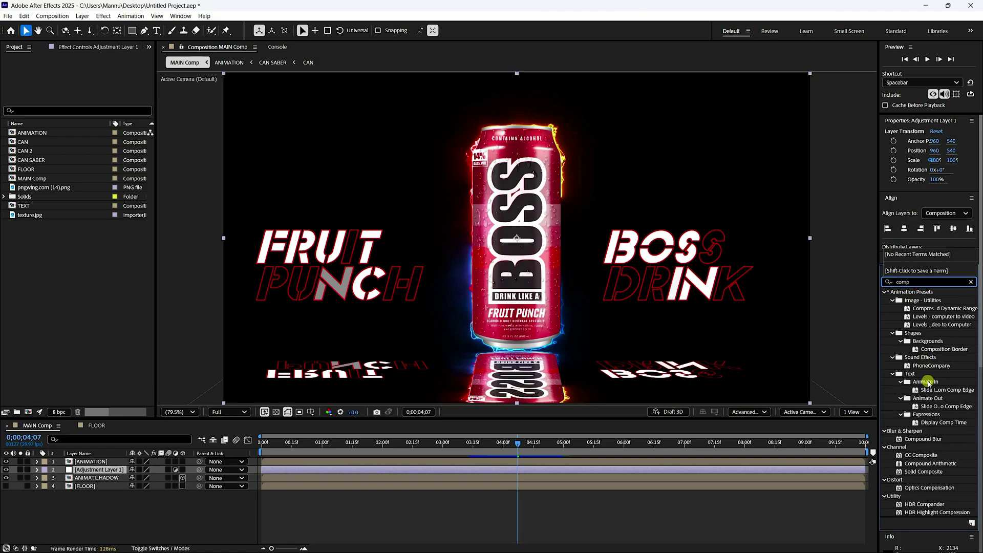
scroll(928, 383, down, 3)
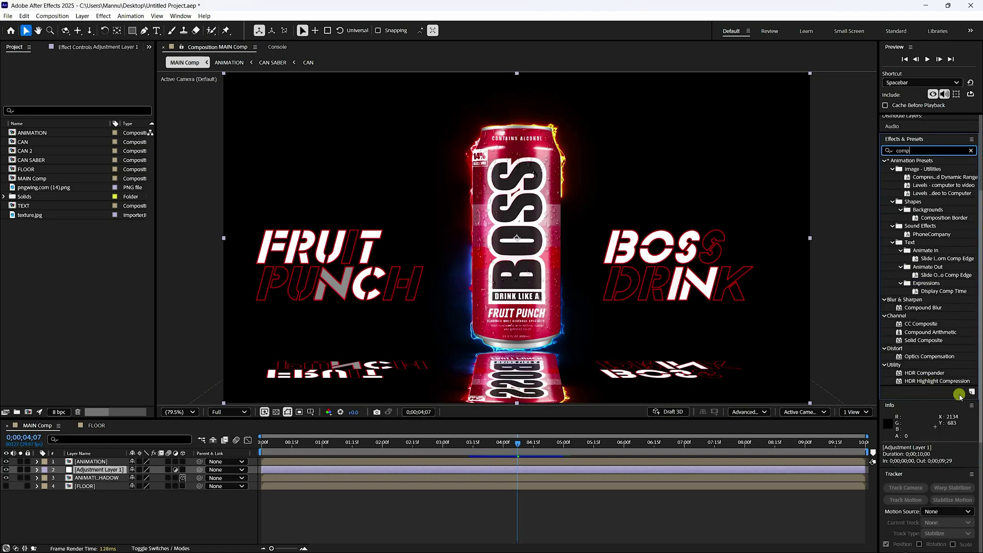
drag(925, 307, 89, 469)
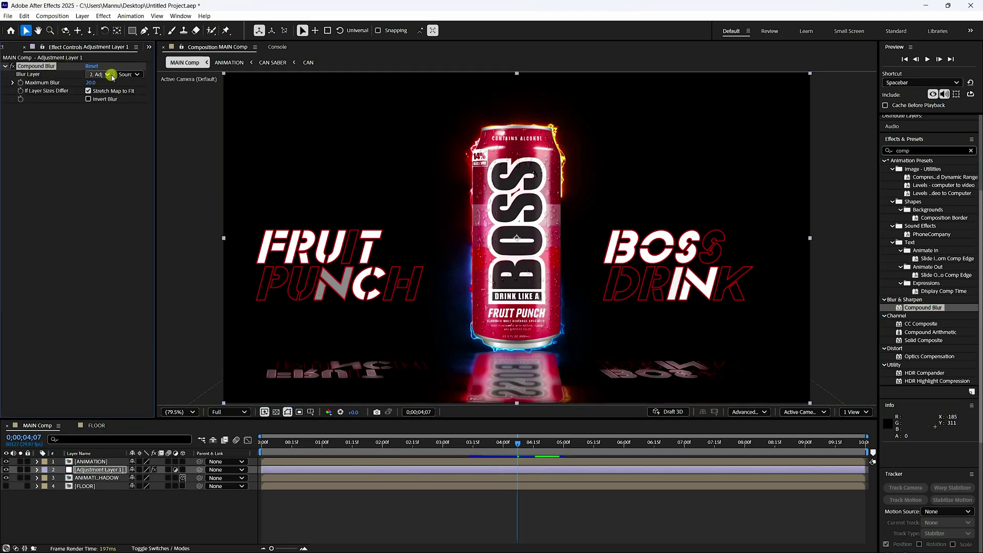
Step: Set Compound Blur's Blur Layer to FLOOR and inspect the blurred reflection beneath the can and text
click(103, 75)
click(110, 129)
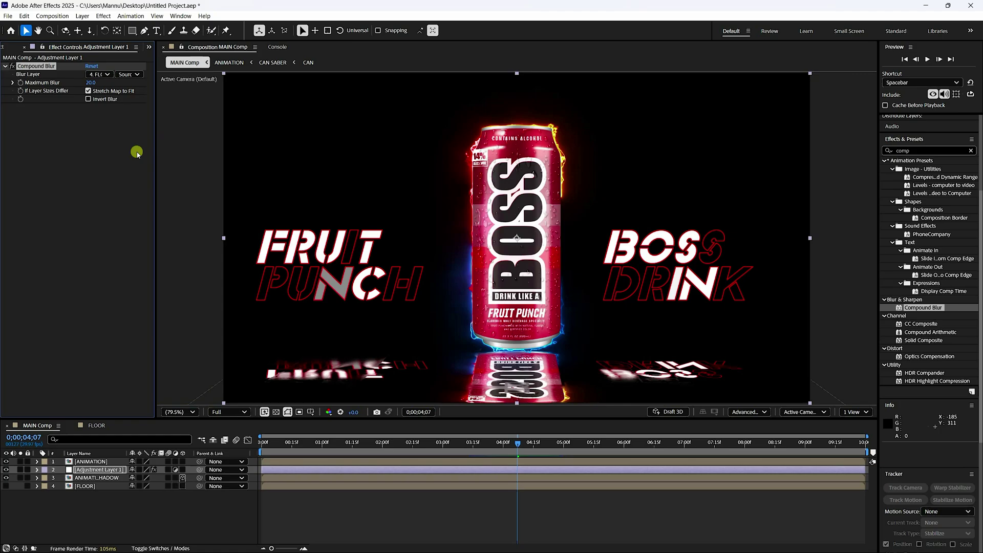
scroll(503, 345, up, 1)
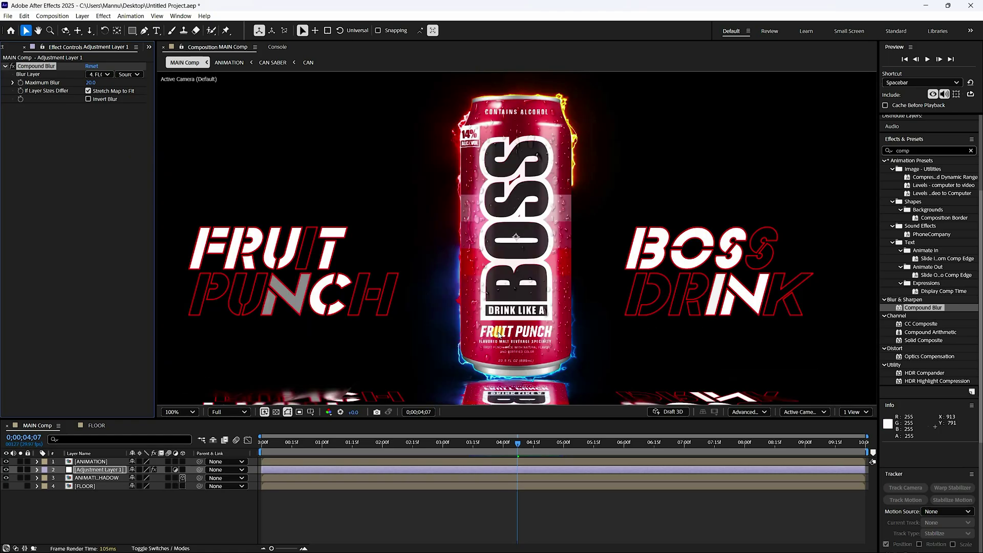
drag(503, 345, 568, 200)
scroll(514, 314, up, 1)
drag(448, 293, 535, 305)
key(v)
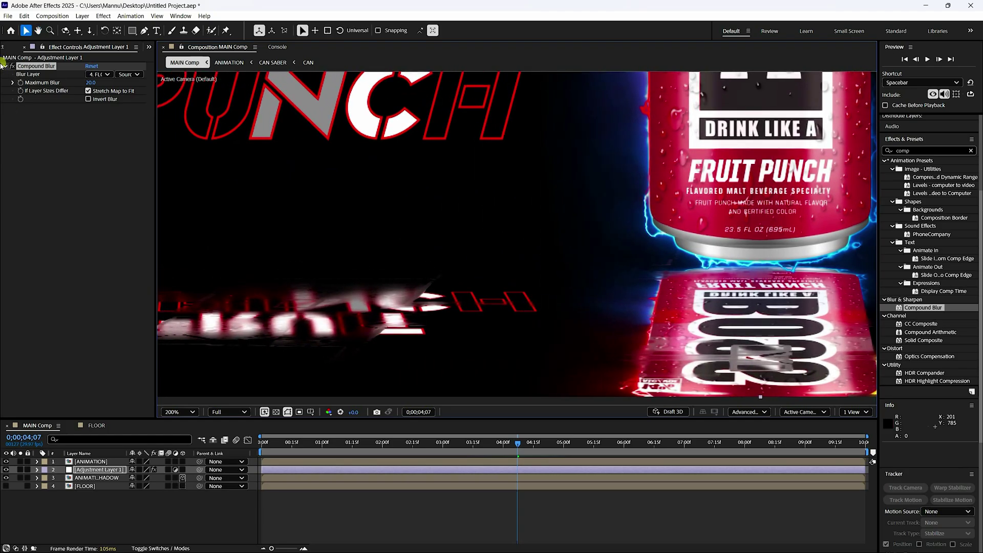
Step: Try a Maximum Blur of 100 for Compound Blur, and settle on 125 after checking the reflection
click(92, 83)
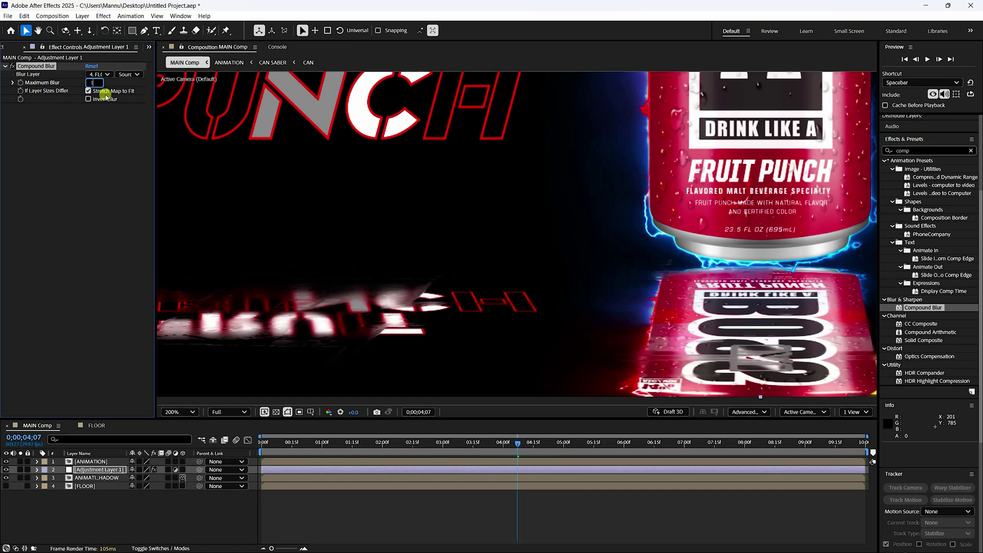
text(100)
key(Return)
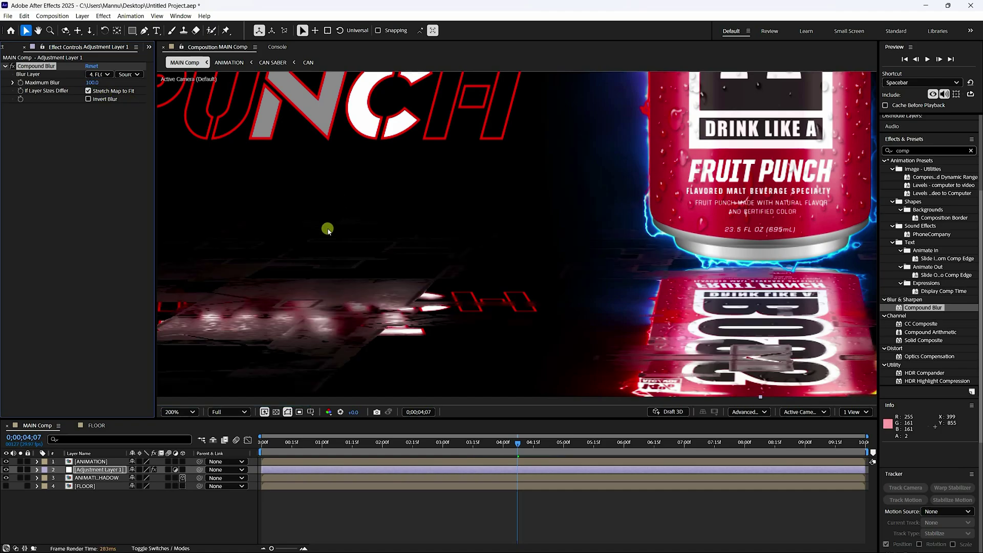
scroll(325, 229, down, 1)
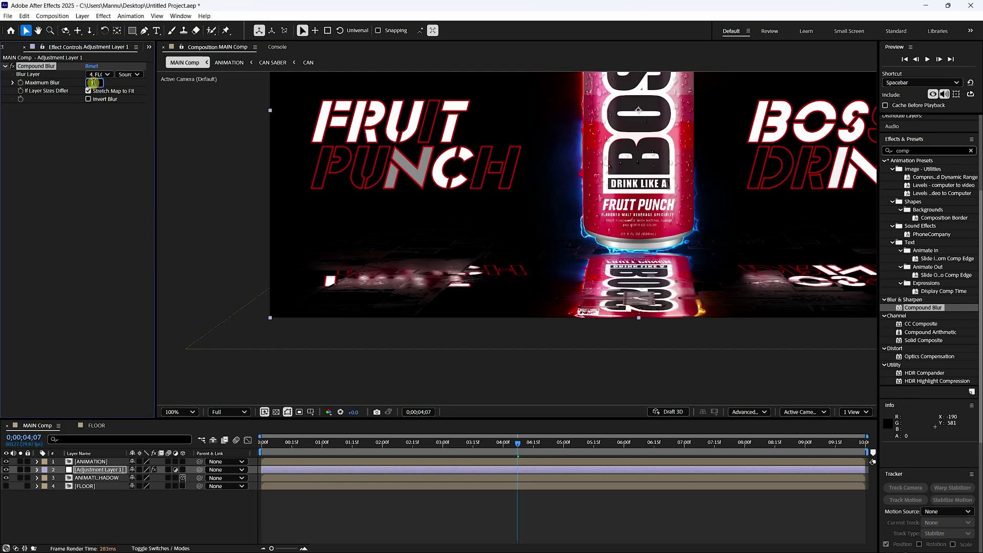
text(125)
key(Return)
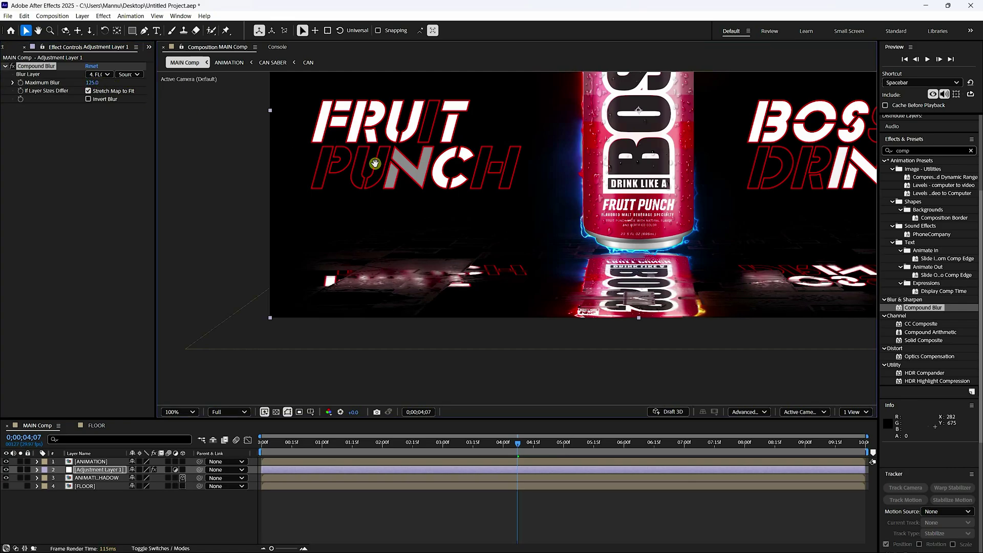
drag(455, 122, 294, 160)
key(v)
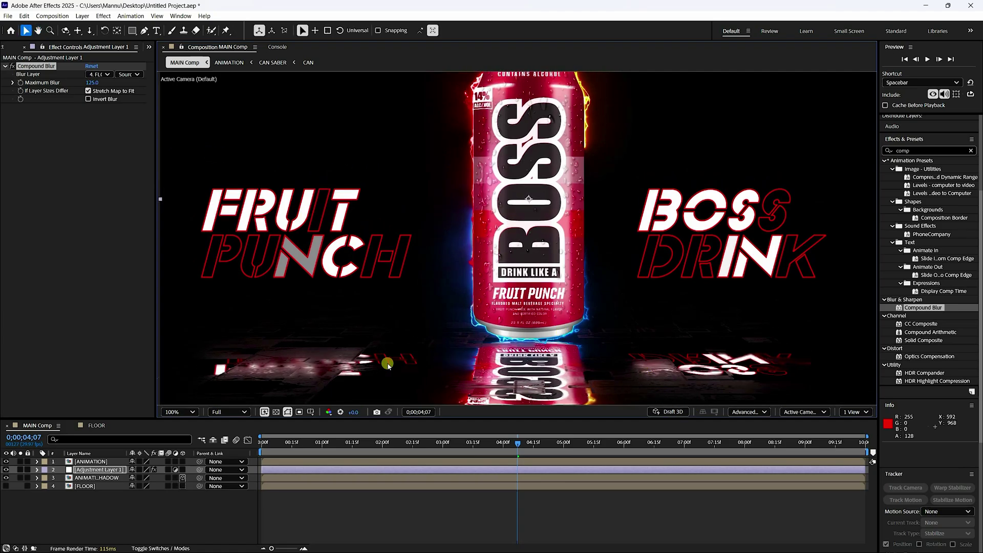
Step: Find the CC Glass effect and apply it to Adjustment Layer 1 below Compound Blur
click(920, 151)
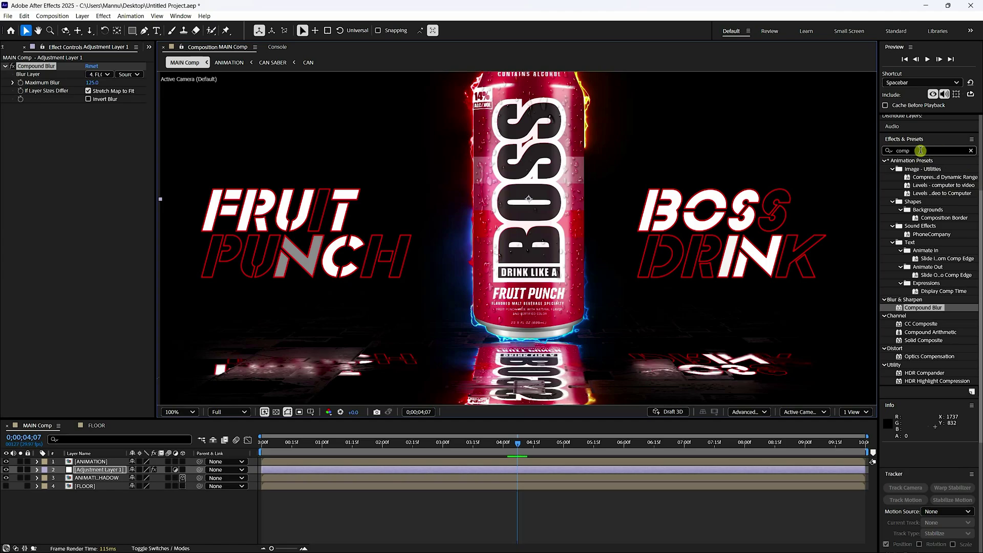
text(cc glas)
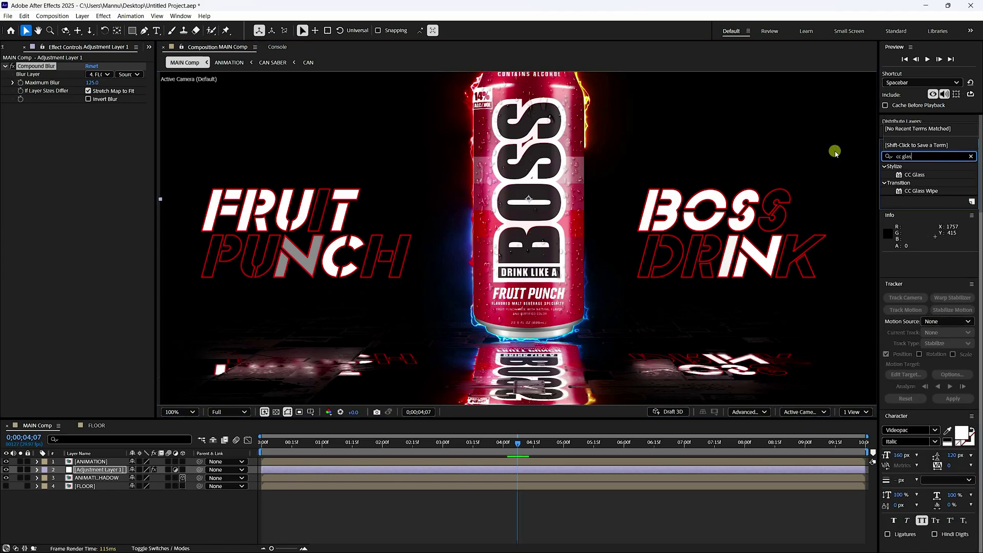
click(916, 176)
mouse_move(917, 175)
mouse_down()
mouse_move(216, 295)
mouse_move(71, 288)
mouse_move(79, 292)
mouse_move(90, 106)
mouse_up()
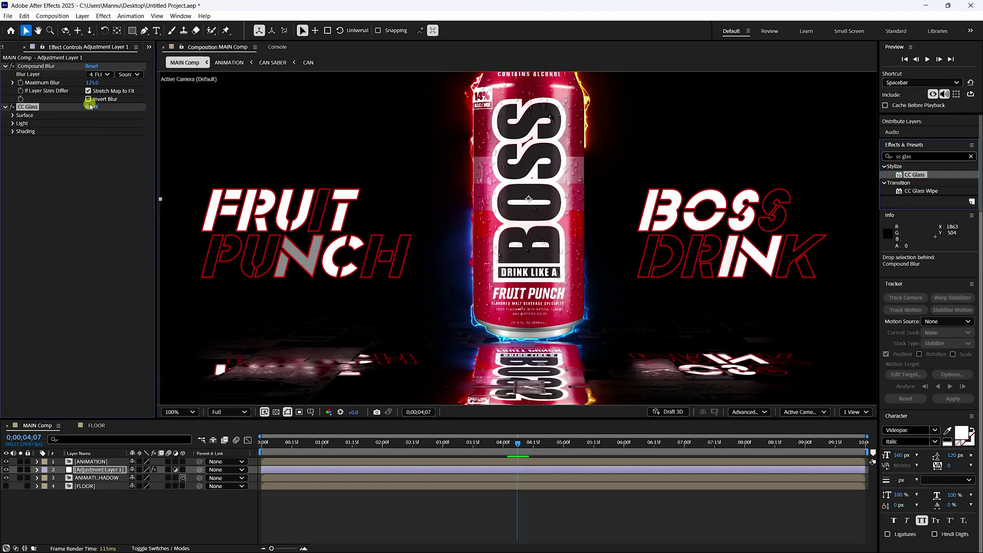
Step: Set CC Glass's Surface Bump Map to the FLOOR layer and its Softness to 0
click(12, 115)
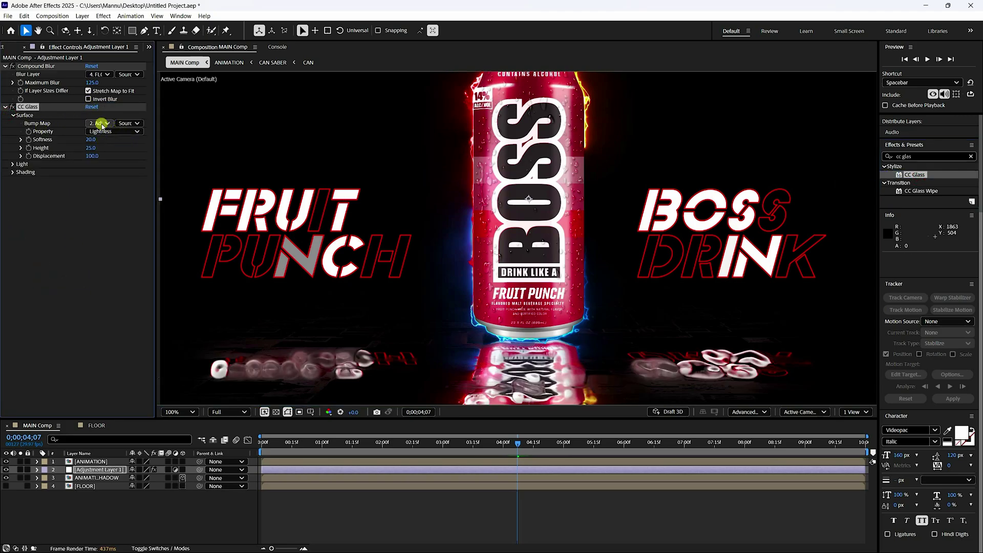
click(104, 123)
click(109, 178)
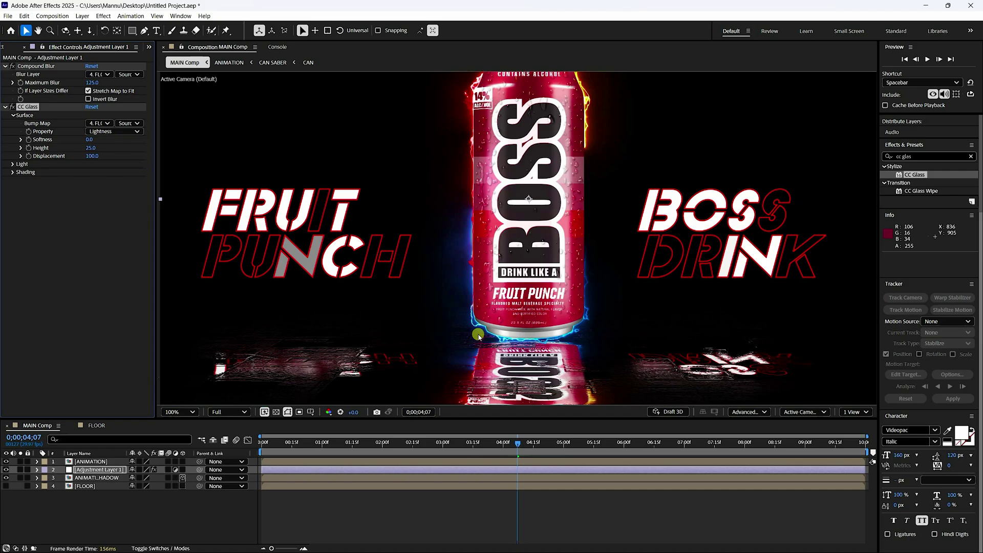
Step: Examine the glass-distorted floor reflections of both texts and the can up close, and return to the full composition
key(h)
drag(477, 389, 478, 318)
key(v)
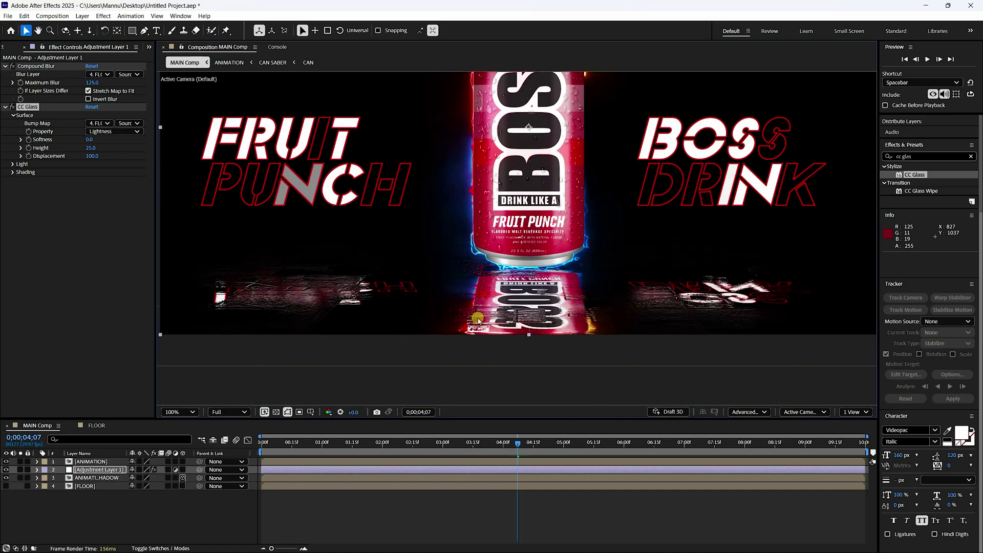
scroll(477, 318, up, 4)
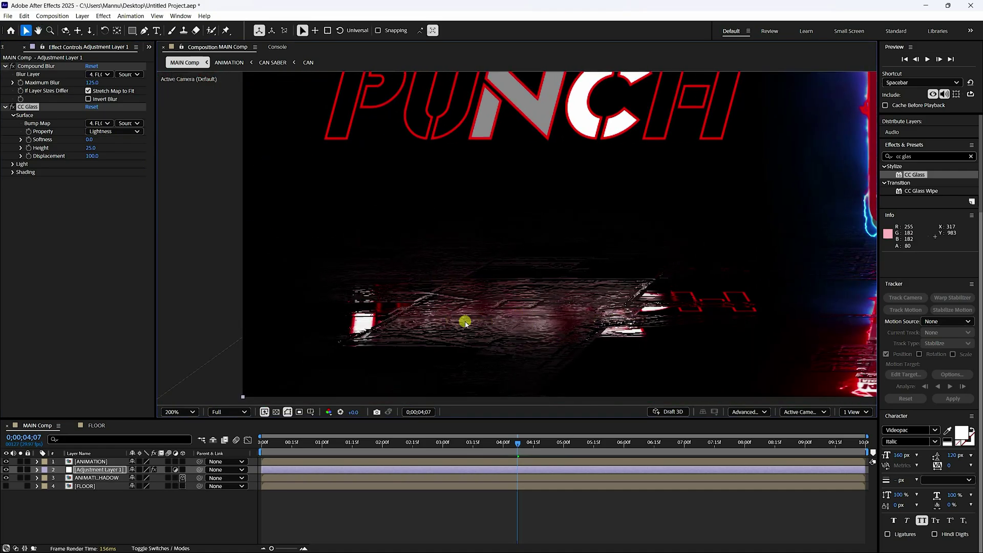
key(h)
drag(617, 305, 627, 292)
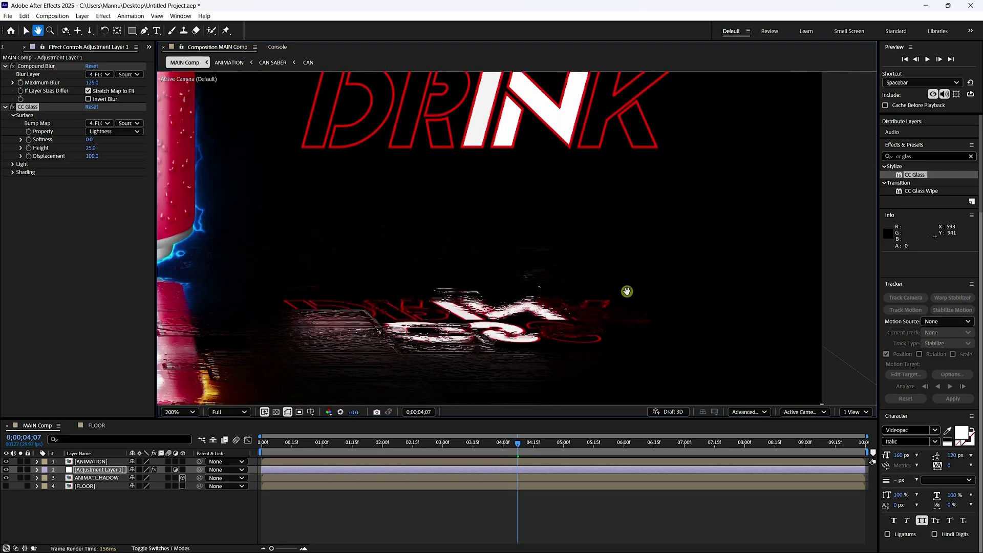
key(v)
scroll(505, 307, left, 5)
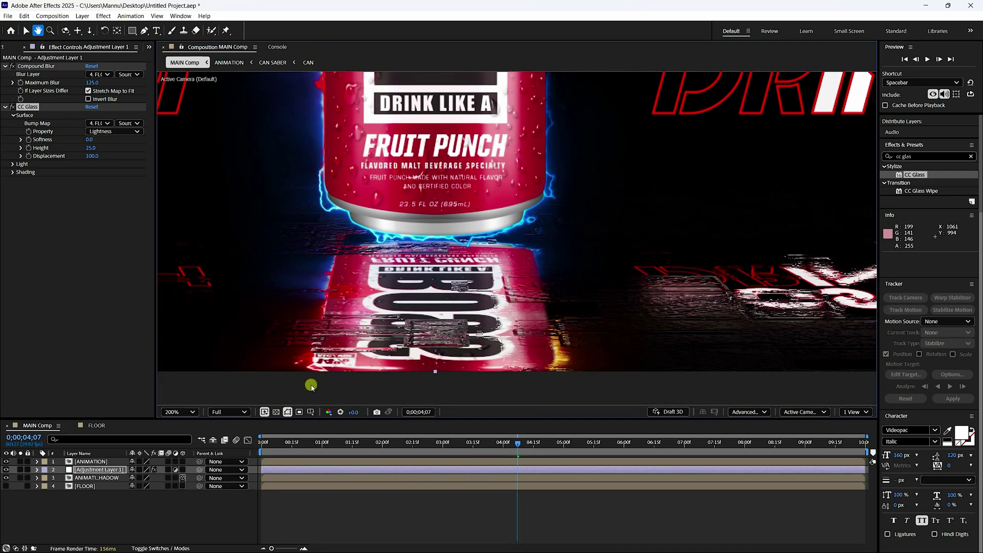
click(178, 412)
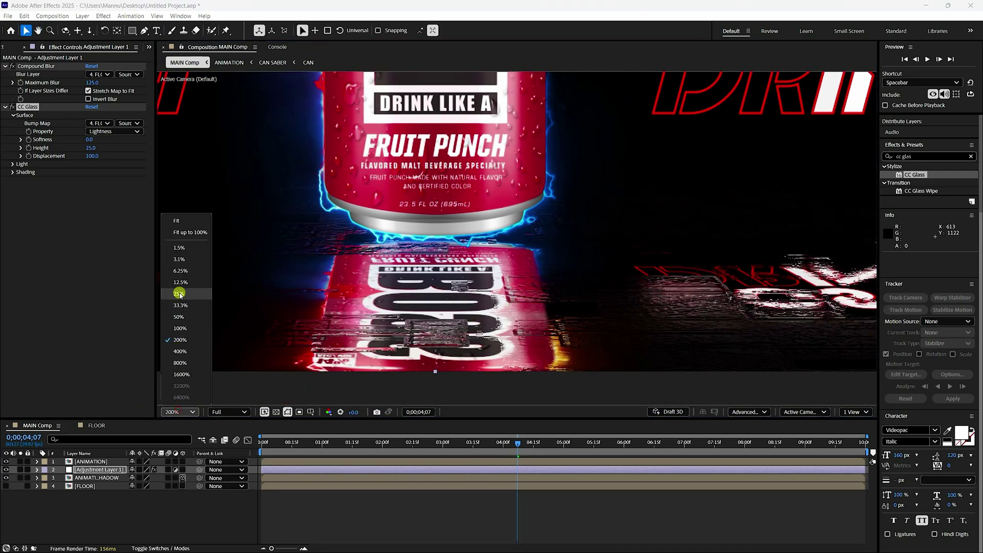
click(188, 235)
Step: Reveal CC Glass's Light settings and preview the MAIN Comp animation from its first frame
click(14, 165)
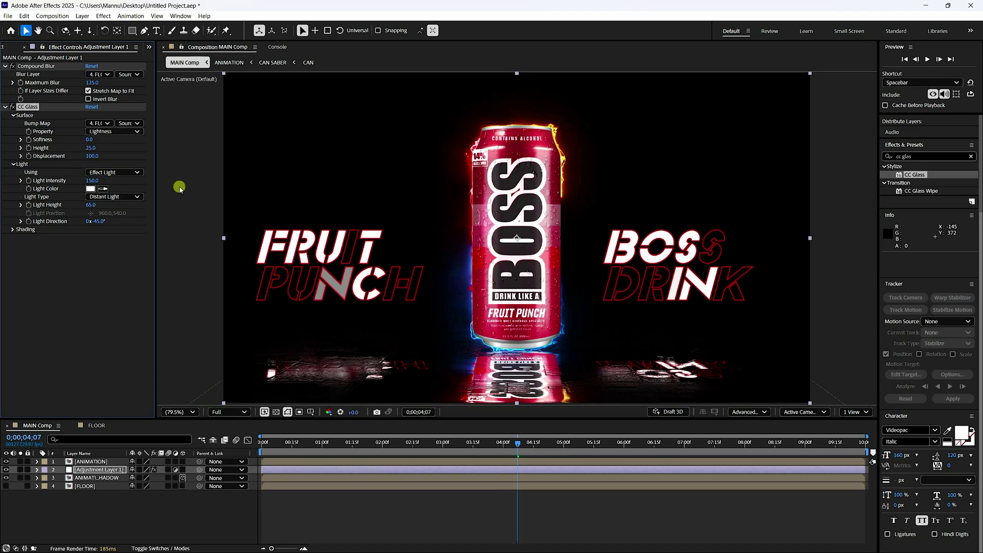
click(88, 509)
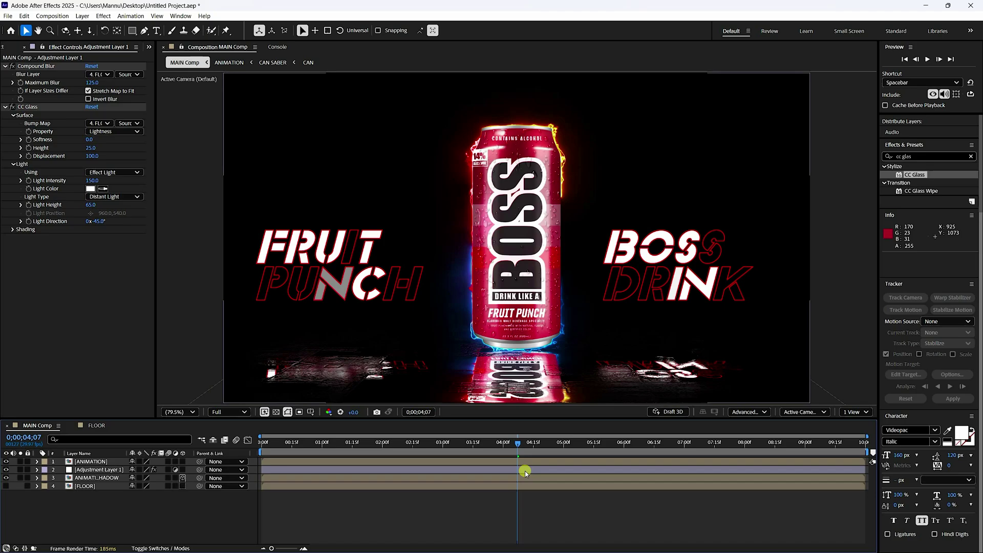
drag(519, 445, 213, 450)
click(928, 59)
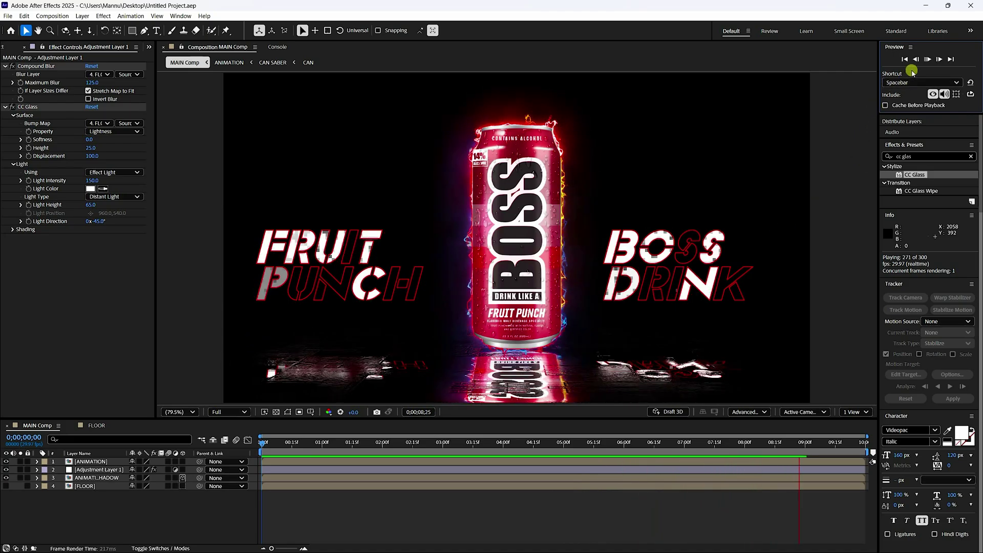
click(928, 56)
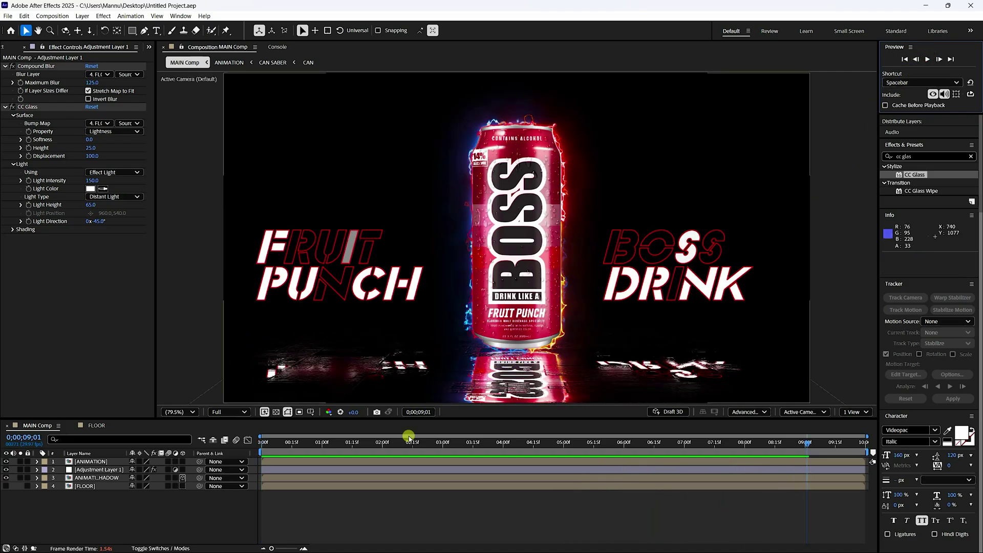
Step: Draw a flat dark ellipse about 291 by 29 px at the base of the can with the Ellipse tool
right_click(189, 515)
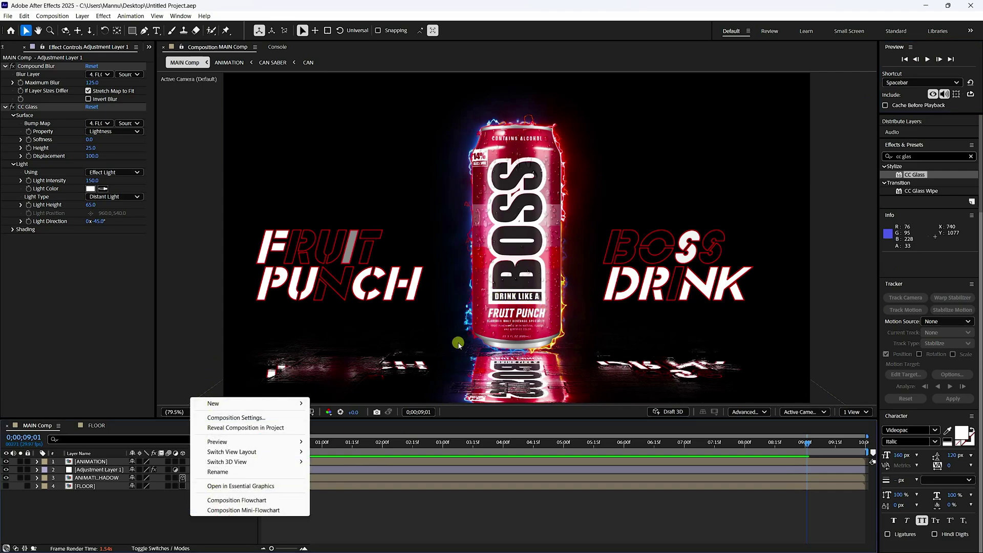
click(136, 31)
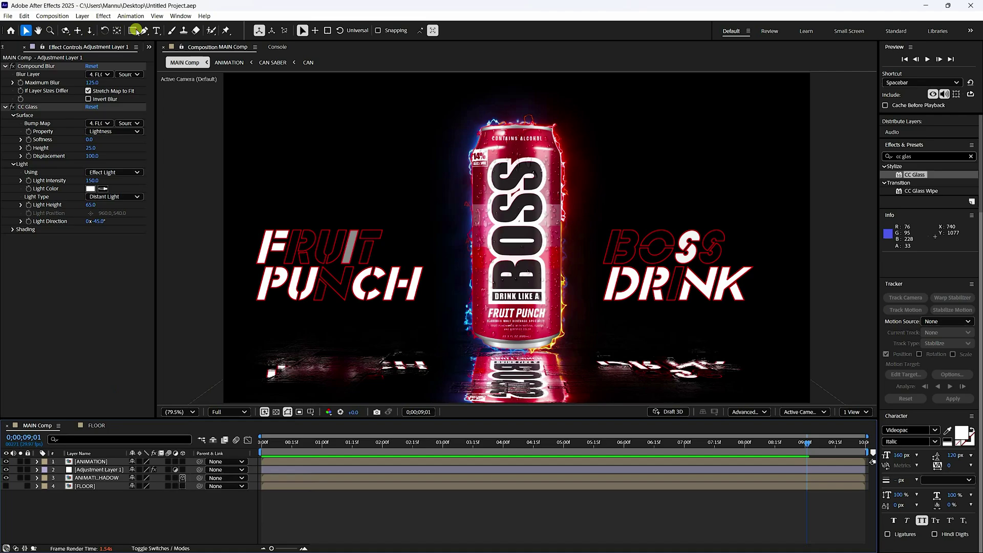
click(134, 32)
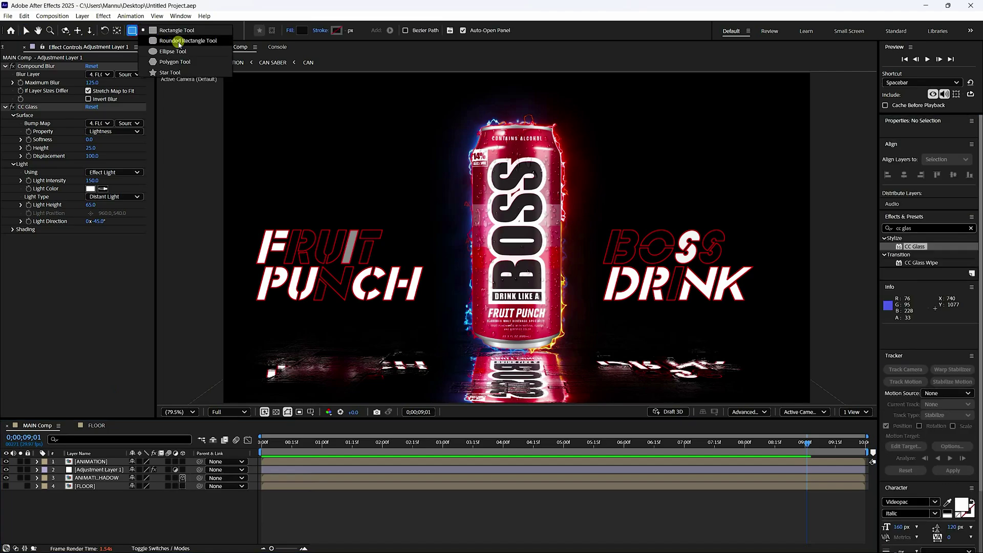
click(168, 60)
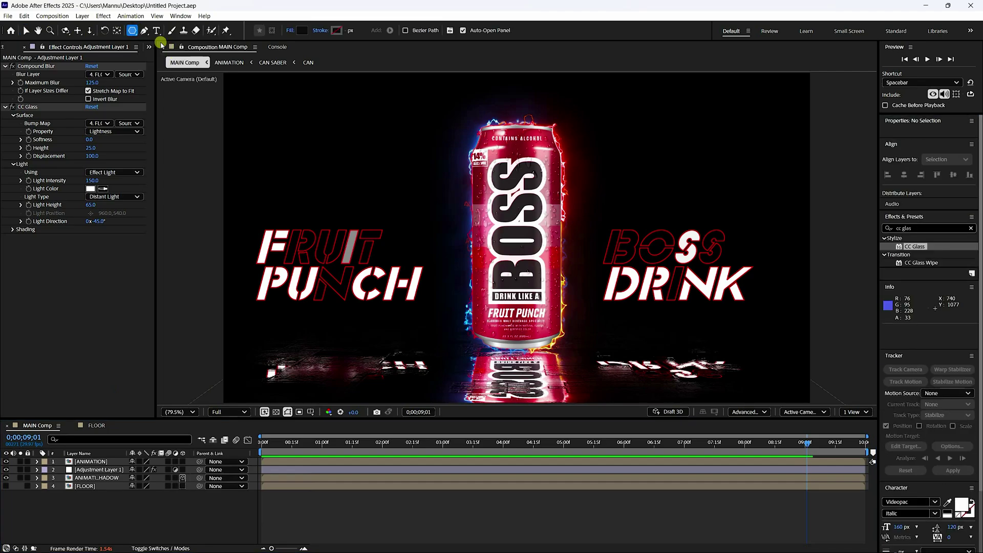
click(132, 30)
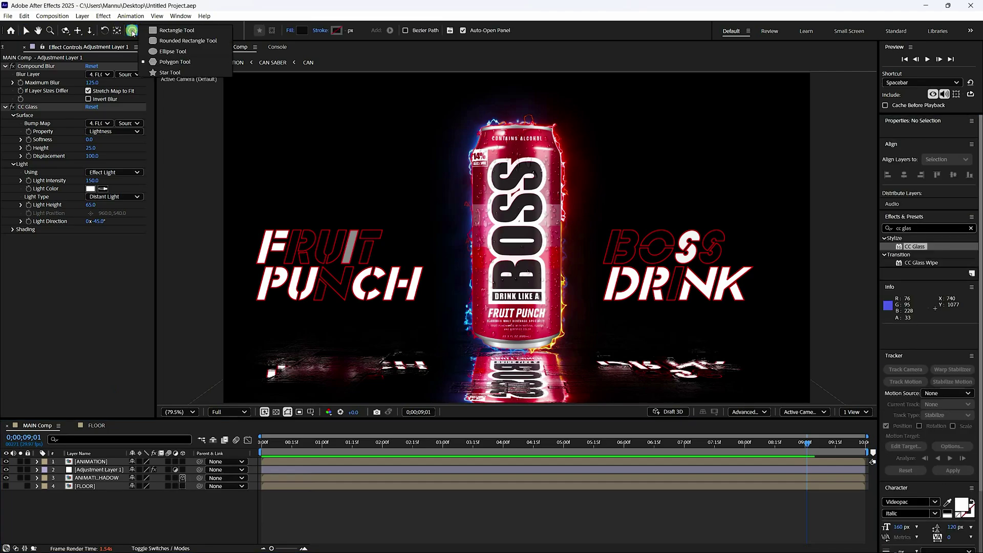
click(183, 51)
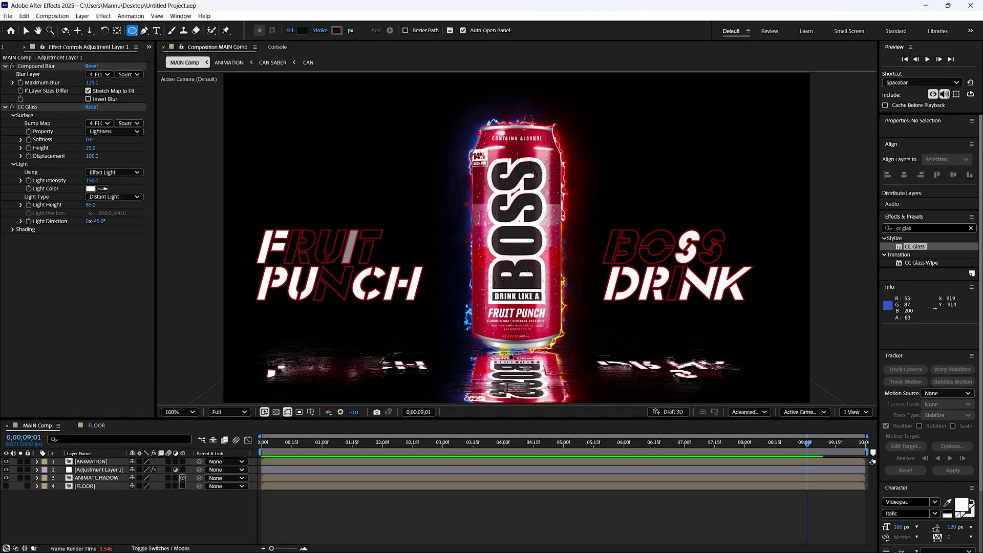
key(period)
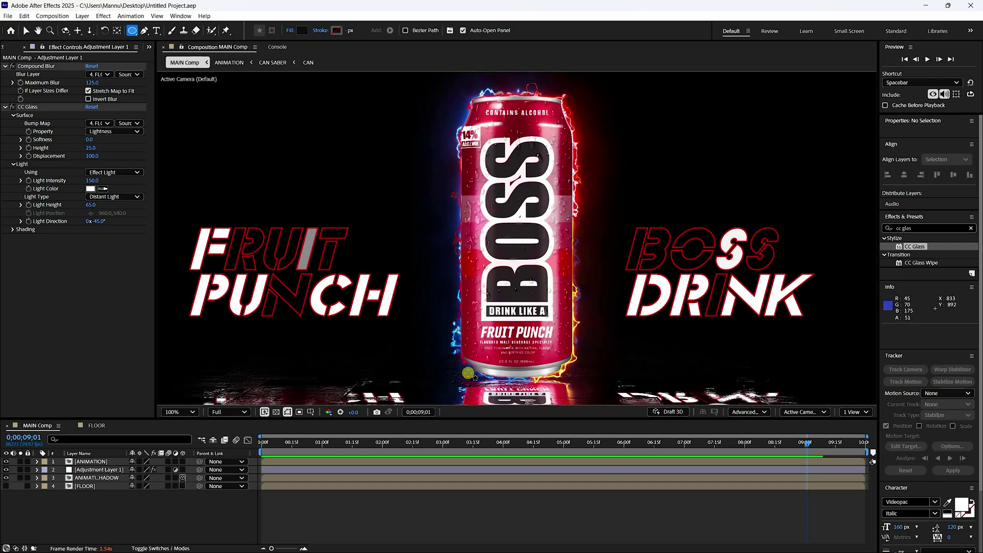
drag(468, 372, 577, 384)
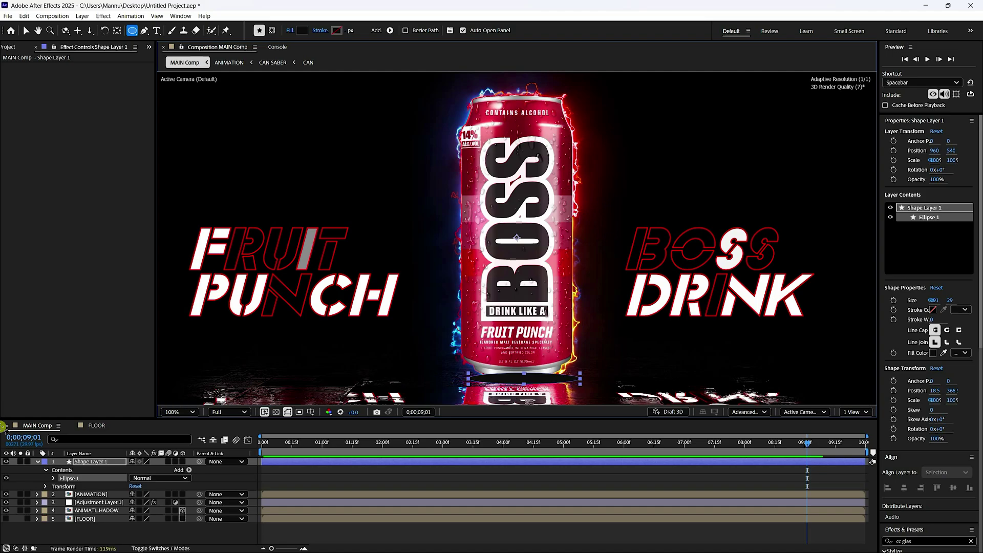
Step: Move Shape Layer 1 directly below the ANIMATION layer and set its X position to 952
click(37, 462)
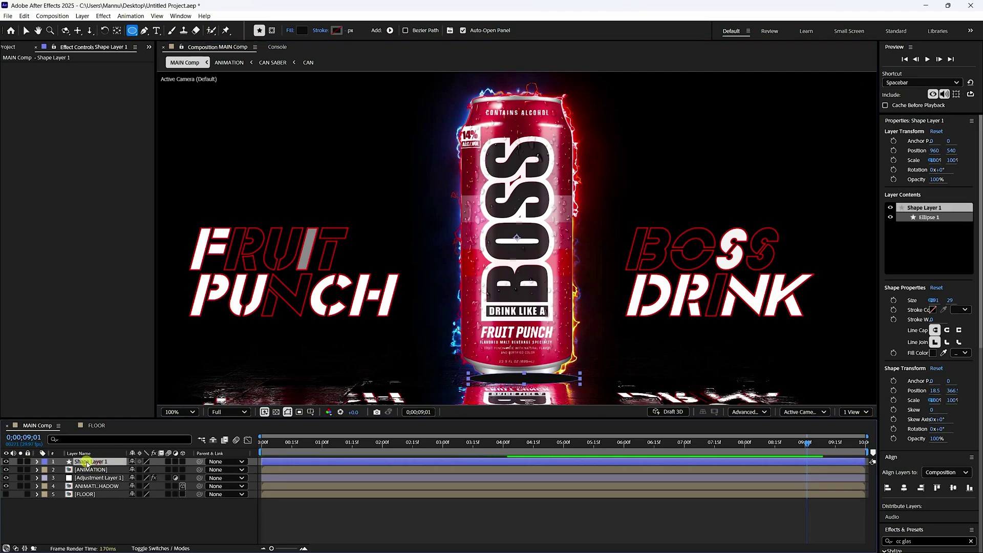
drag(95, 472, 103, 472)
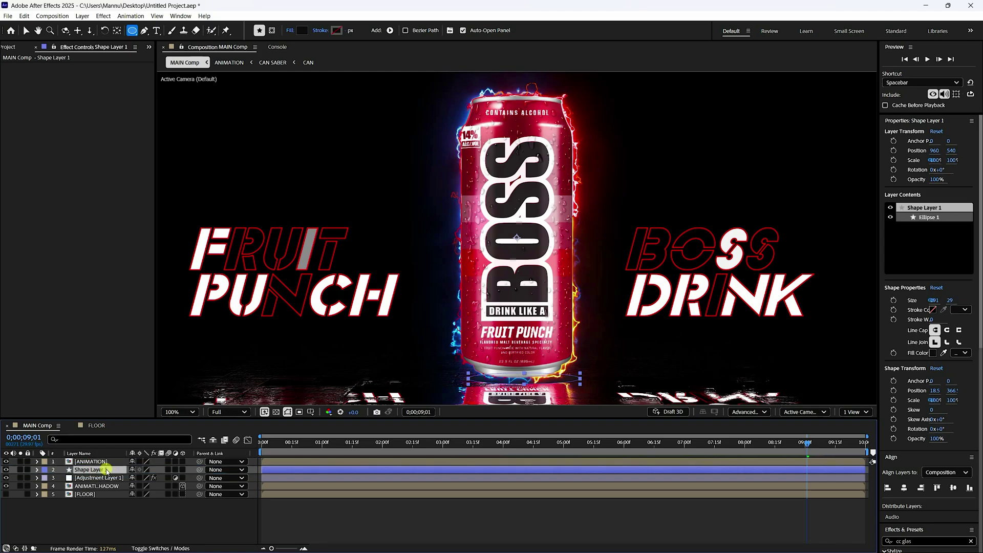
key(p)
drag(136, 480, 134, 478)
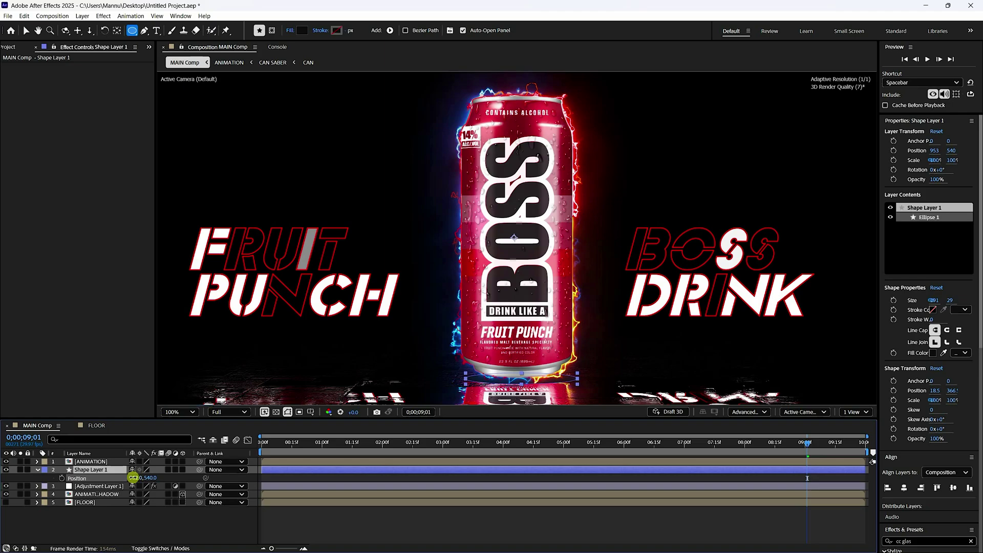
click(121, 513)
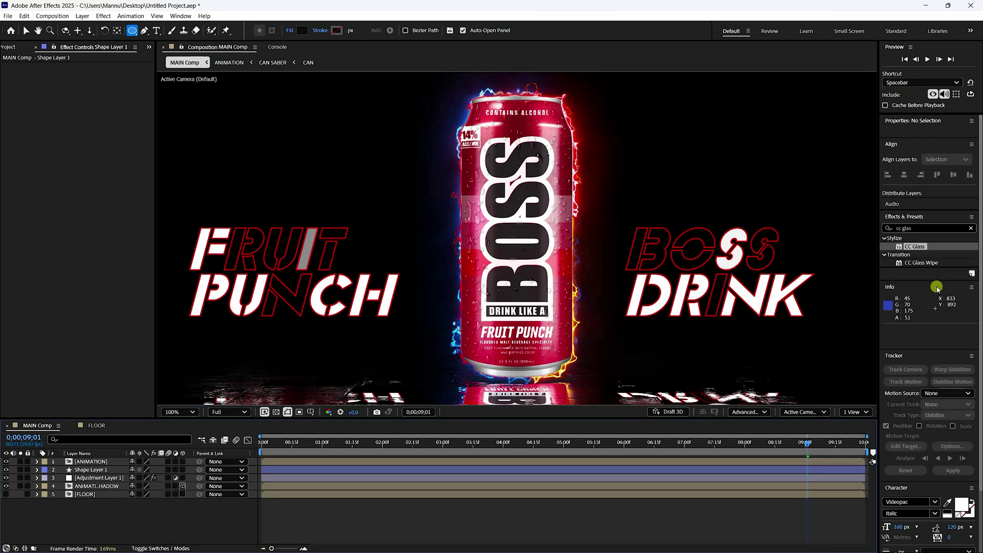
Step: Find Gaussian Blur, apply it to Shape Layer 1 and set its Blurriness to 10
drag(922, 228, 834, 228)
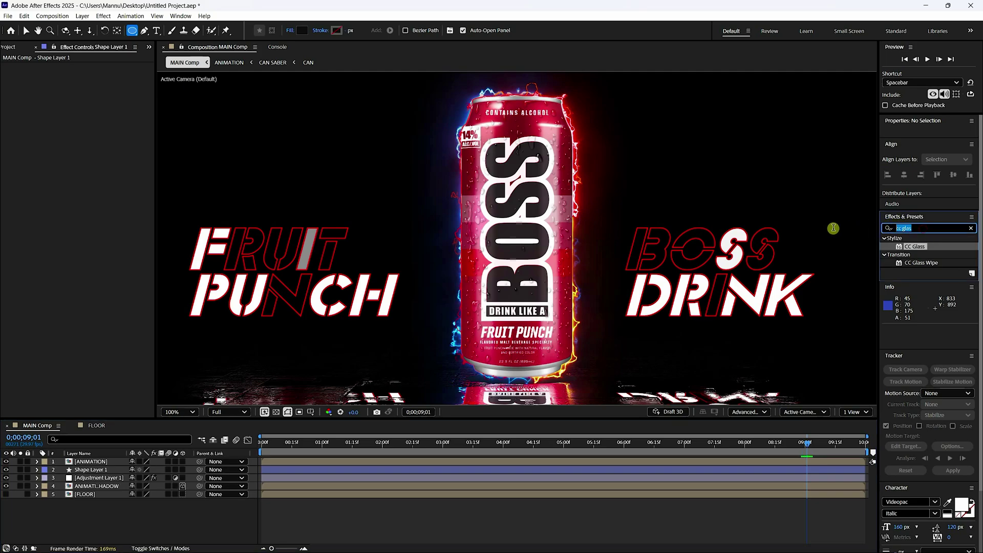
text(blu)
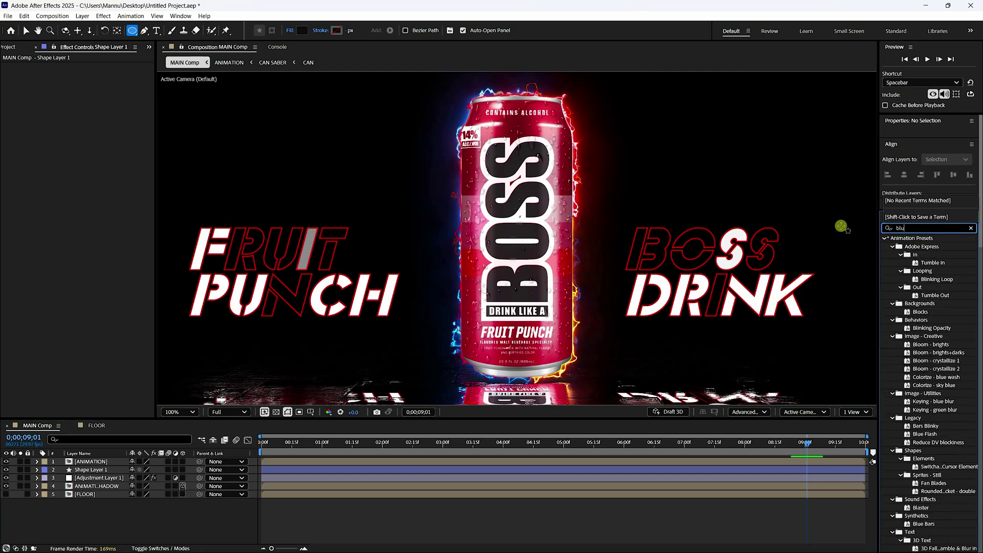
text(r)
click(932, 467)
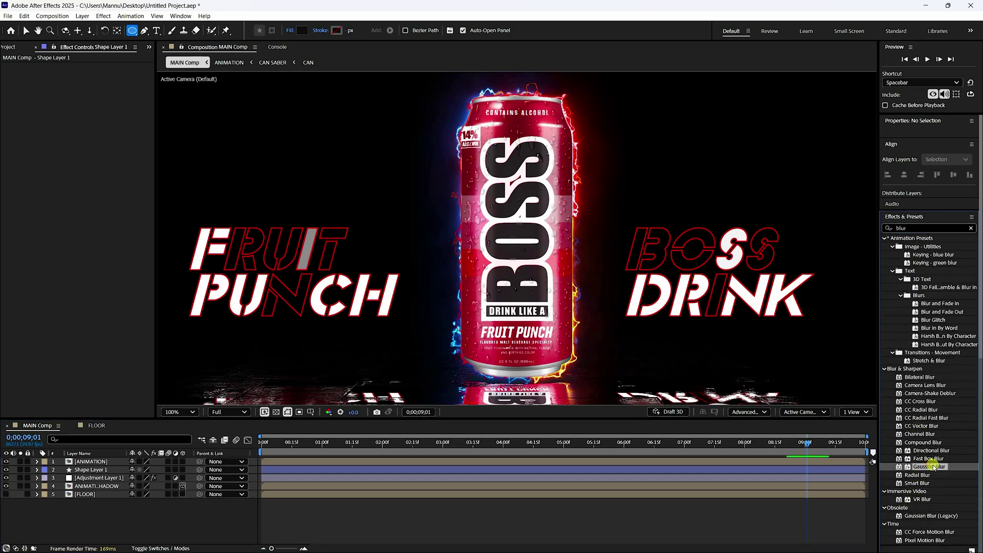
drag(937, 468, 87, 205)
key(v)
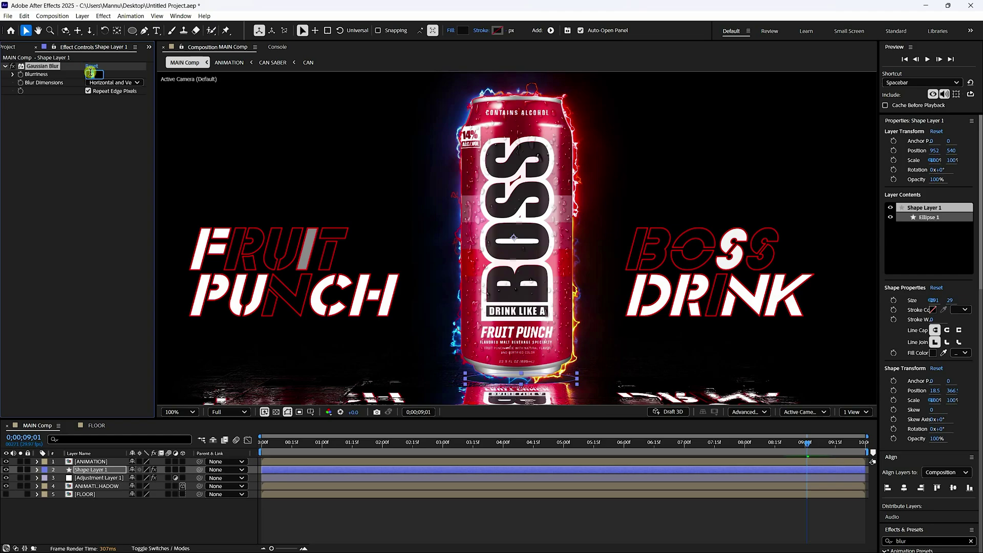
click(91, 72)
click(505, 522)
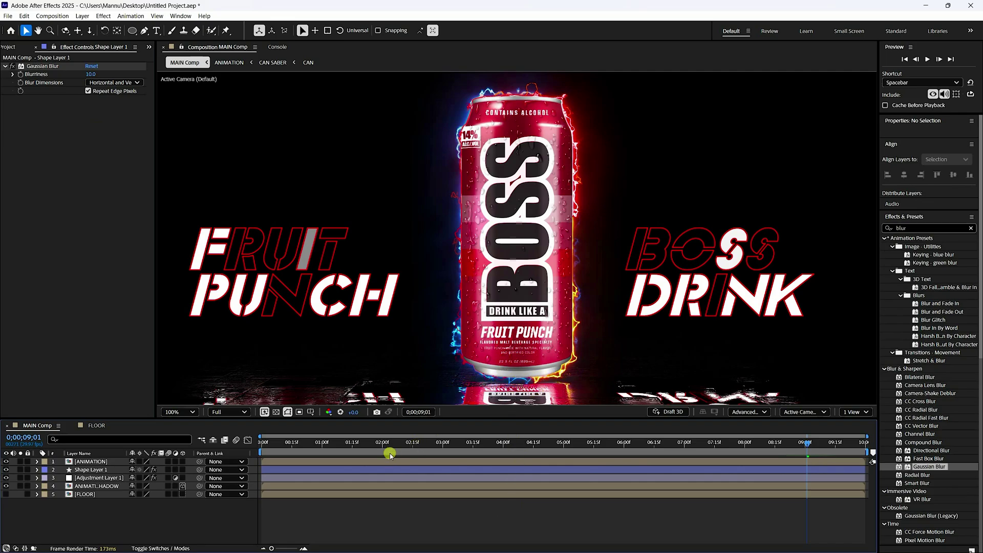
Step: Check the blurred shadow under the can at 0;00;04;00 and select Shape Layer 1
click(503, 442)
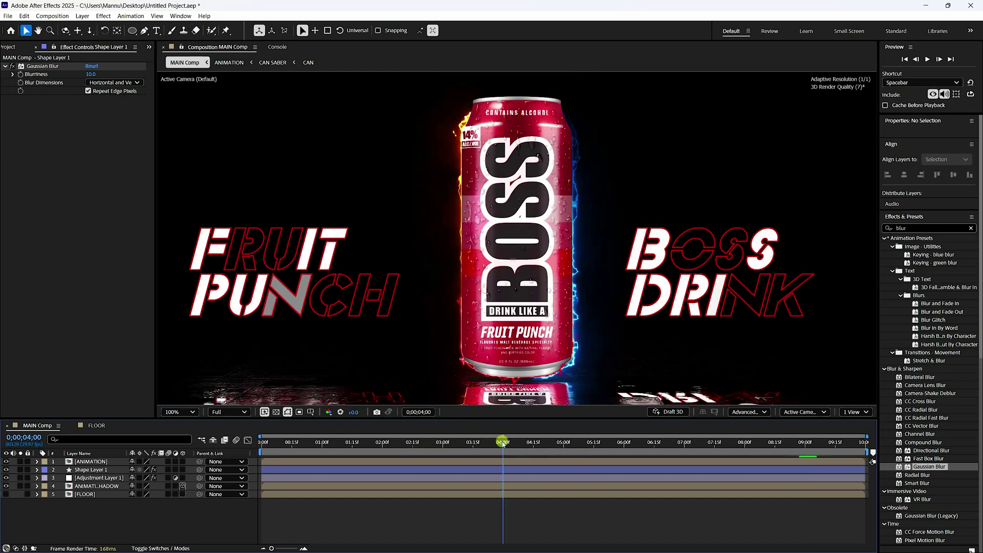
click(502, 442)
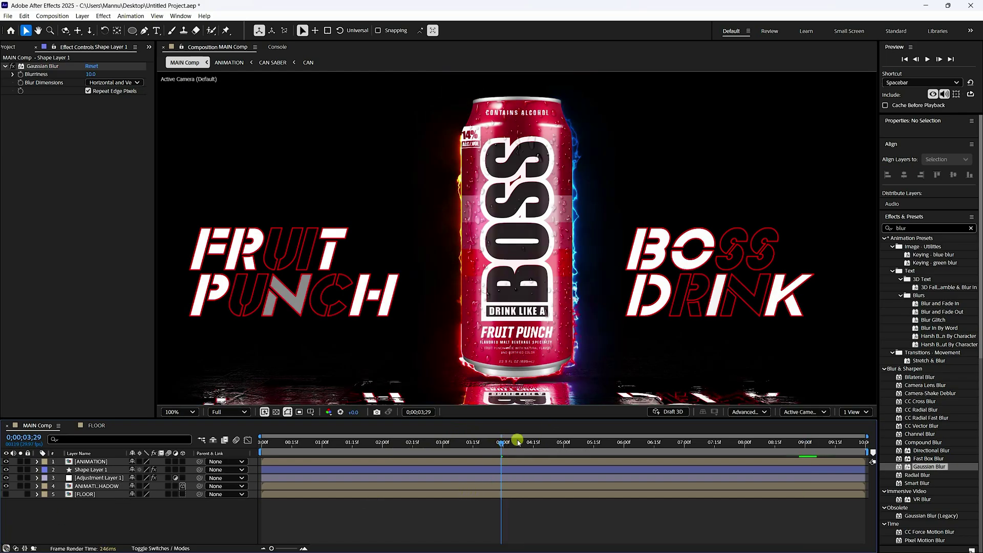
click(504, 443)
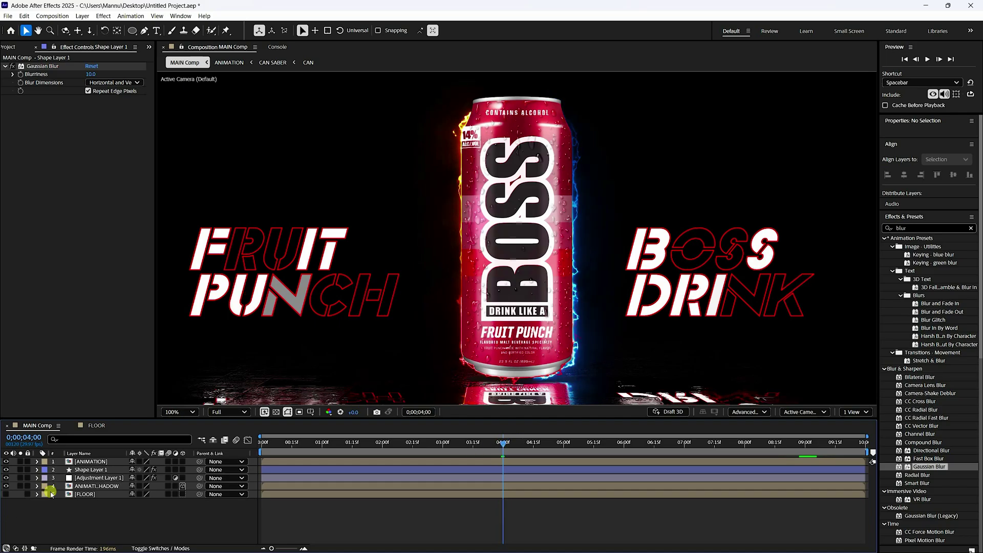
click(94, 470)
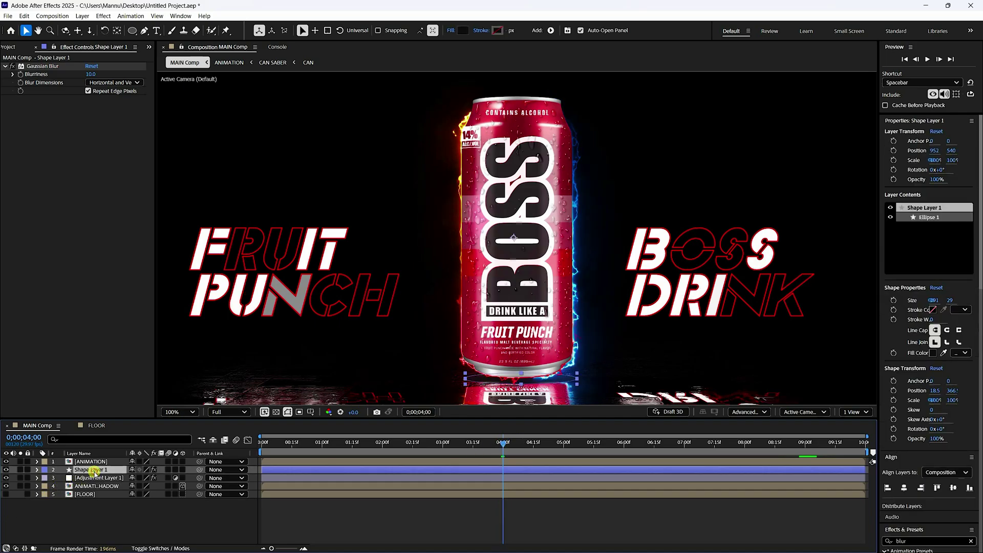
Step: Keyframe Shape Layer 1's opacity at 100% at 0;00;04;00 and 0% at 0;00;03;00 so the shadow fades in
key(t)
click(62, 478)
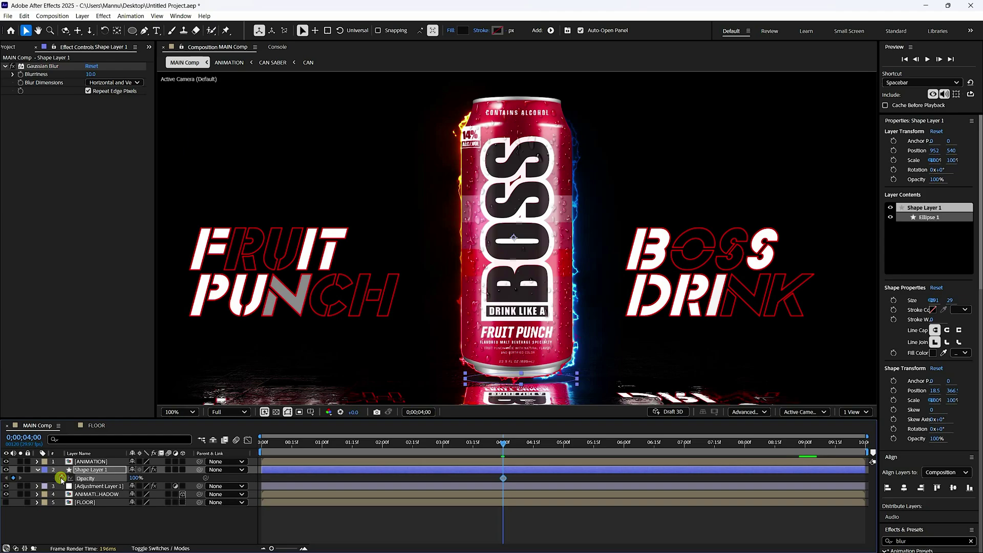
click(442, 443)
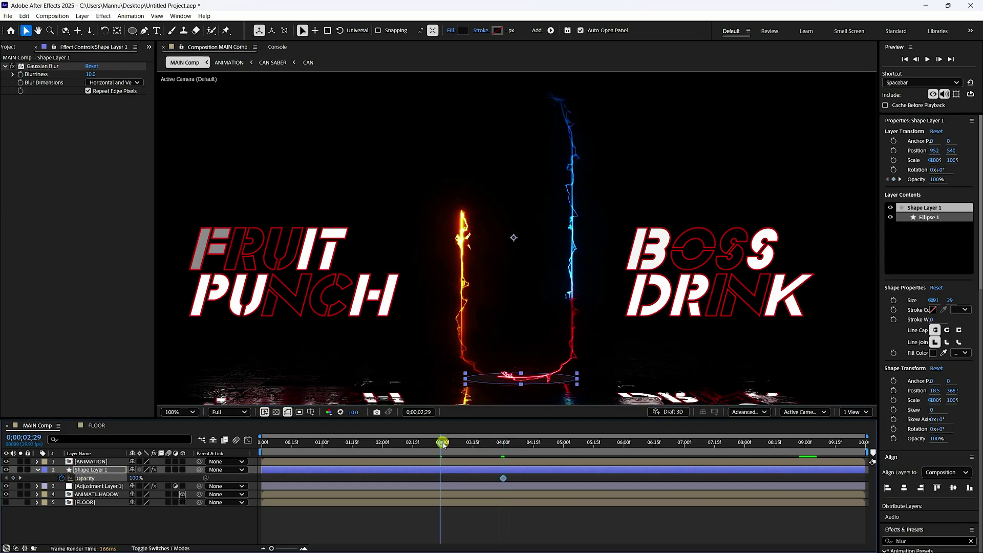
drag(443, 445, 445, 445)
click(153, 487)
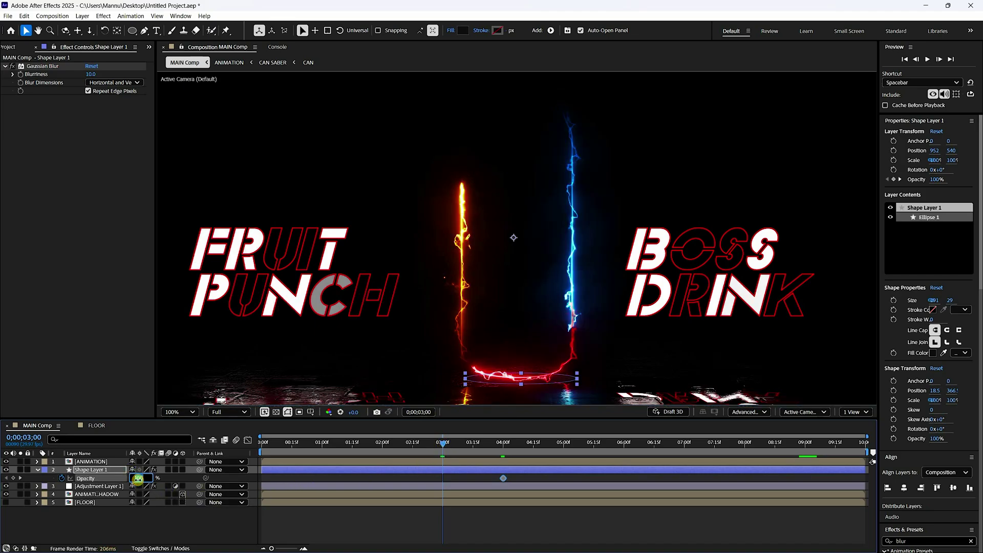
click(531, 522)
Step: Apply Easy Ease to both opacity keyframes of Shape Layer 1 and preview the shadow's fade-in from the start
drag(574, 534, 205, 450)
key(F9)
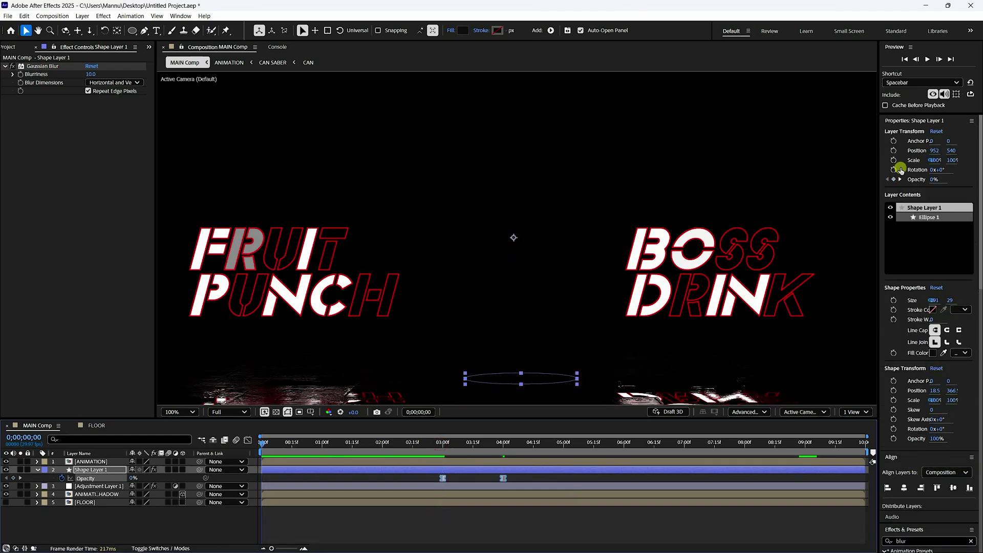
click(925, 61)
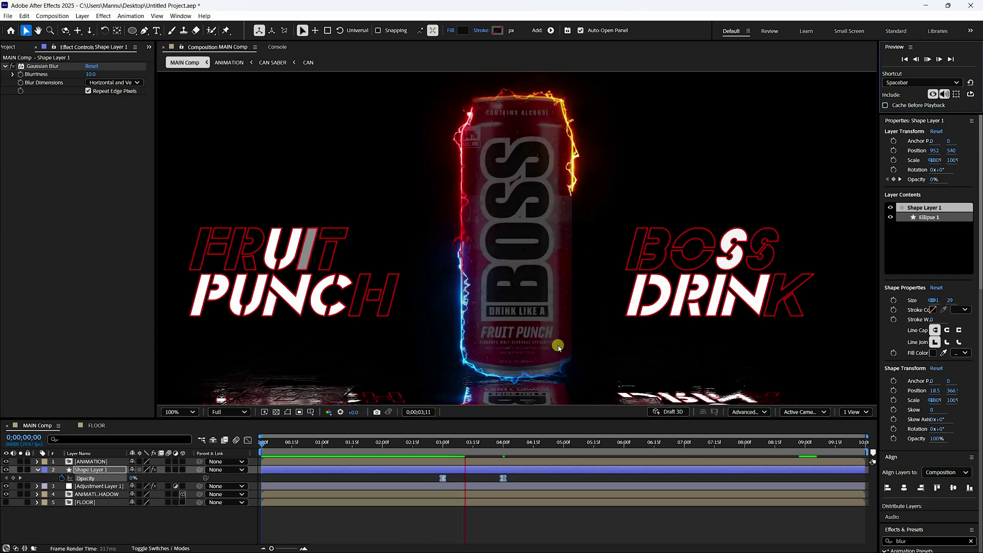
key(space)
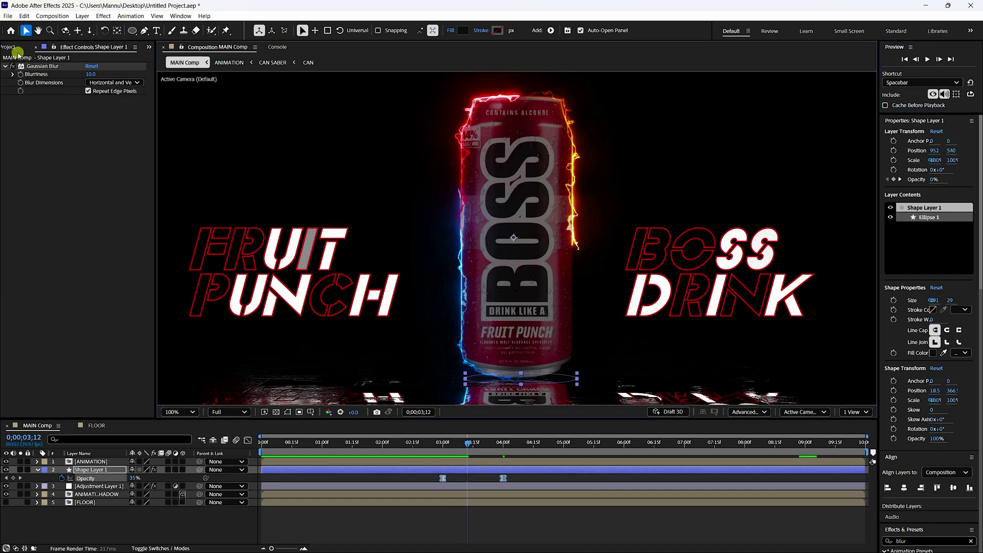
Step: Create a new project folder named Particles
click(17, 51)
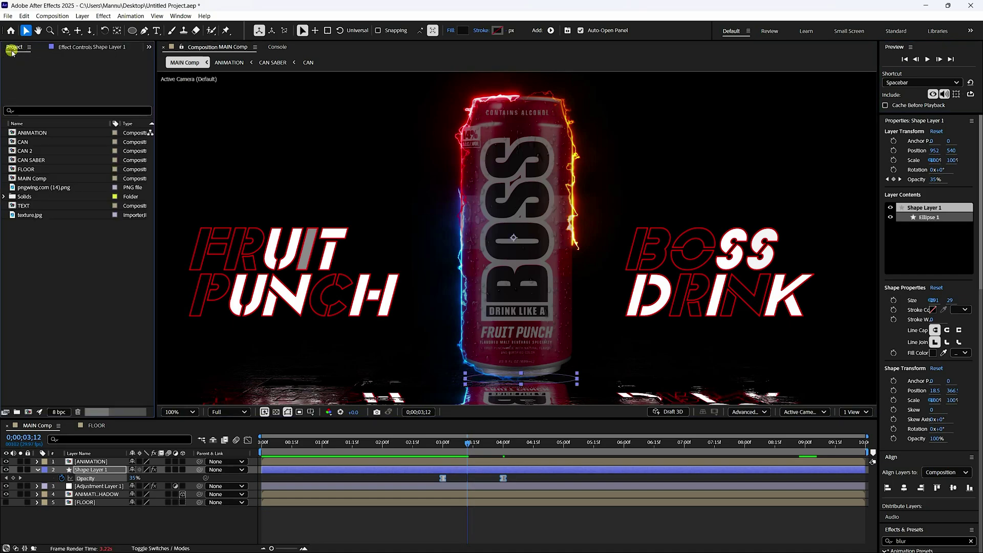
right_click(58, 251)
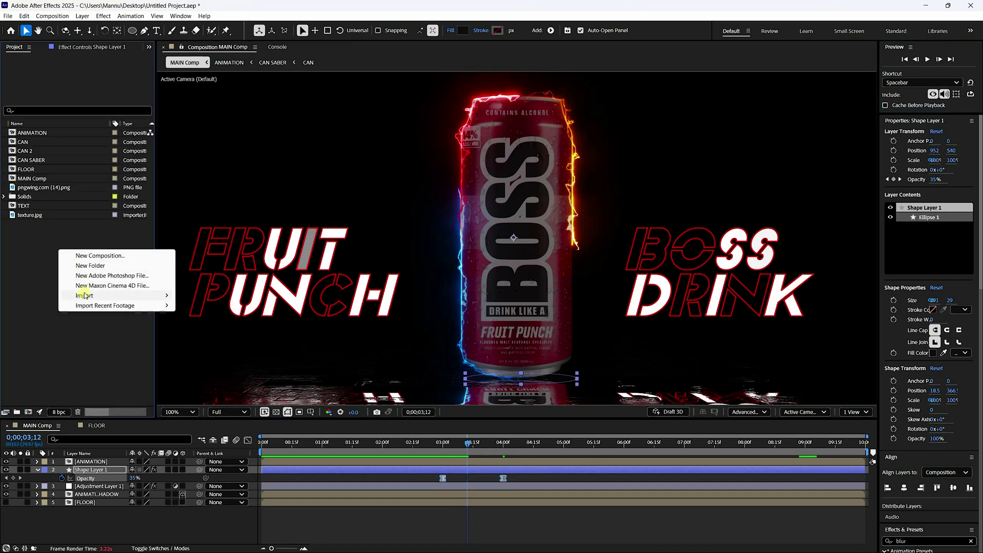
click(88, 265)
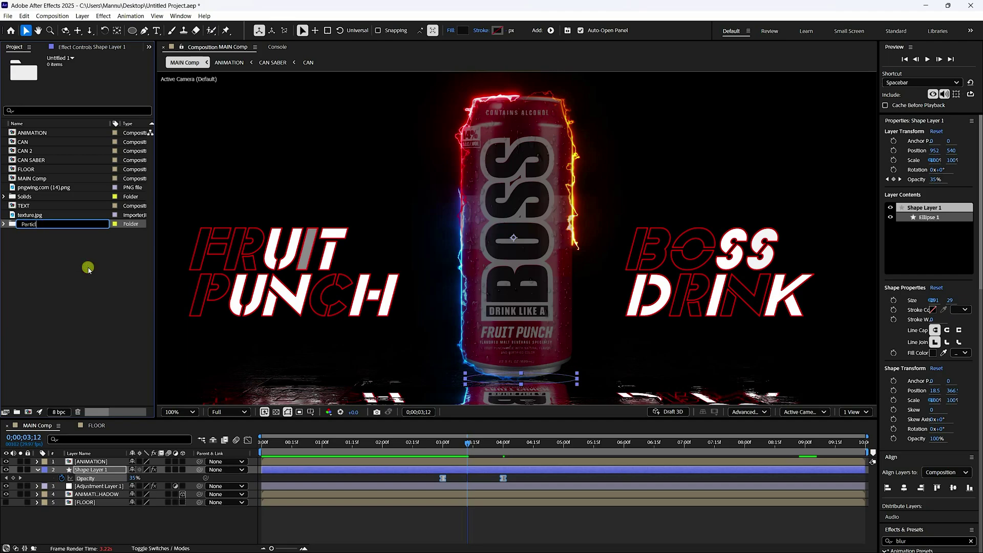
text(Particles)
key(Return)
click(85, 272)
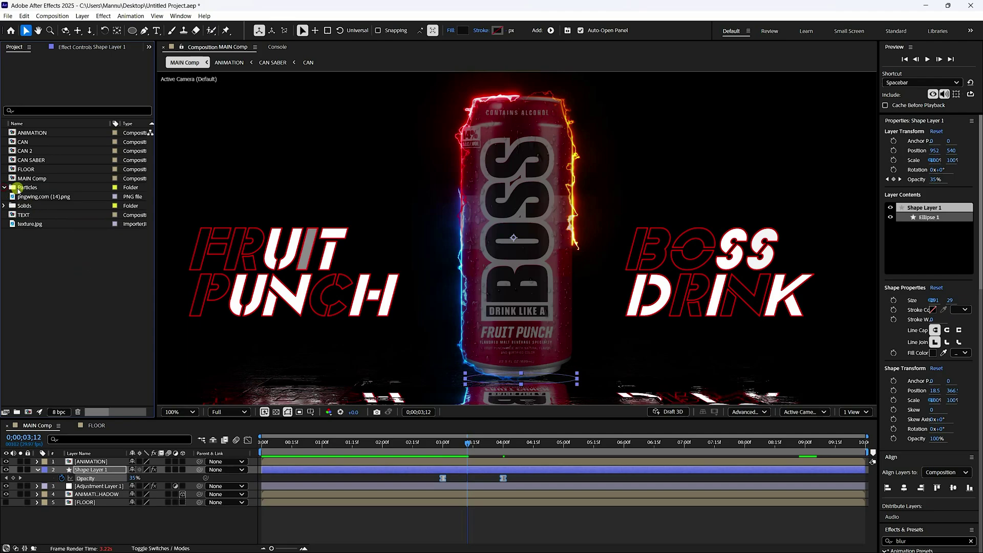
Step: Import Particles.mp4, pexels-cottonbro-9694805.mp4 and Spark 1.mp4 from the Texture folder into the Particles project folder
click(18, 189)
right_click(18, 190)
mouse_move(57, 256)
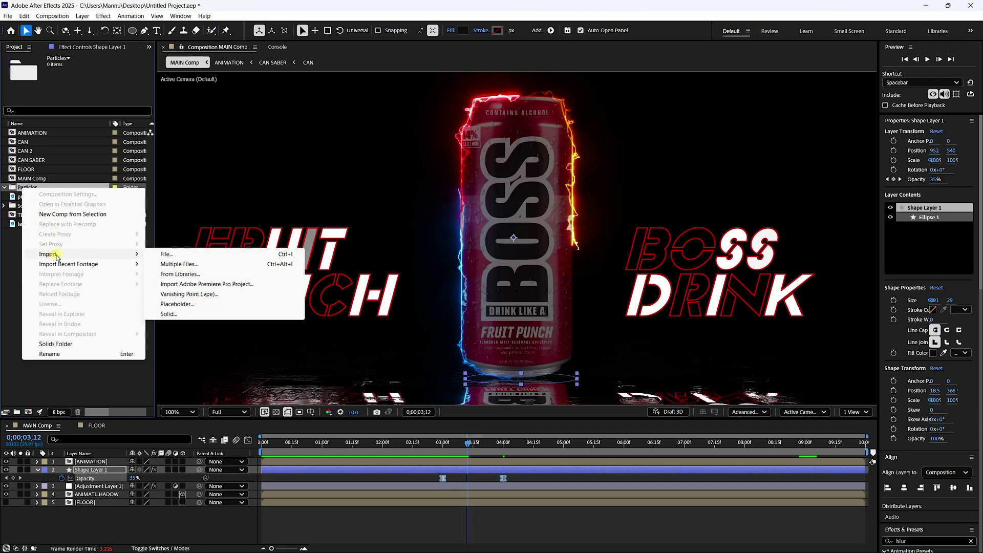
click(167, 254)
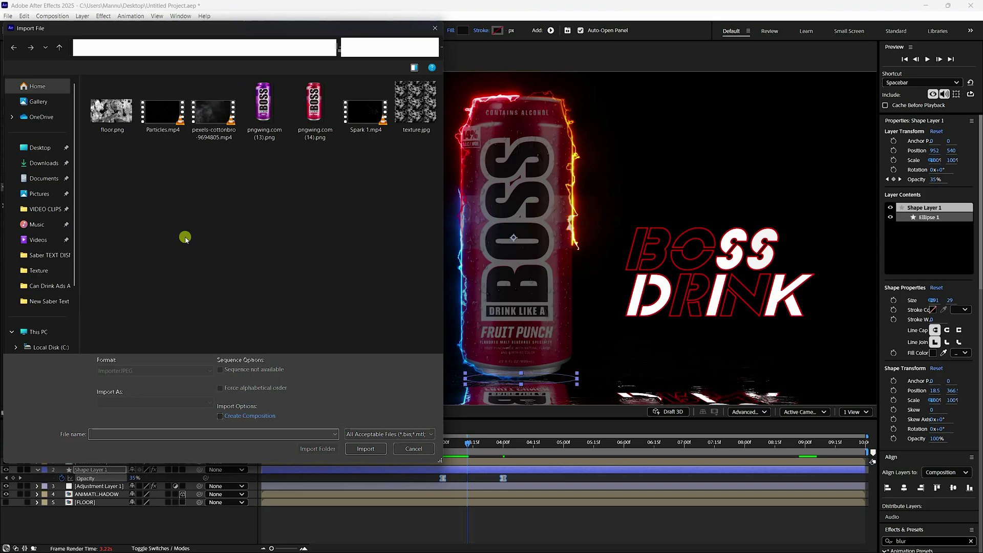
click(180, 128)
ctrl+click(200, 129)
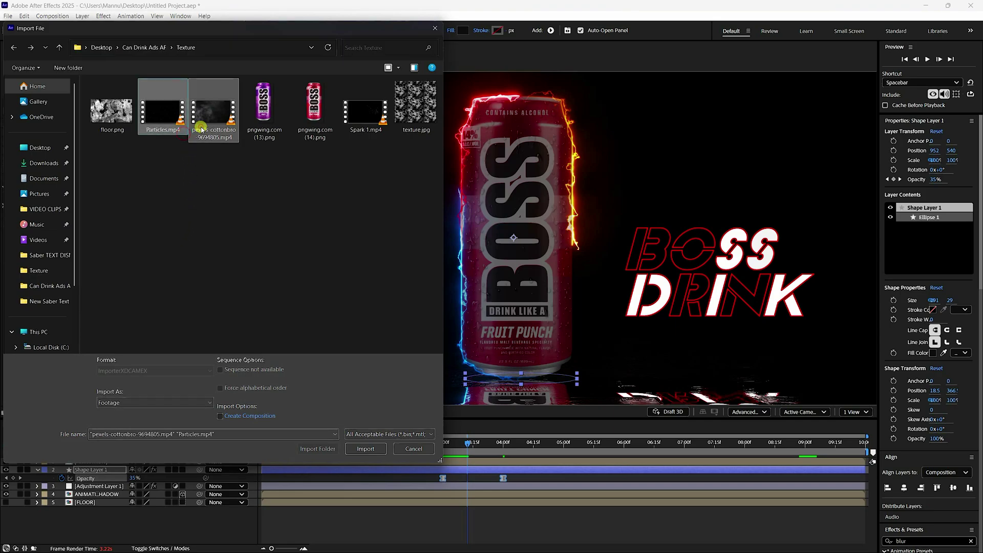
ctrl+click(366, 111)
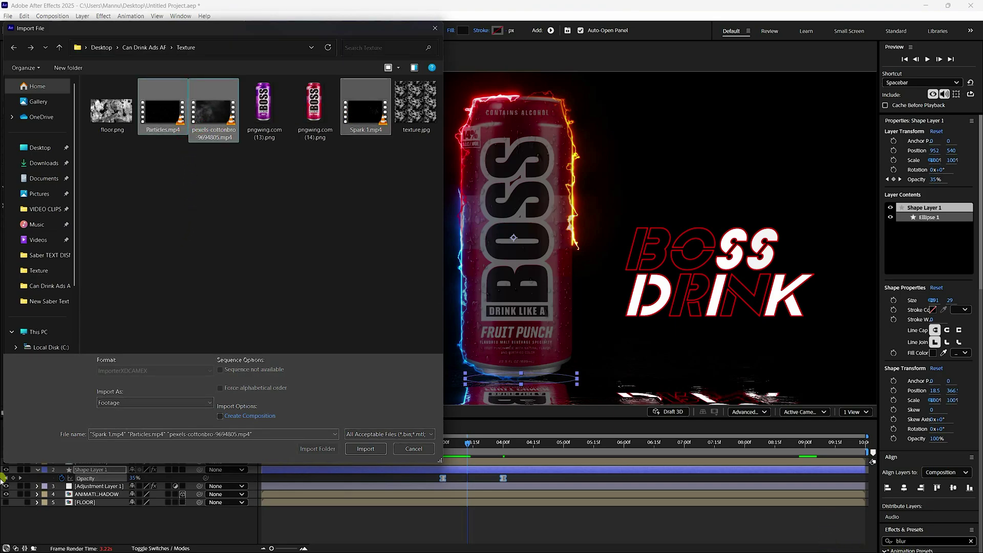
click(366, 449)
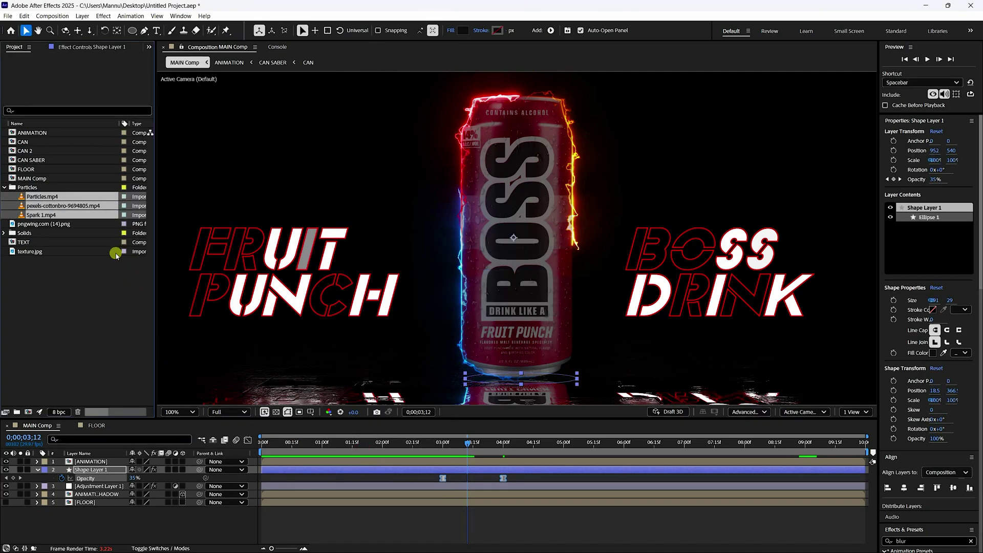
Step: Place the three imported clips above the ANIMATION layer in MAIN Comp and set their blending mode to Add
drag(60, 206, 98, 462)
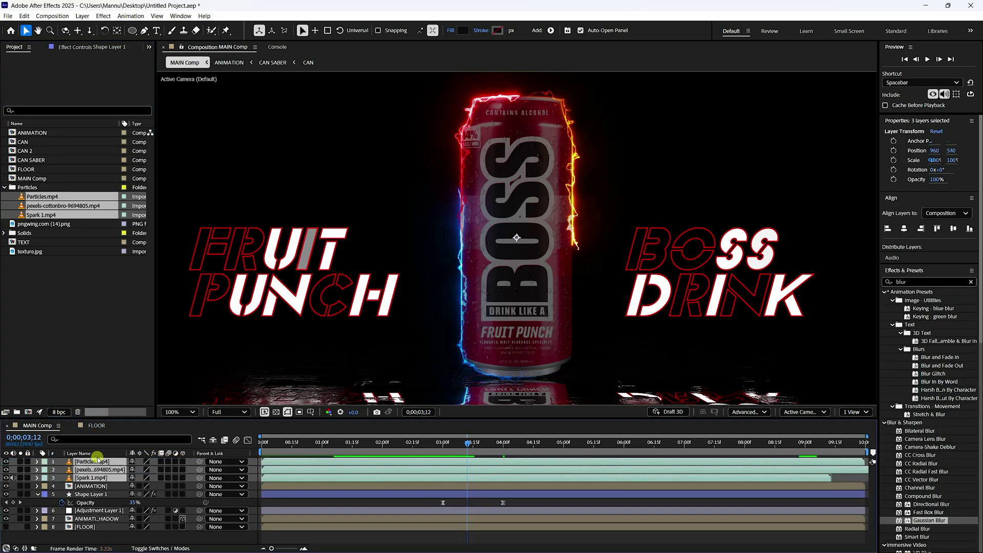
click(147, 549)
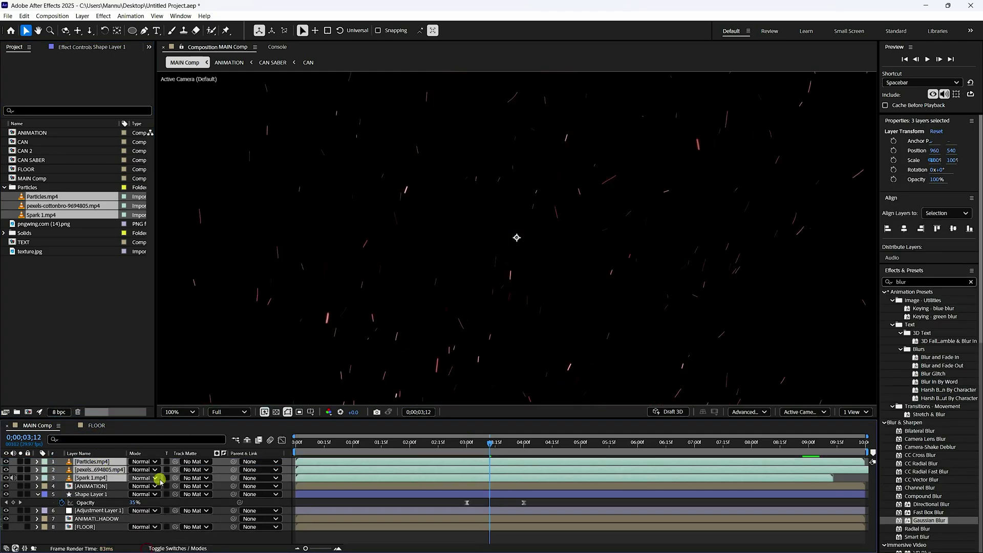
click(144, 463)
click(151, 160)
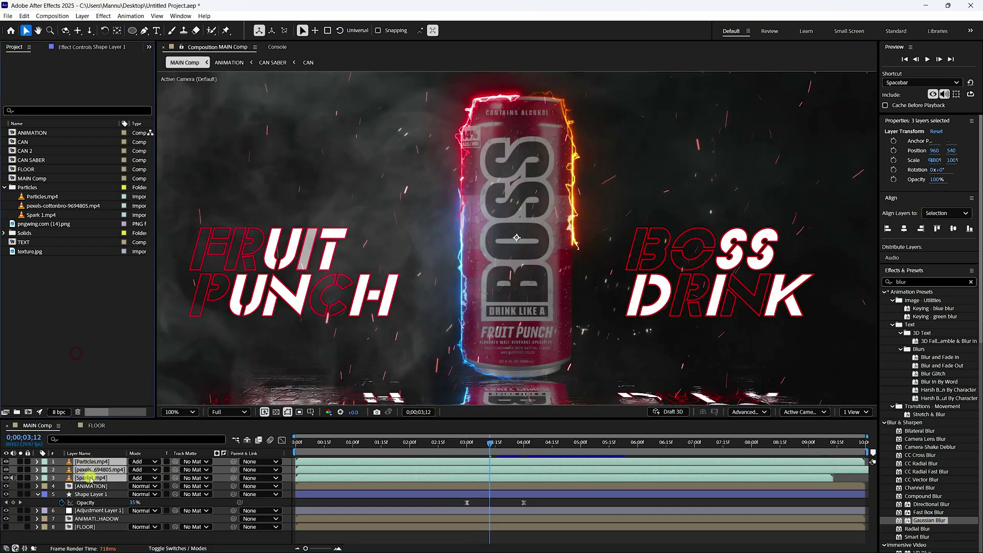
Step: Select the pexels-cottonbro smoke layer and toggle its visibility off and on to compare its effect
click(88, 470)
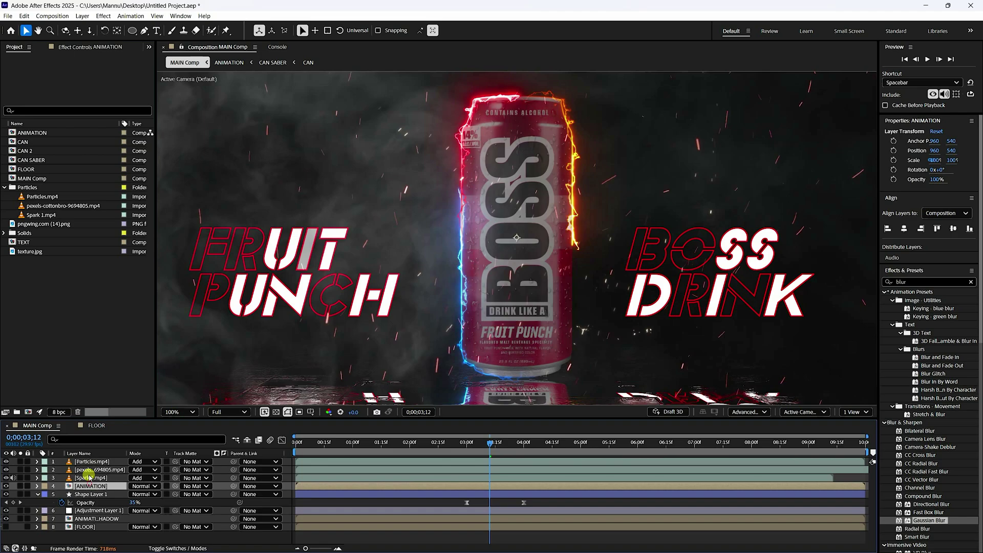
click(88, 469)
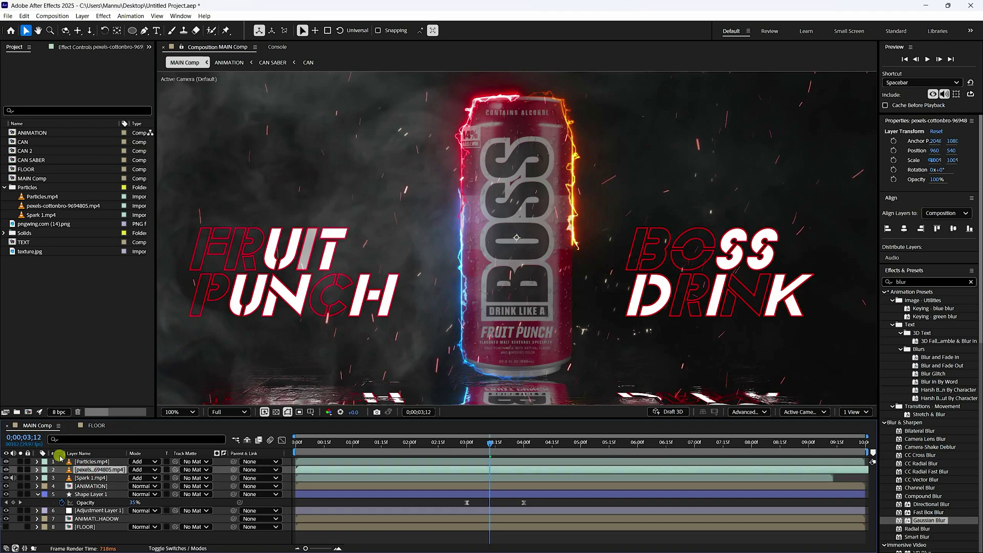
click(6, 470)
click(6, 469)
Step: Set the opacity of the pexels-cottonbro smoke layer to 35%
click(93, 470)
key(t)
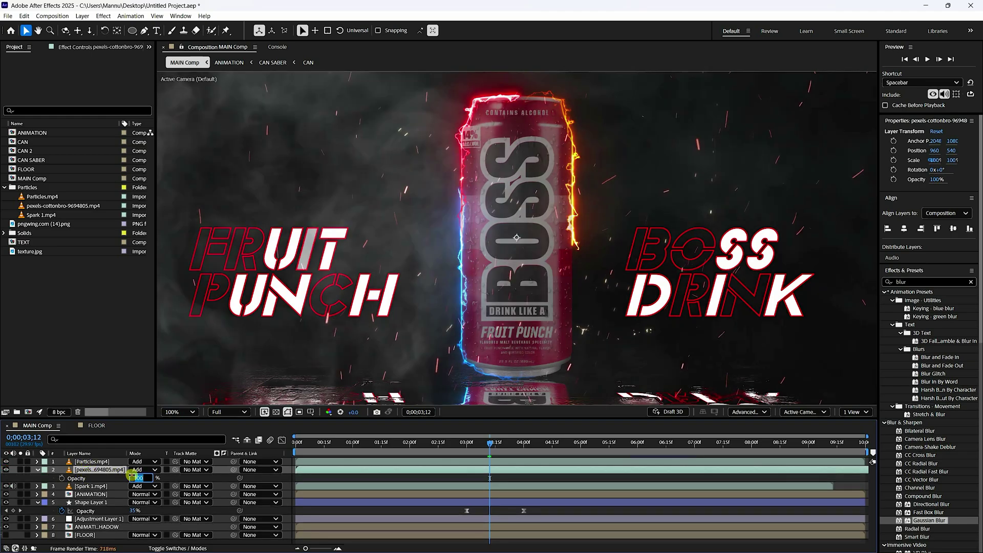
key(Return)
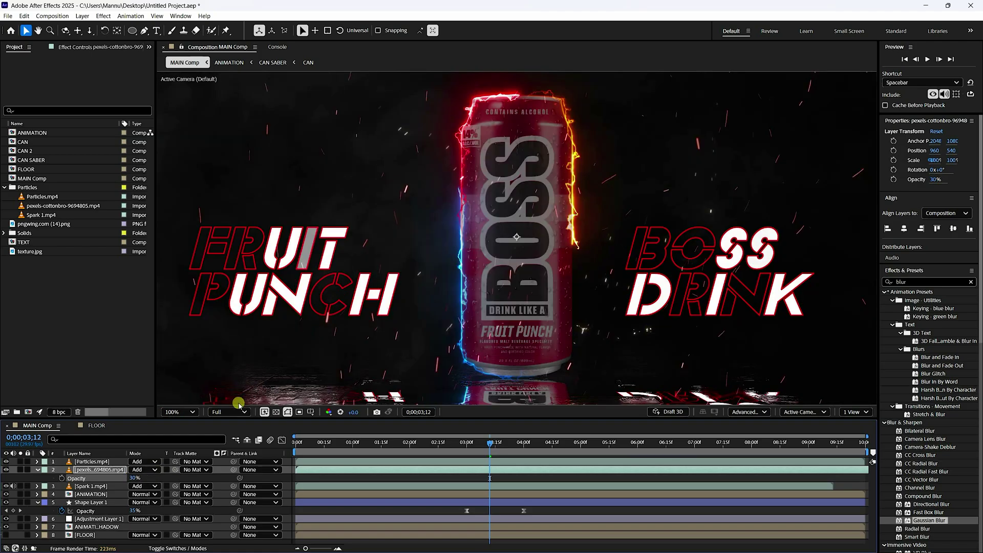
click(134, 478)
text(35)
key(Return)
click(36, 470)
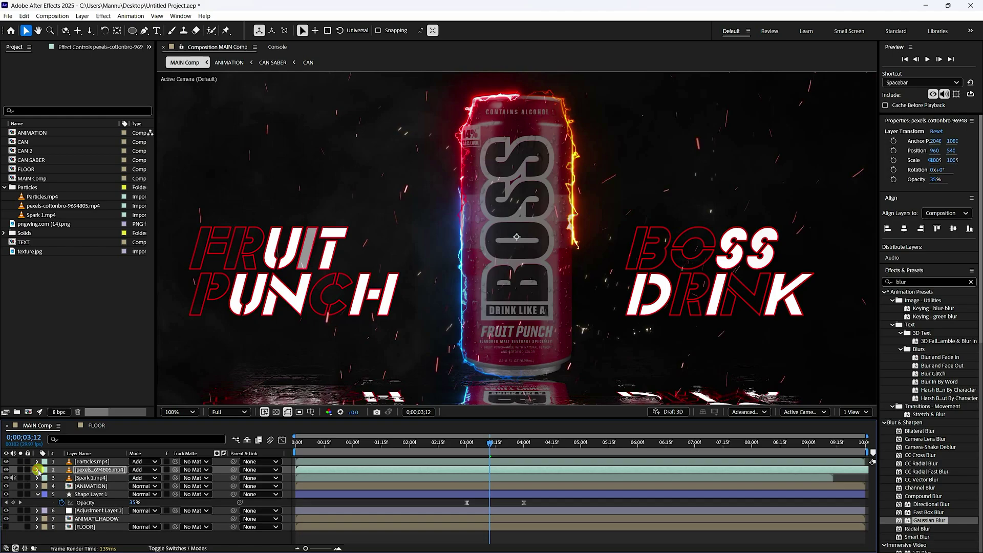
Step: Reposition the Spark 1.mp4 layer to 929, 484, check the spark at 0;00;00;01 and collapse the open layer properties
click(123, 479)
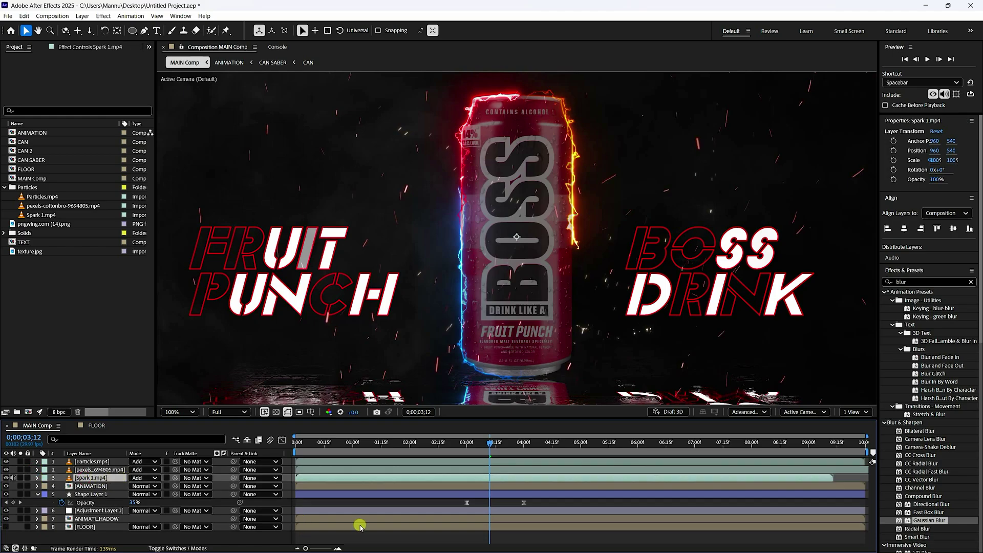
click(311, 442)
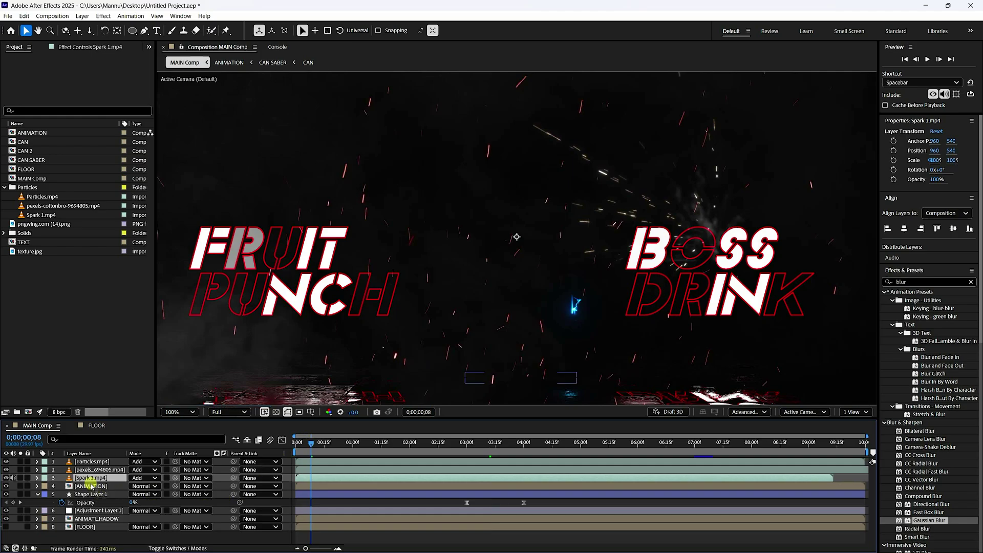
key(p)
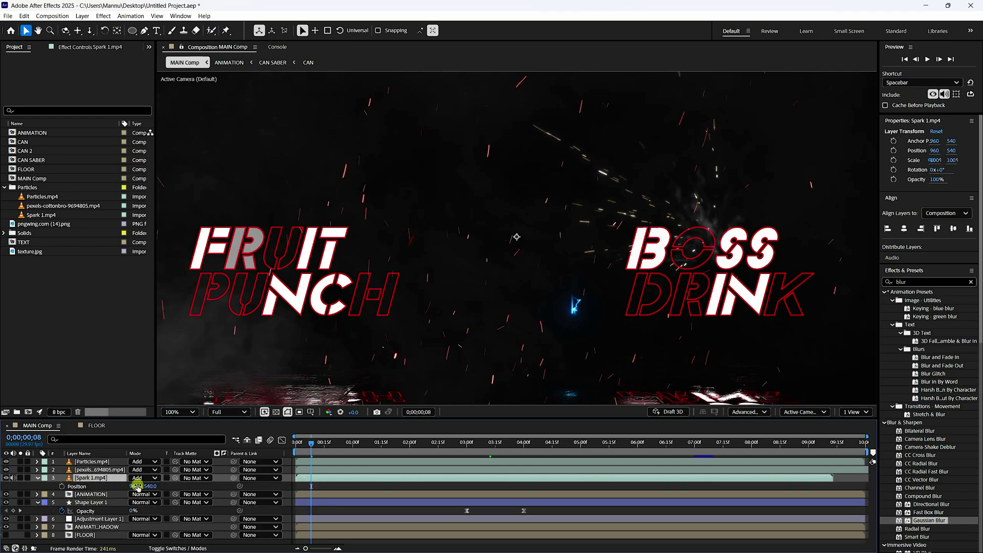
drag(139, 486, 122, 486)
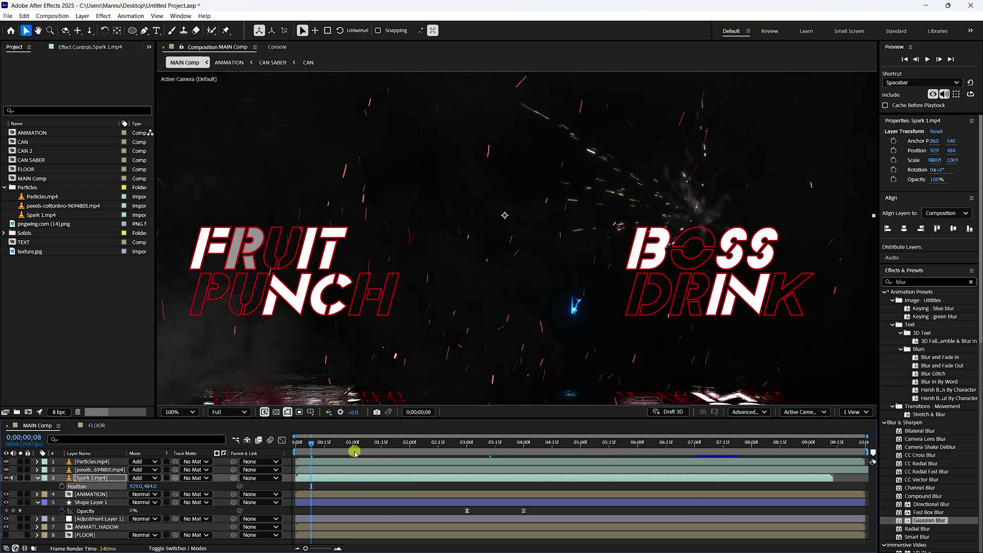
drag(310, 444, 298, 444)
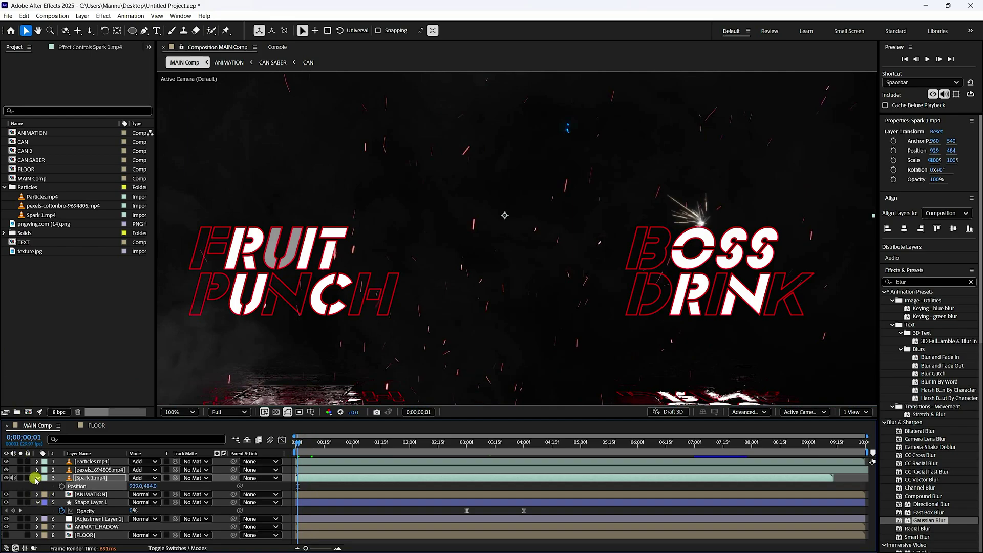
click(36, 479)
click(37, 494)
Step: Fit the composition in the viewer up to 100% and play the animation from the first frame
click(177, 412)
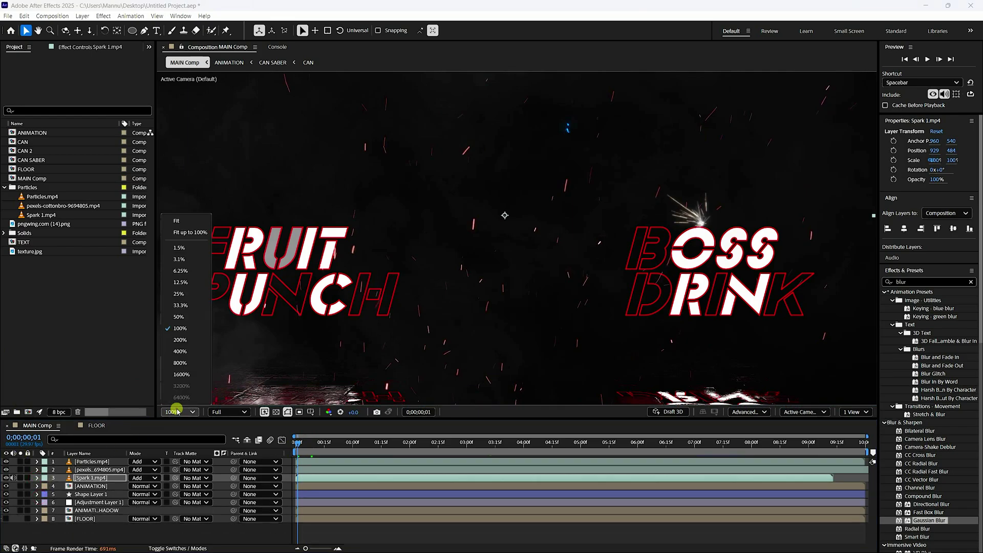
click(204, 232)
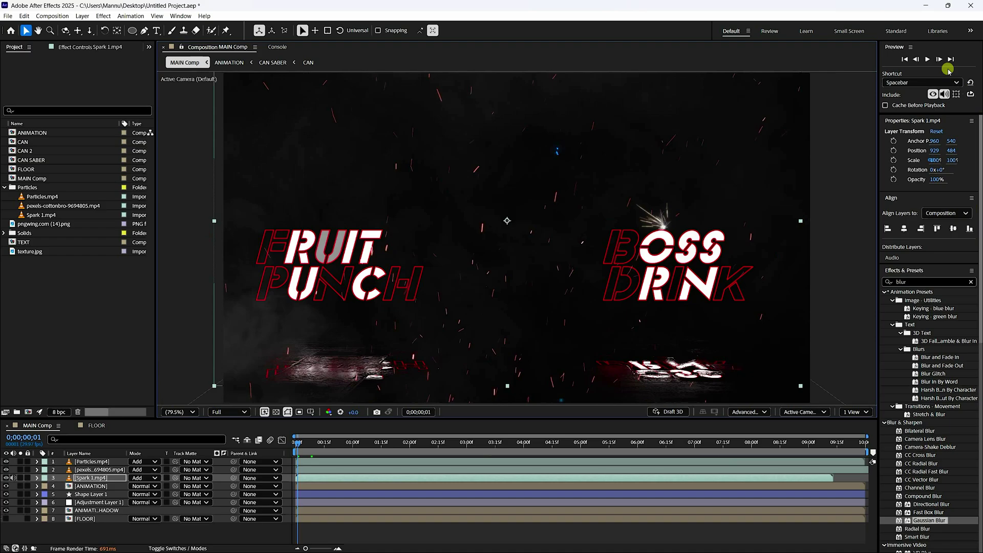
click(905, 59)
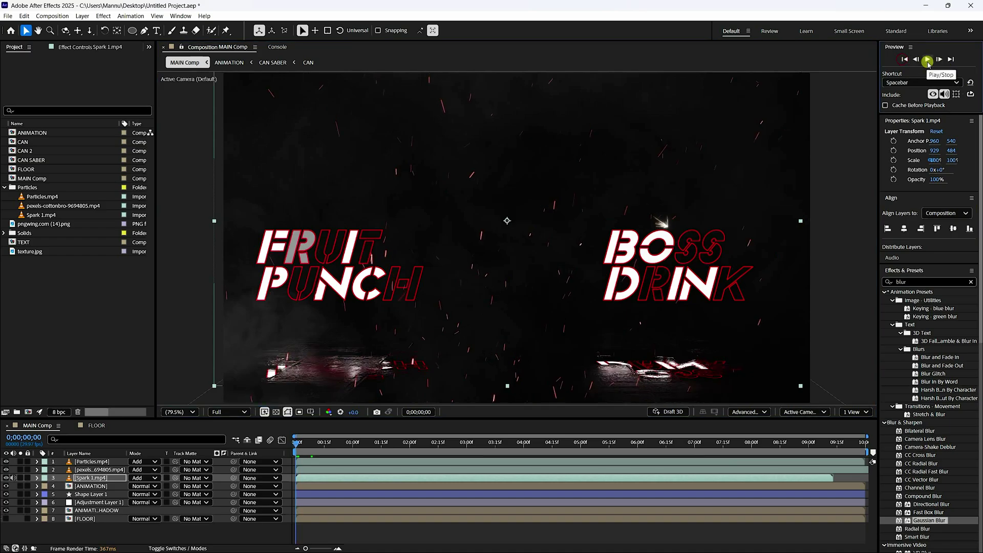
click(928, 59)
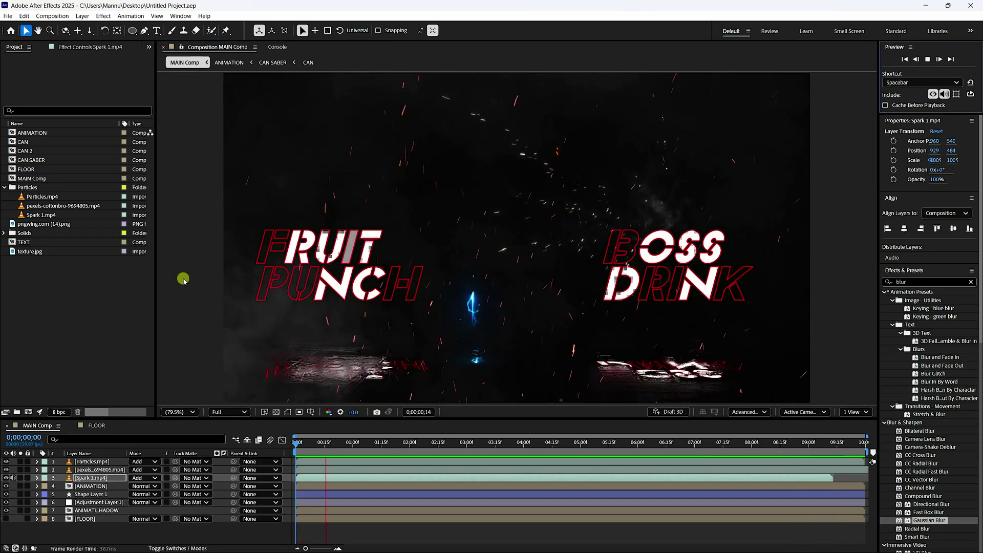